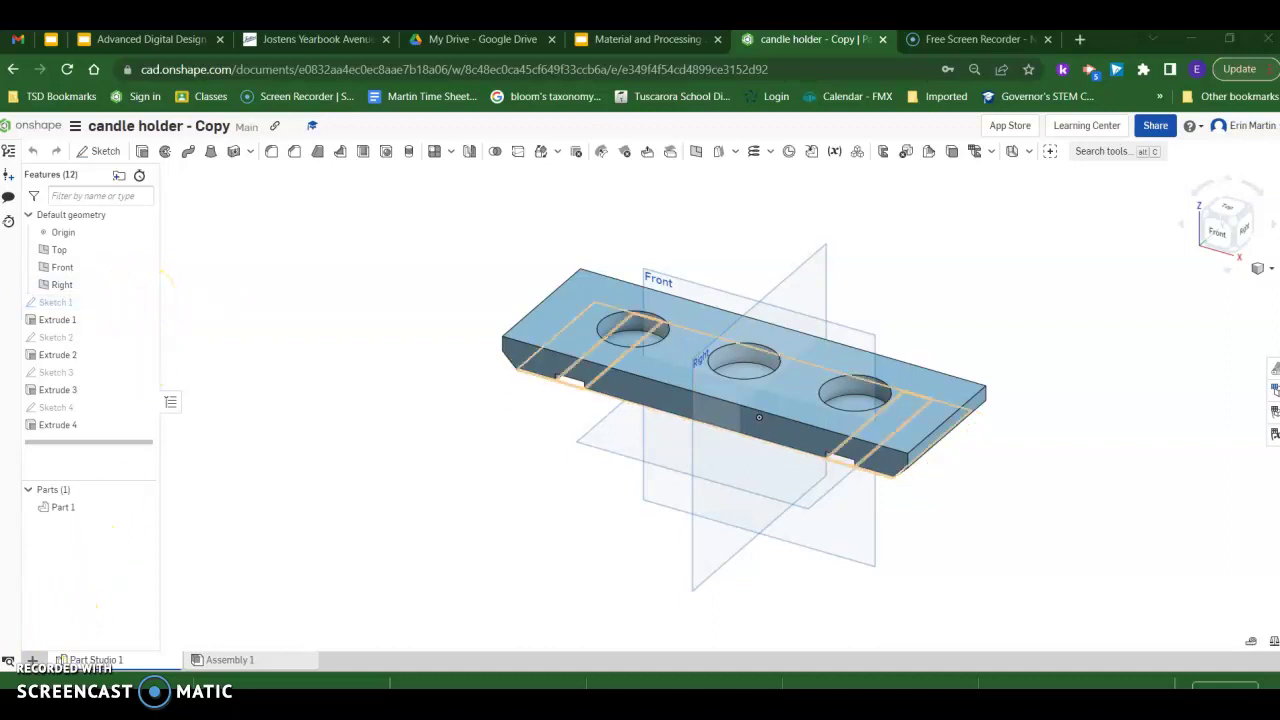
- Create a new document named "candle holder demo"
{"action": "left_click", "coordinate": [74, 127]}
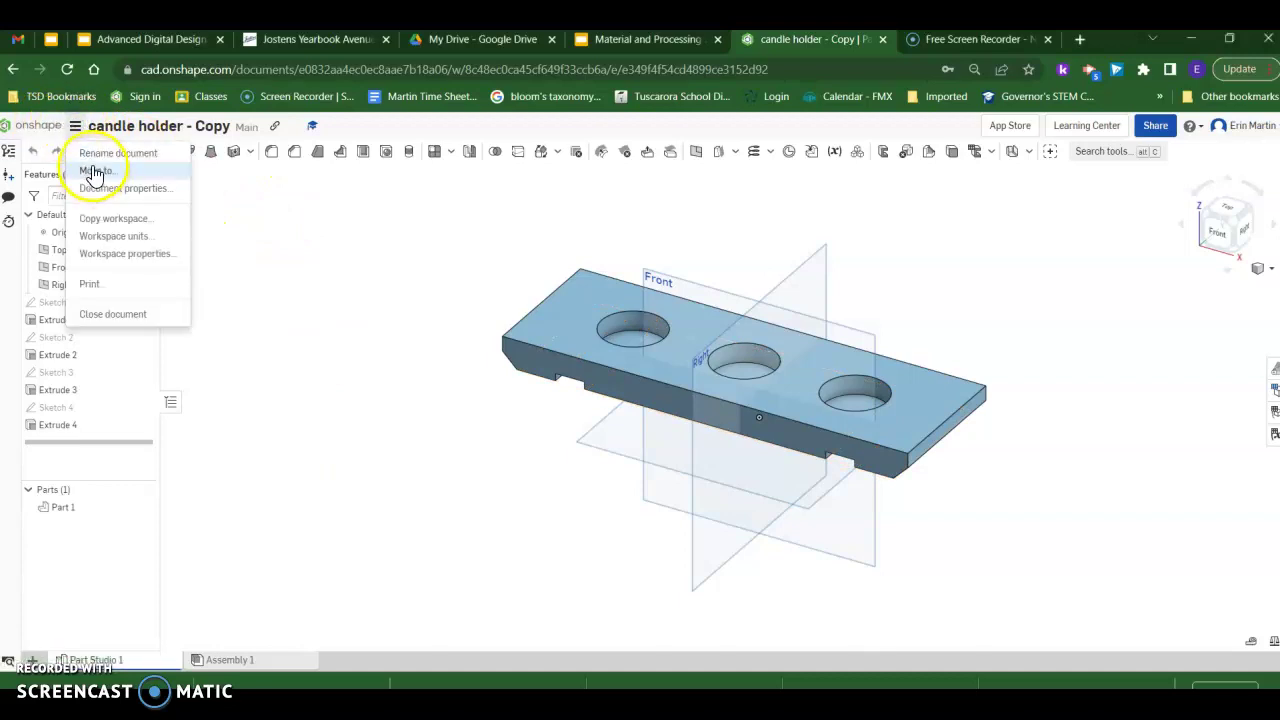
{"action": "left_click", "coordinate": [45, 128]}
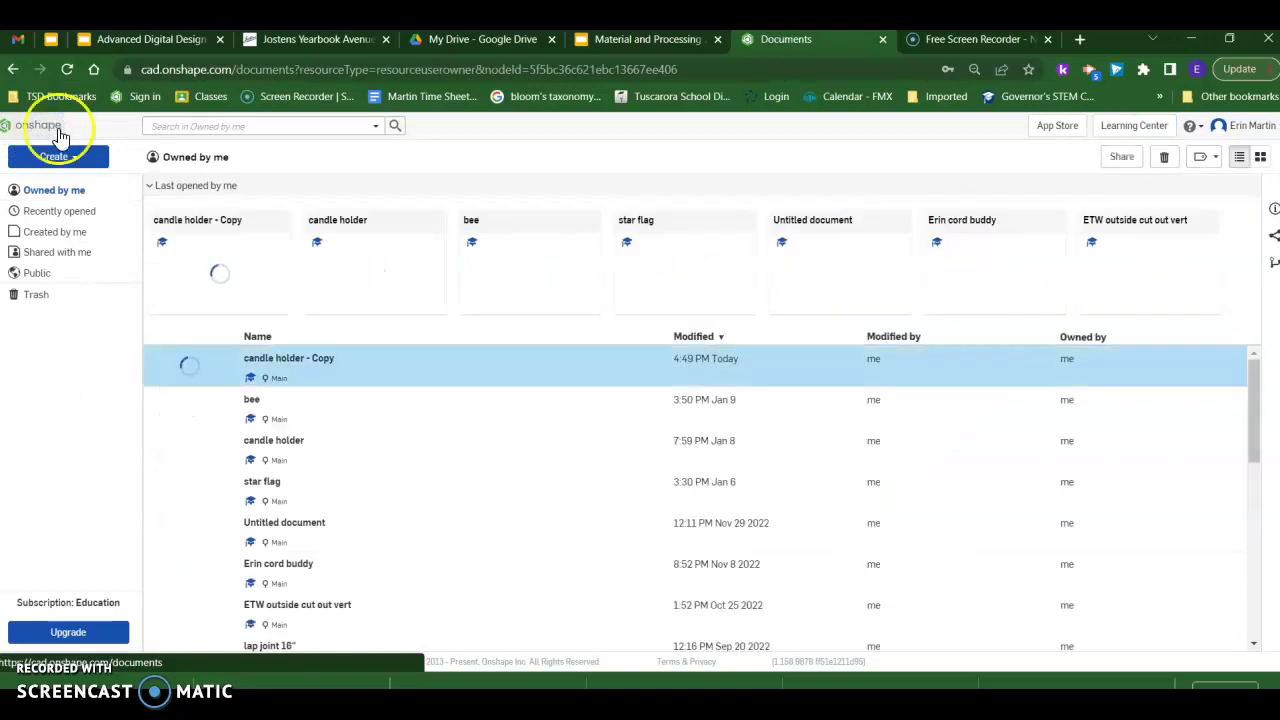
{"action": "left_click", "coordinate": [76, 157]}
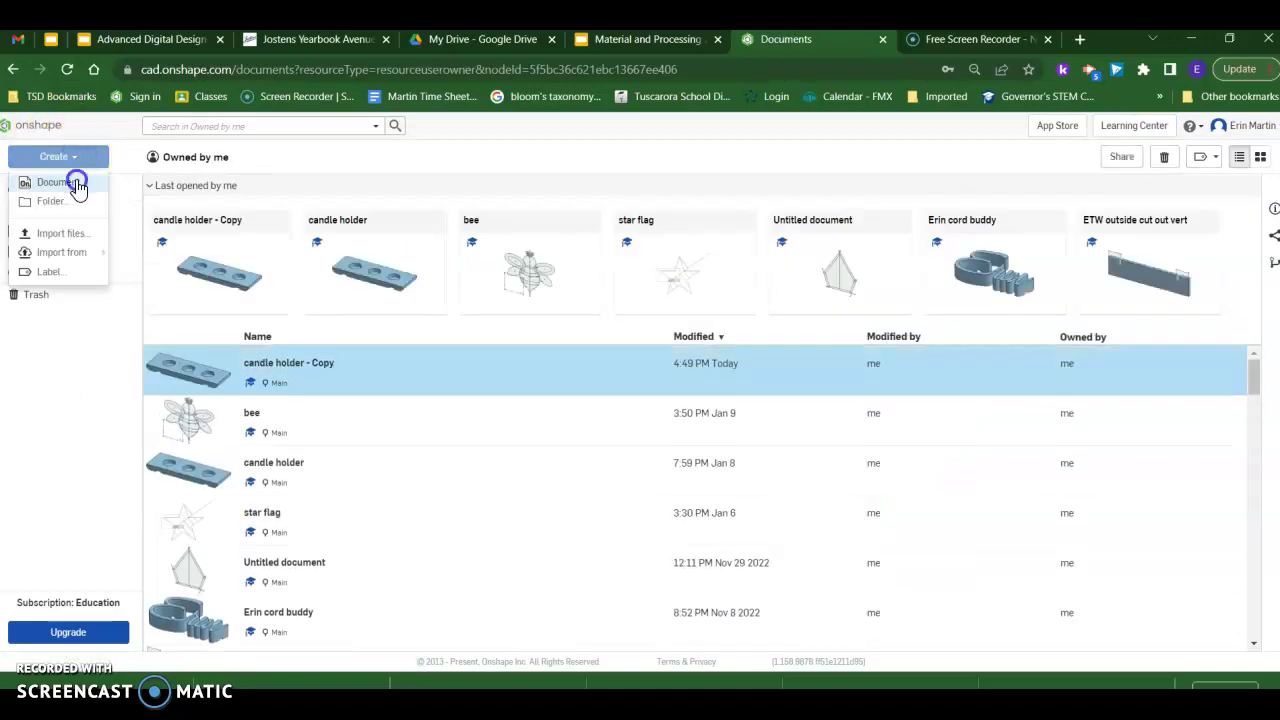
{"action": "left_click", "coordinate": [70, 181]}
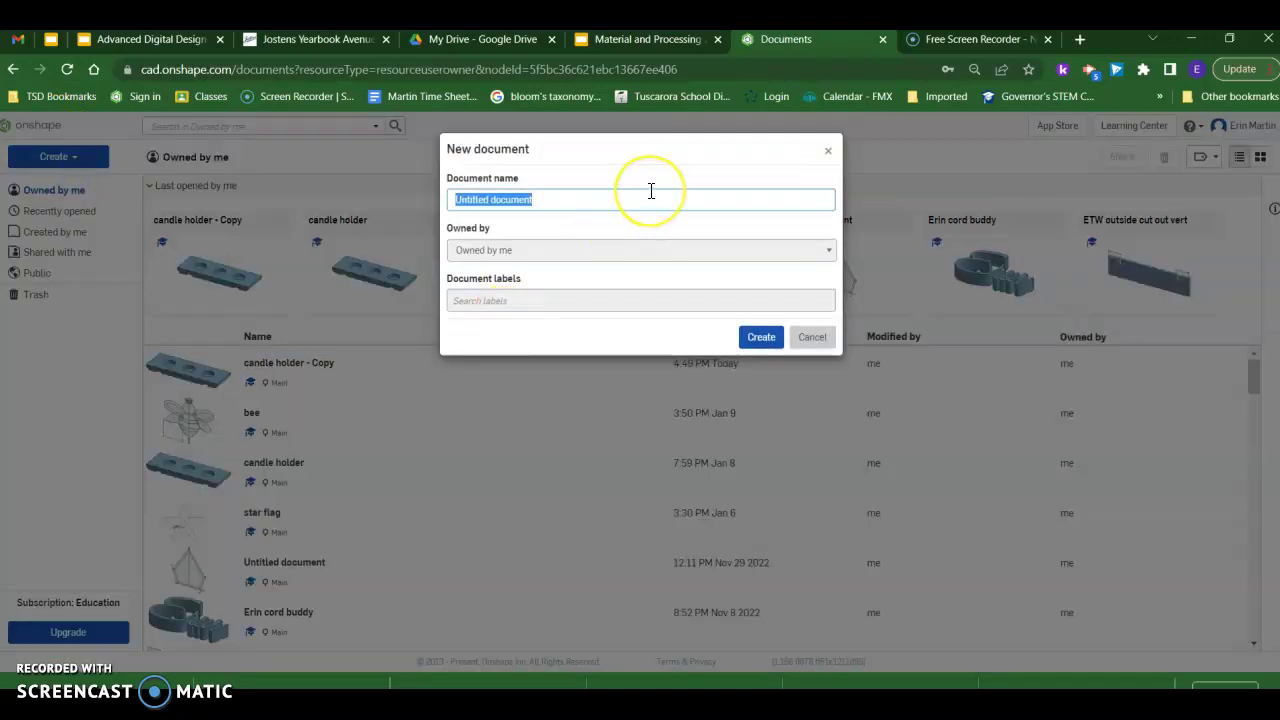
{"action": "type", "text": "candle "}
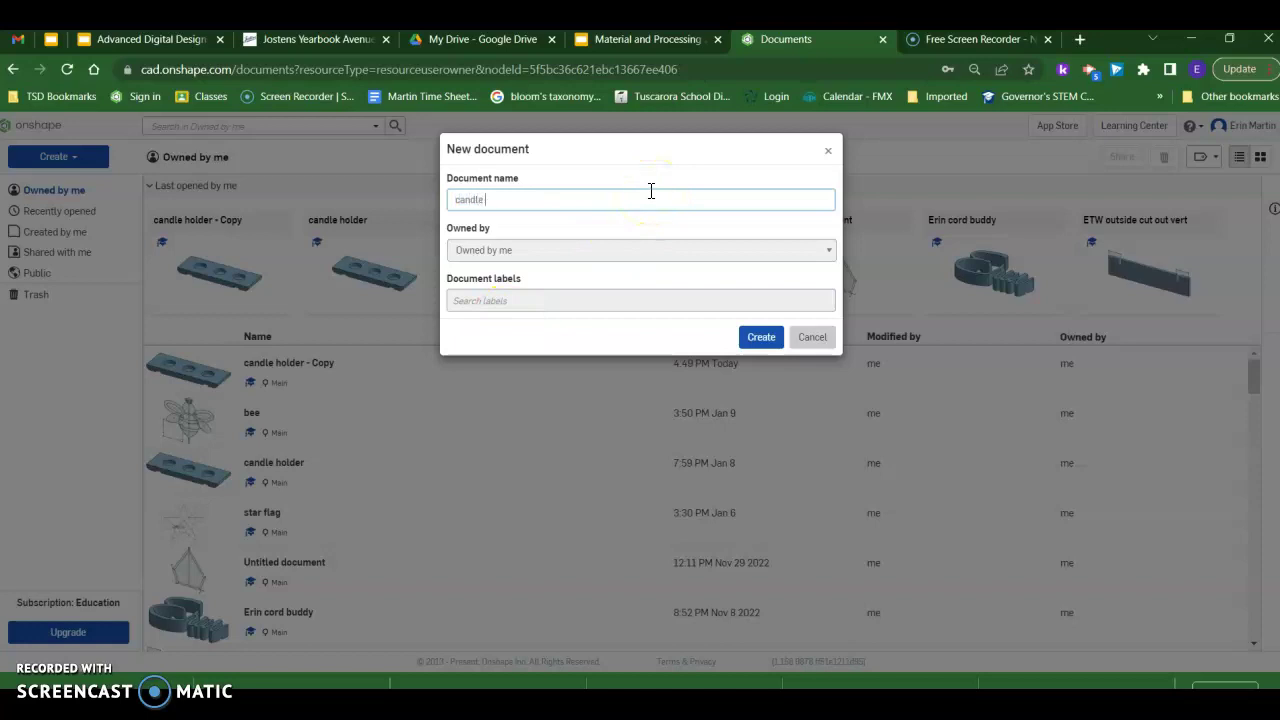
{"action": "type", "text": "holder demo"}
{"action": "left_click", "coordinate": [770, 337]}
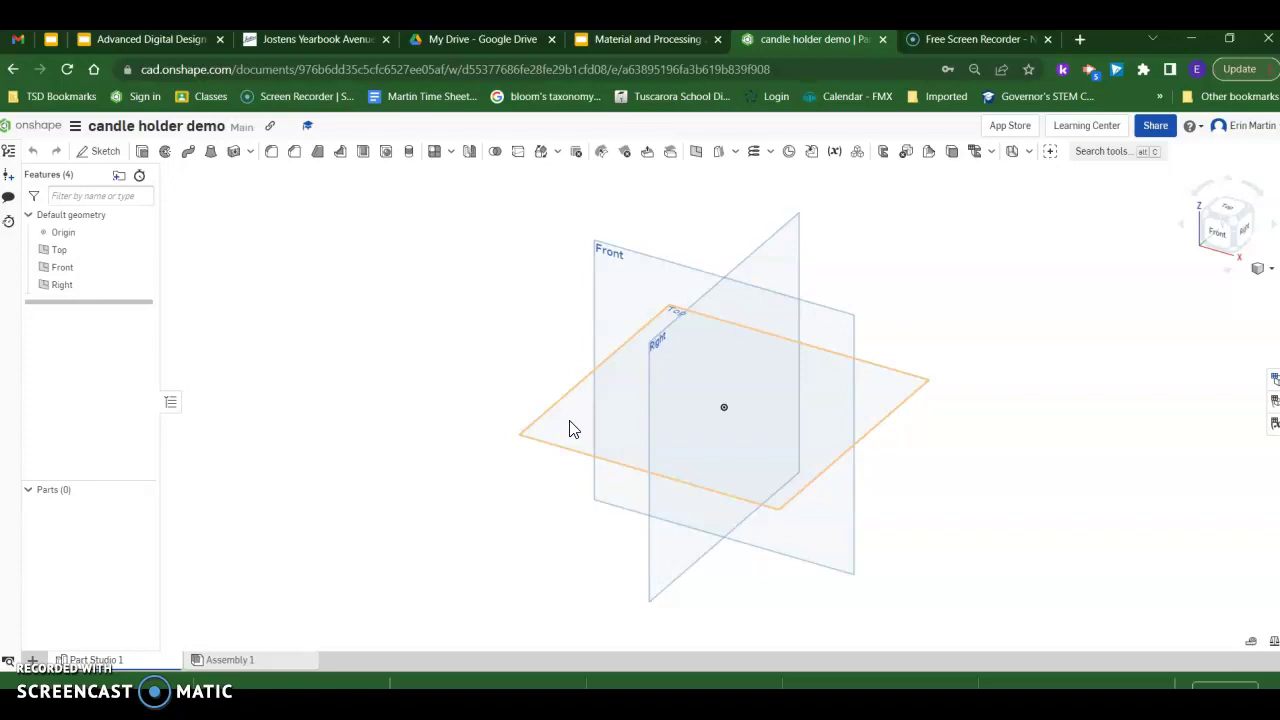
- Sketch a corner rectangle around the origin on the Top plane, 10.5 in long and about 3.06 in high
{"action": "right_click", "coordinate": [569, 426]}
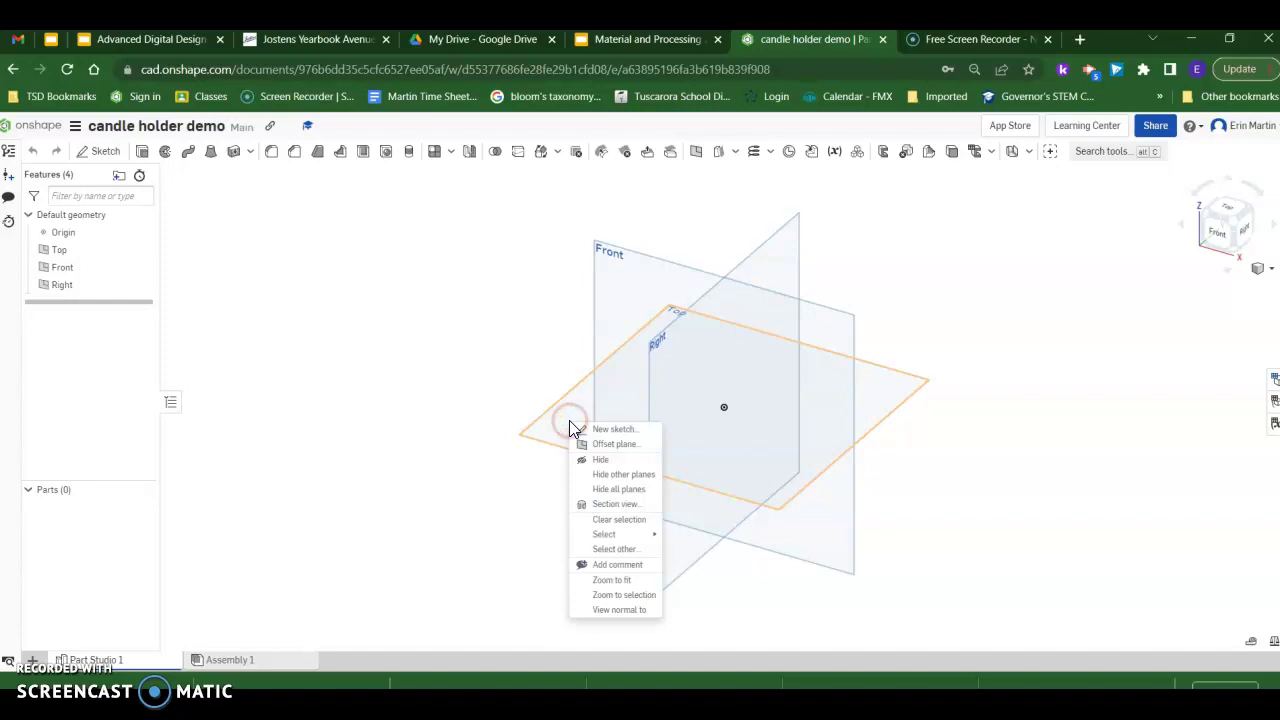
{"action": "left_click", "coordinate": [586, 432]}
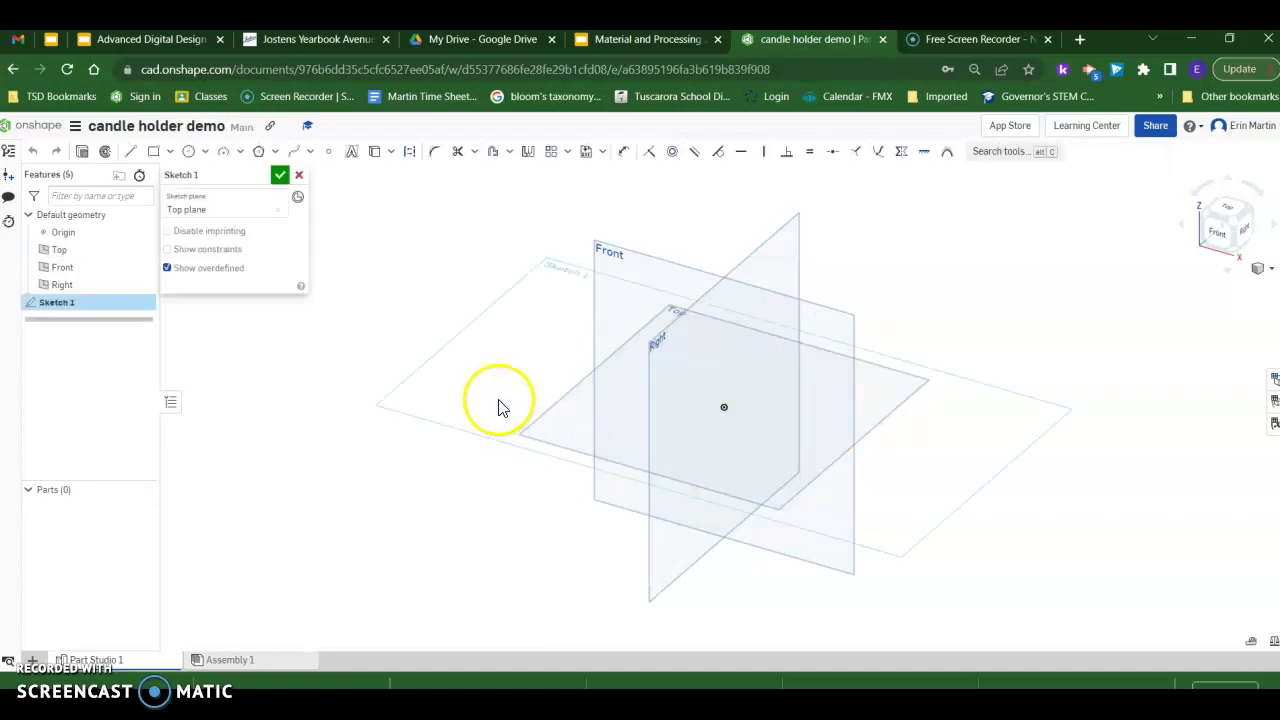
{"action": "right_click", "coordinate": [502, 405]}
{"action": "left_click", "coordinate": [557, 515]}
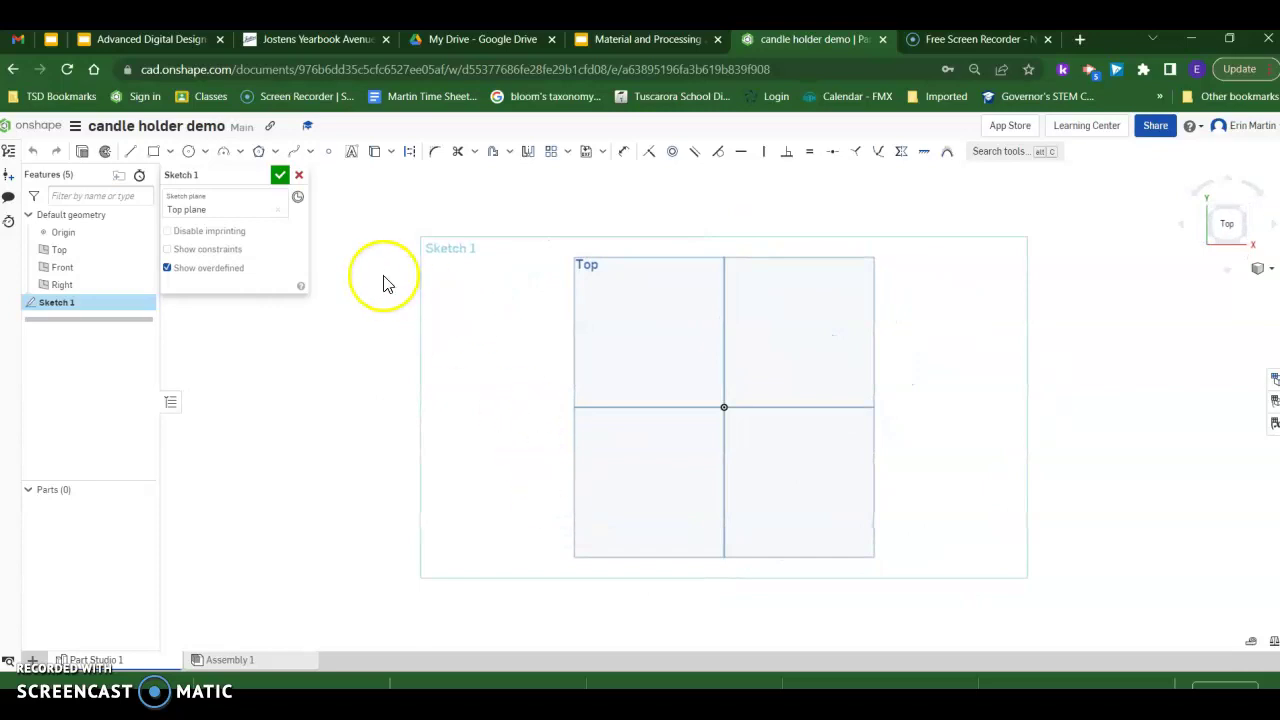
{"action": "left_click", "coordinate": [154, 156]}
{"action": "left_click", "coordinate": [465, 337]}
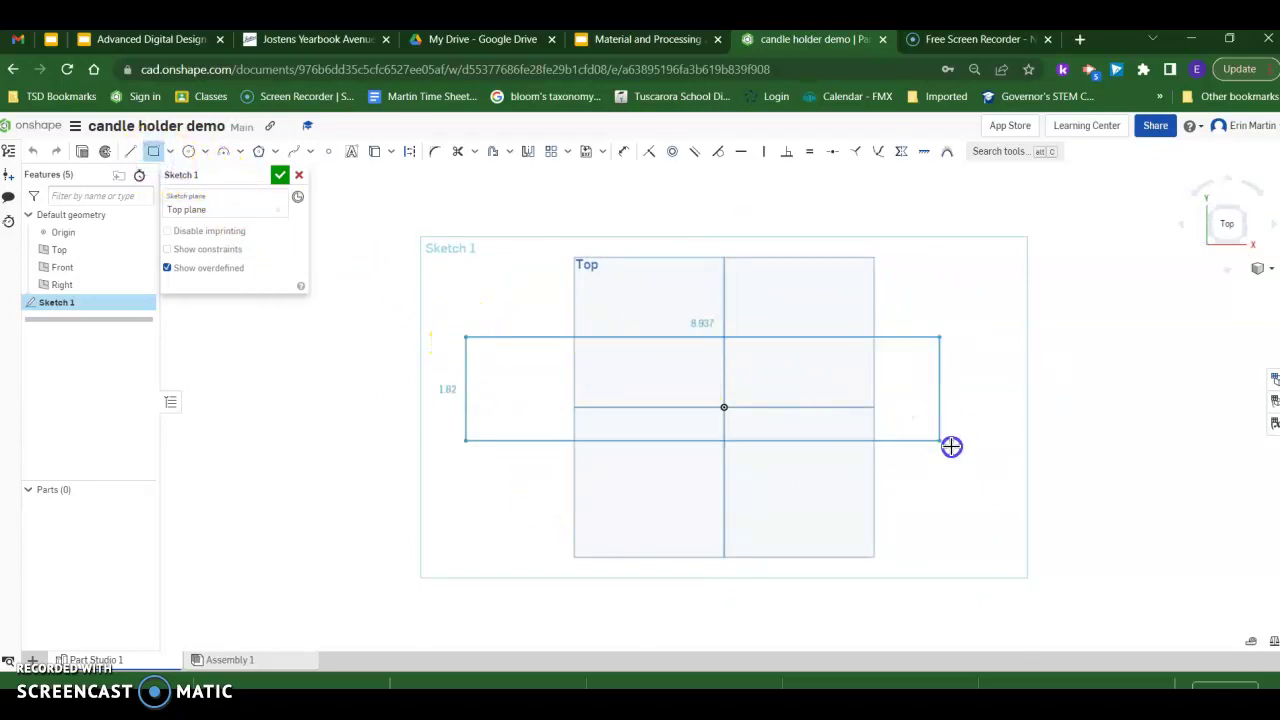
{"action": "left_click", "coordinate": [978, 489]}
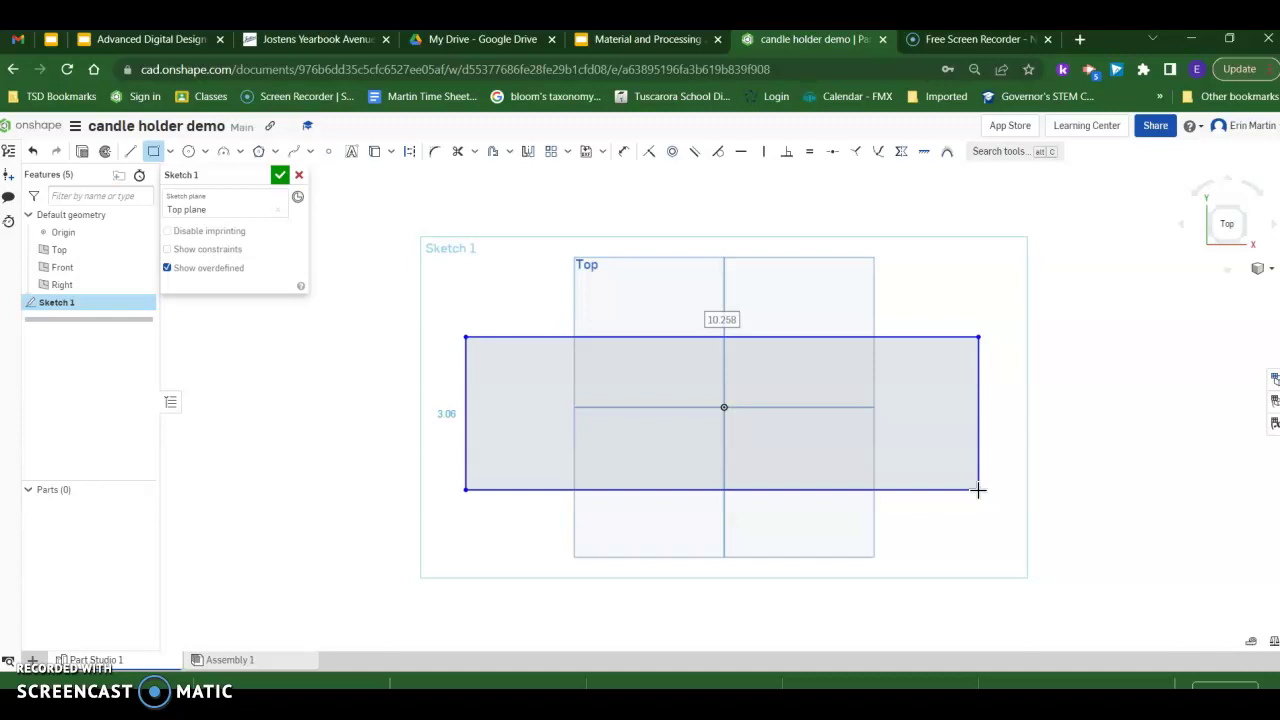
{"action": "type", "text": "10.5"}
{"action": "key", "text": "Return"}
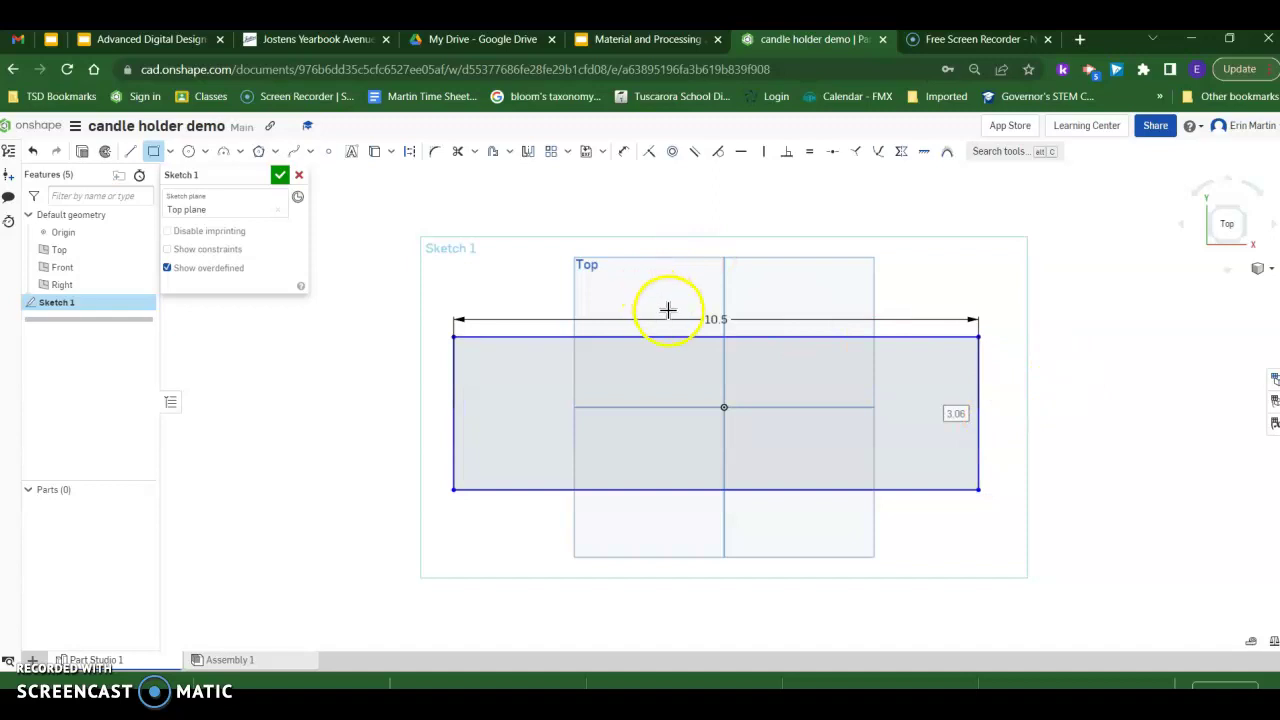
- Dimension the rectangle's short side to 3.5 in and finish the sketch
{"action": "left_click", "coordinate": [623, 152]}
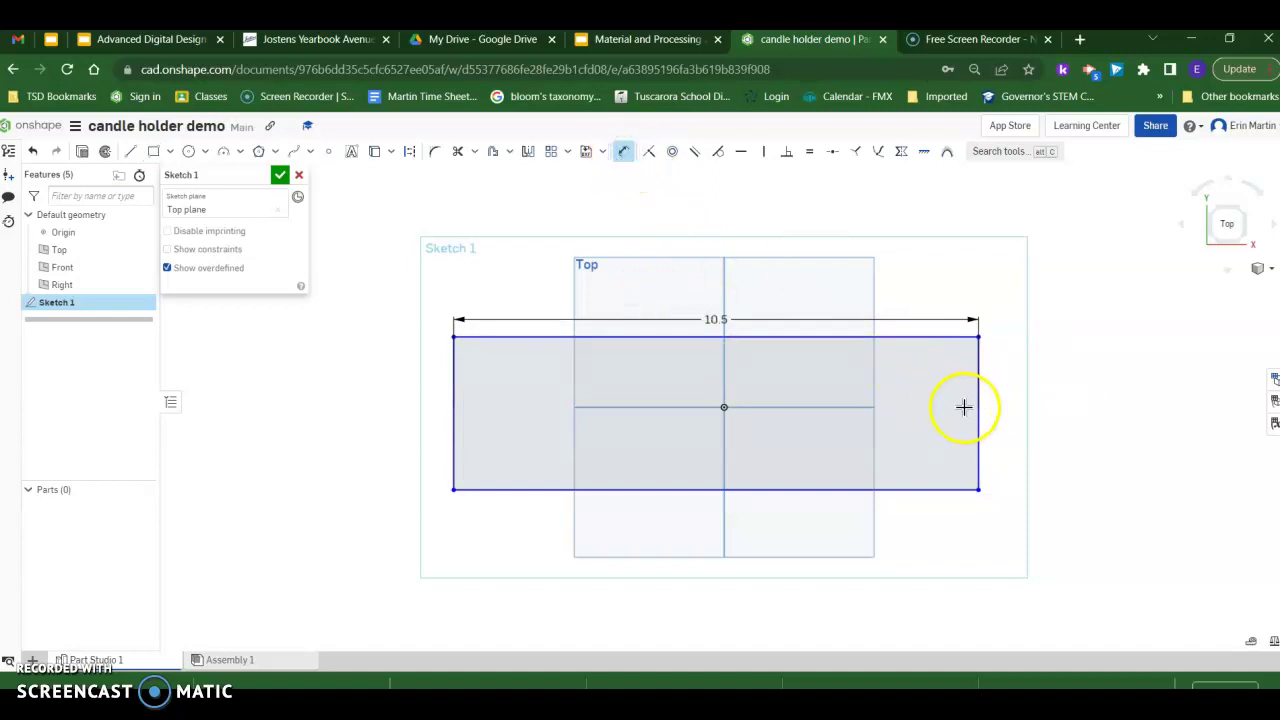
{"action": "left_click", "coordinate": [979, 418]}
{"action": "left_click", "coordinate": [997, 420]}
{"action": "type", "text": "3.5"}
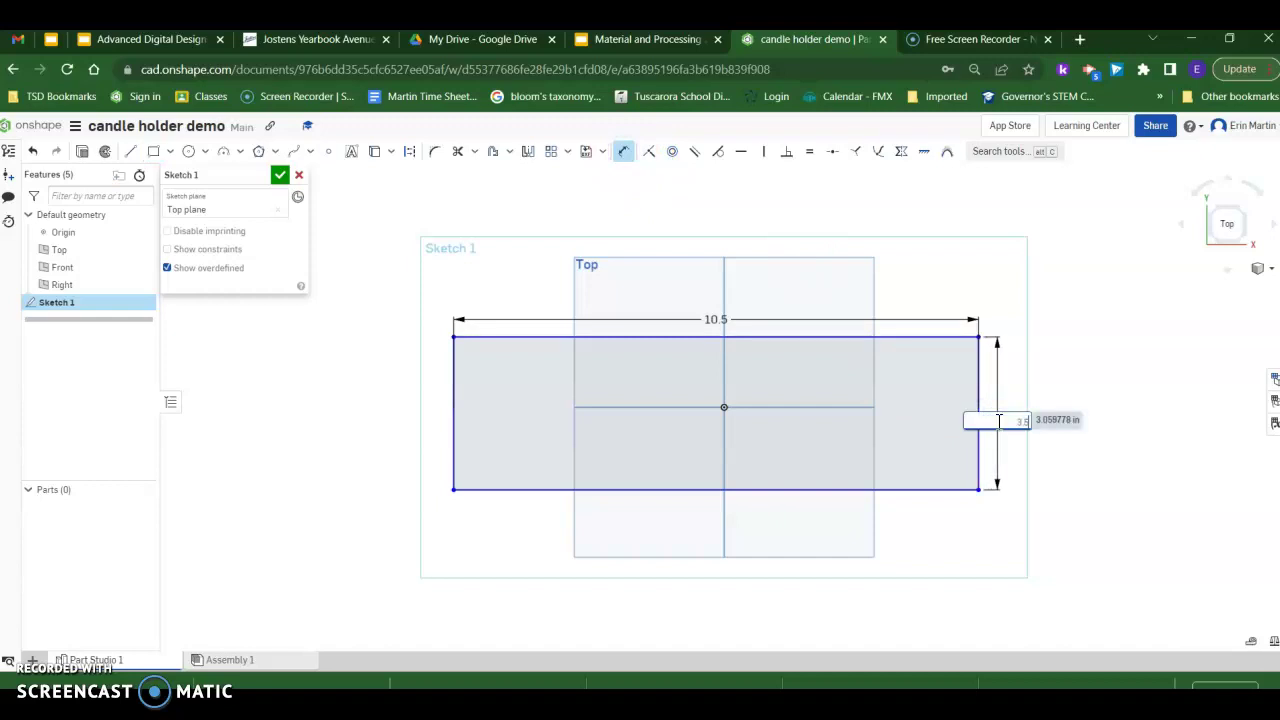
{"action": "key", "text": "Return"}
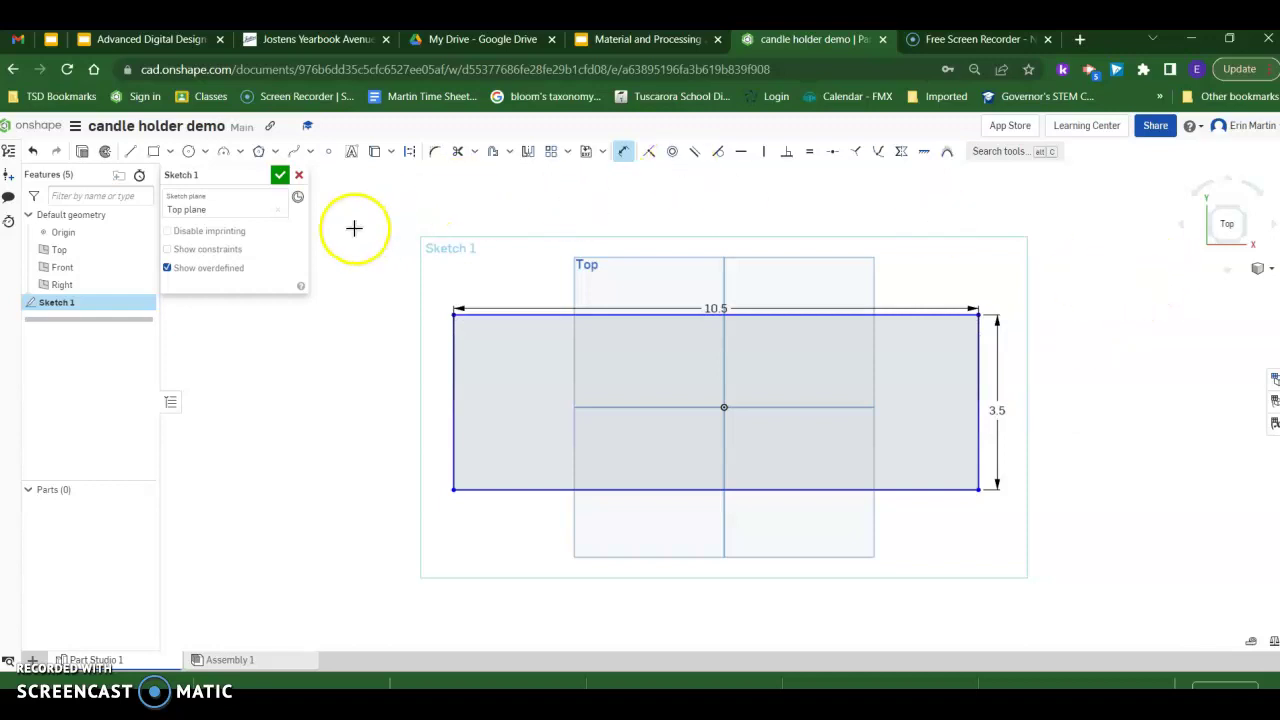
{"action": "left_click", "coordinate": [279, 177]}
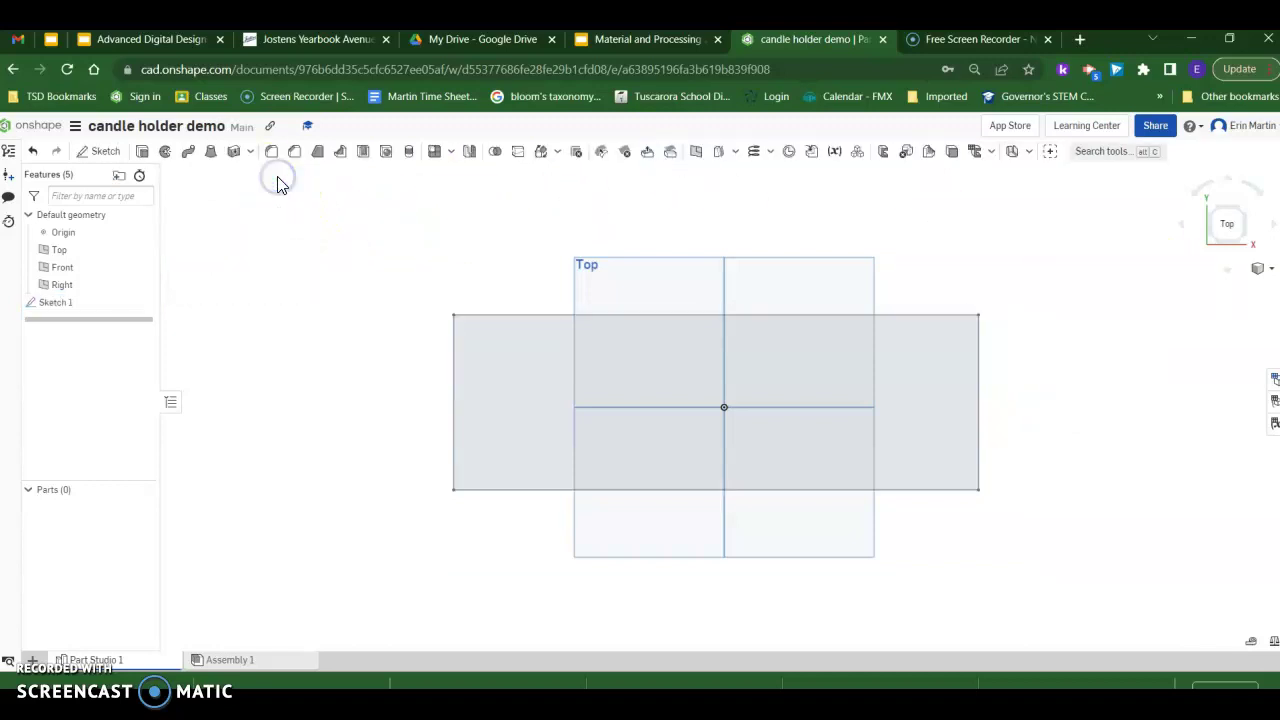
- Extrude the rectangle as a new solid with a blind depth of 0.75 in
{"action": "left_click", "coordinate": [143, 152]}
{"action": "left_click", "coordinate": [570, 360]}
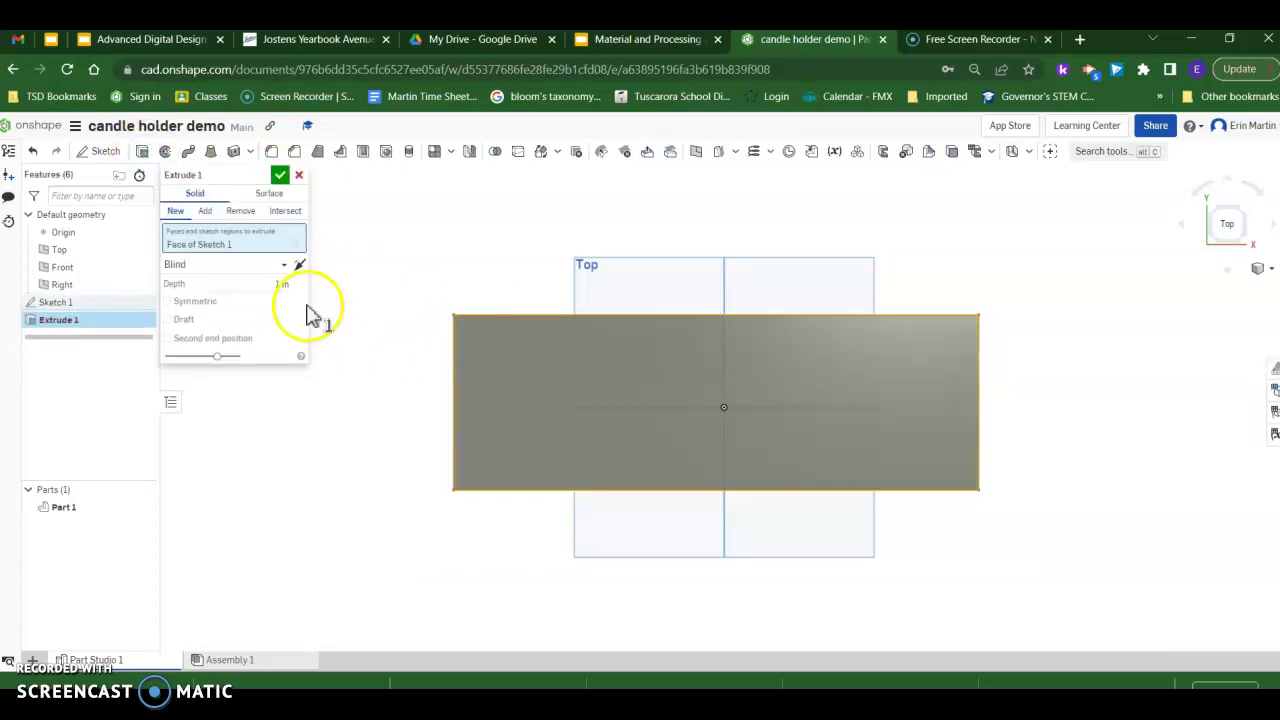
{"action": "left_click", "coordinate": [272, 285]}
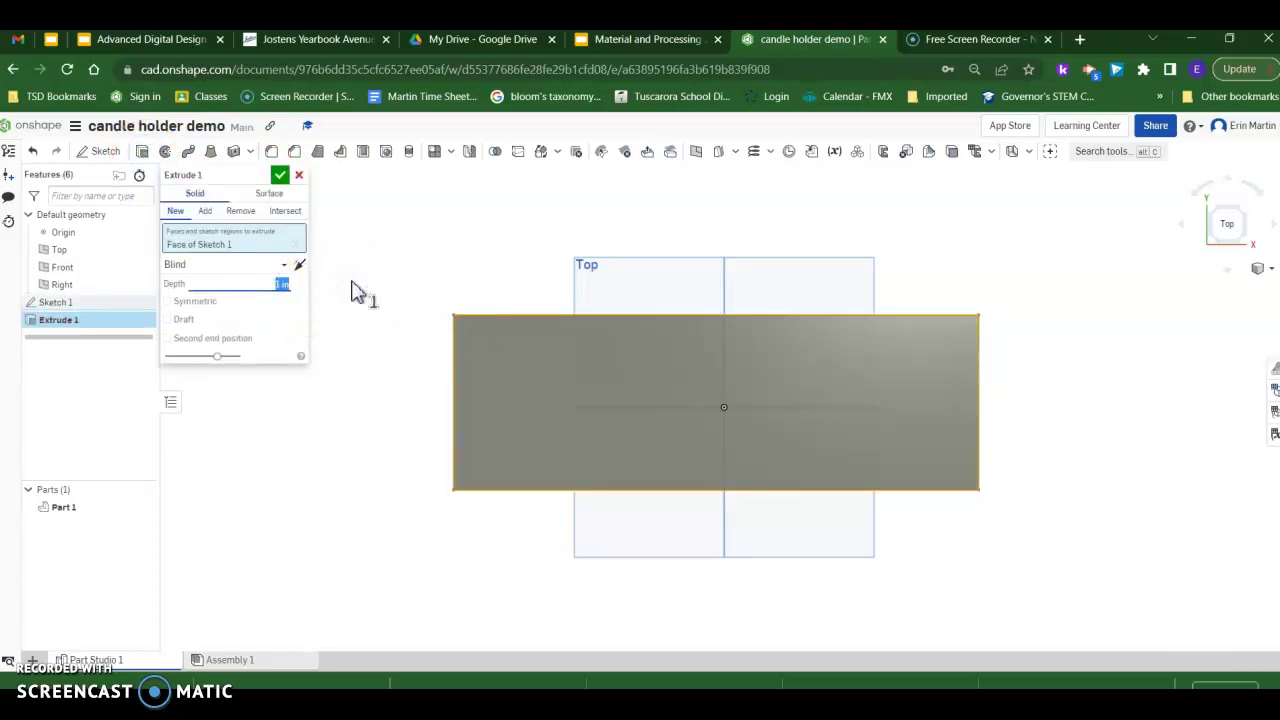
{"action": "key", "text": "BackSpace"}
{"action": "type", "text": ".75"}
{"action": "left_click", "coordinate": [281, 177]}
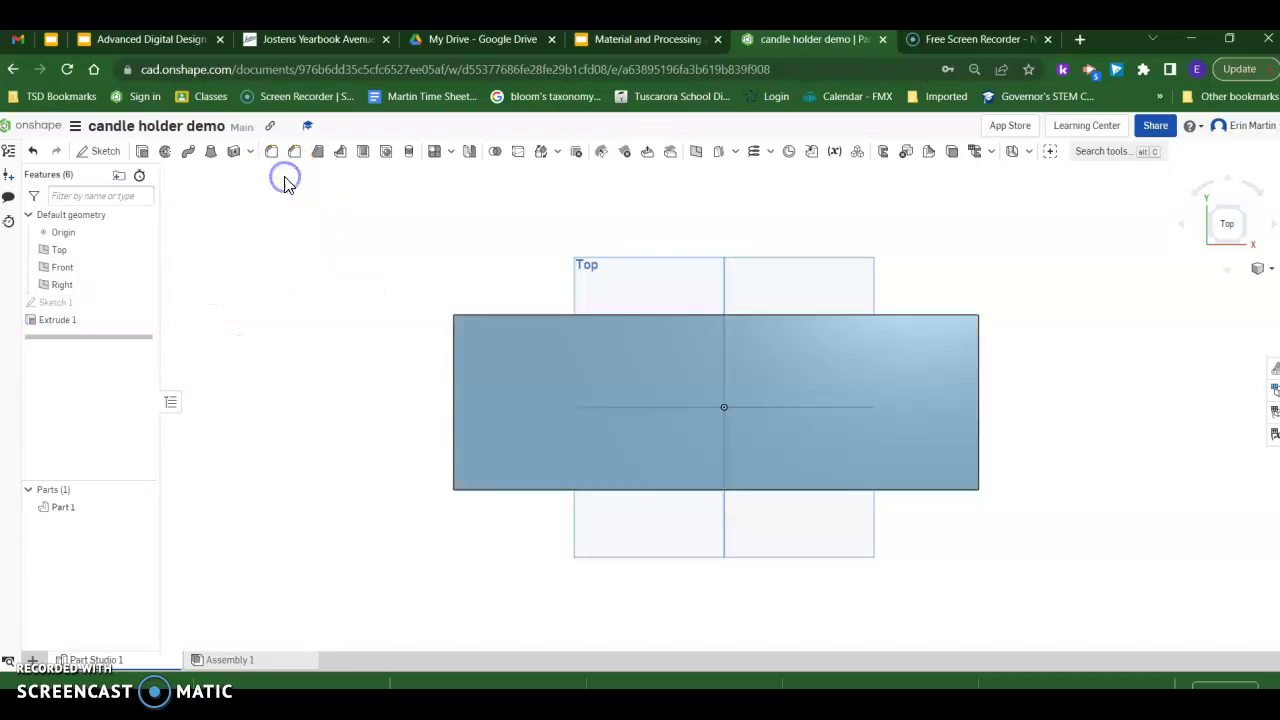
- Start a sketch on the block's top face and draw a line joining the midpoints of its two long edges
{"action": "left_click", "coordinate": [1268, 272]}
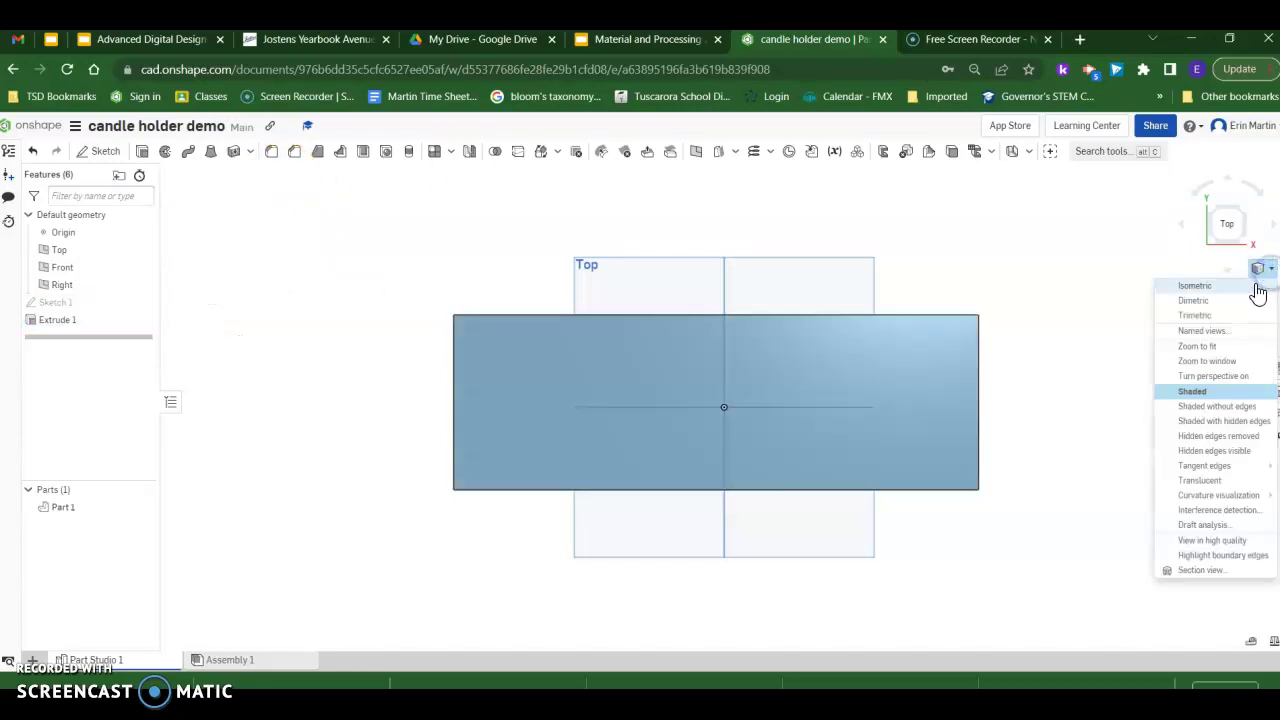
{"action": "left_click", "coordinate": [1252, 283]}
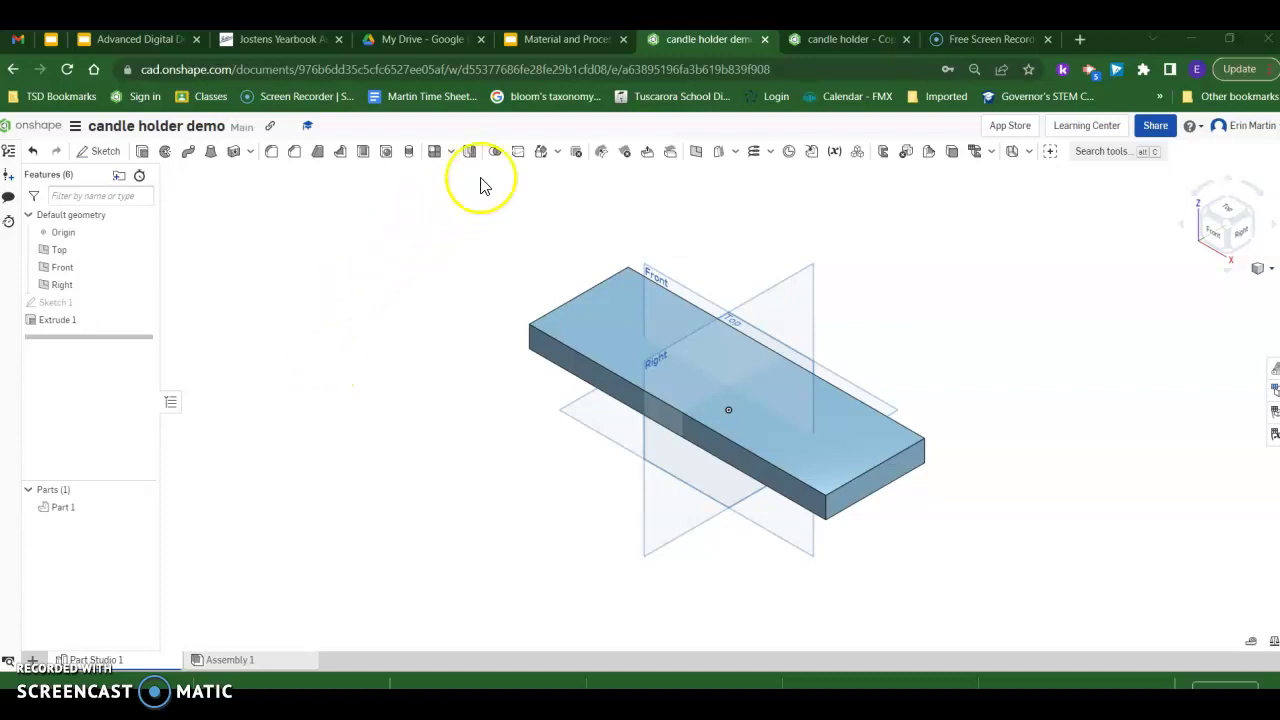
{"action": "right_click", "coordinate": [599, 316]}
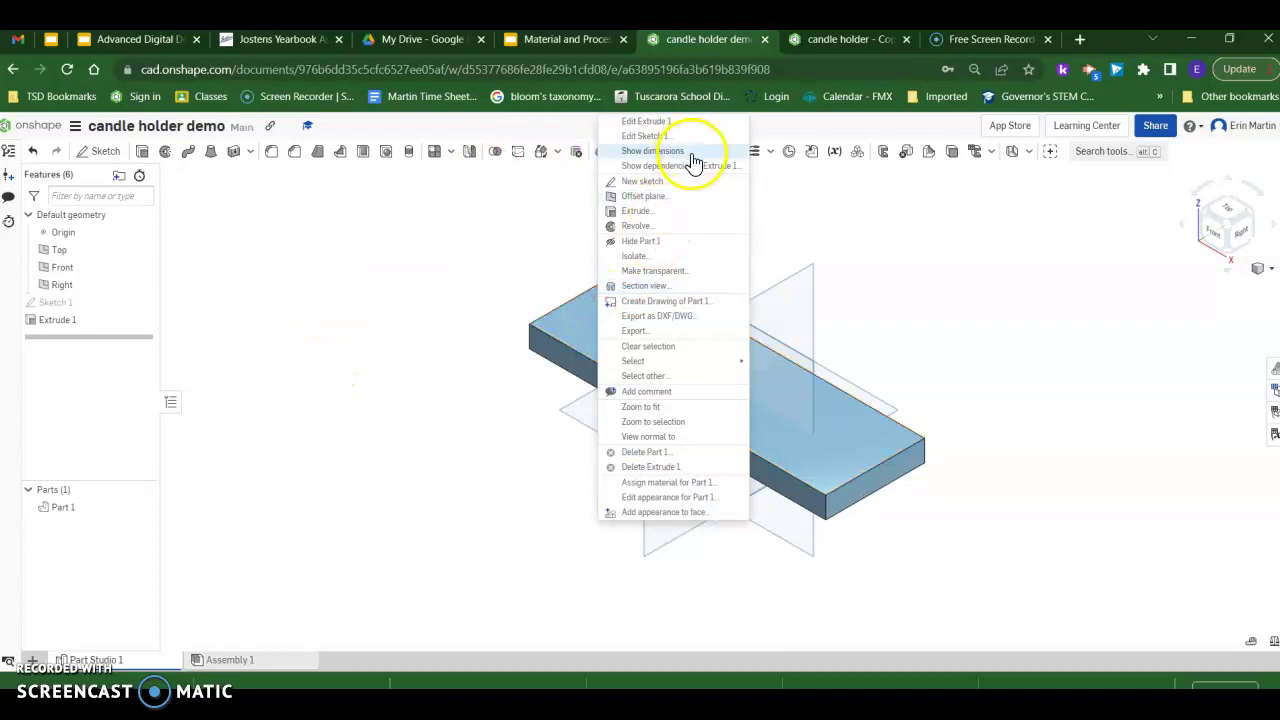
{"action": "left_click", "coordinate": [665, 181]}
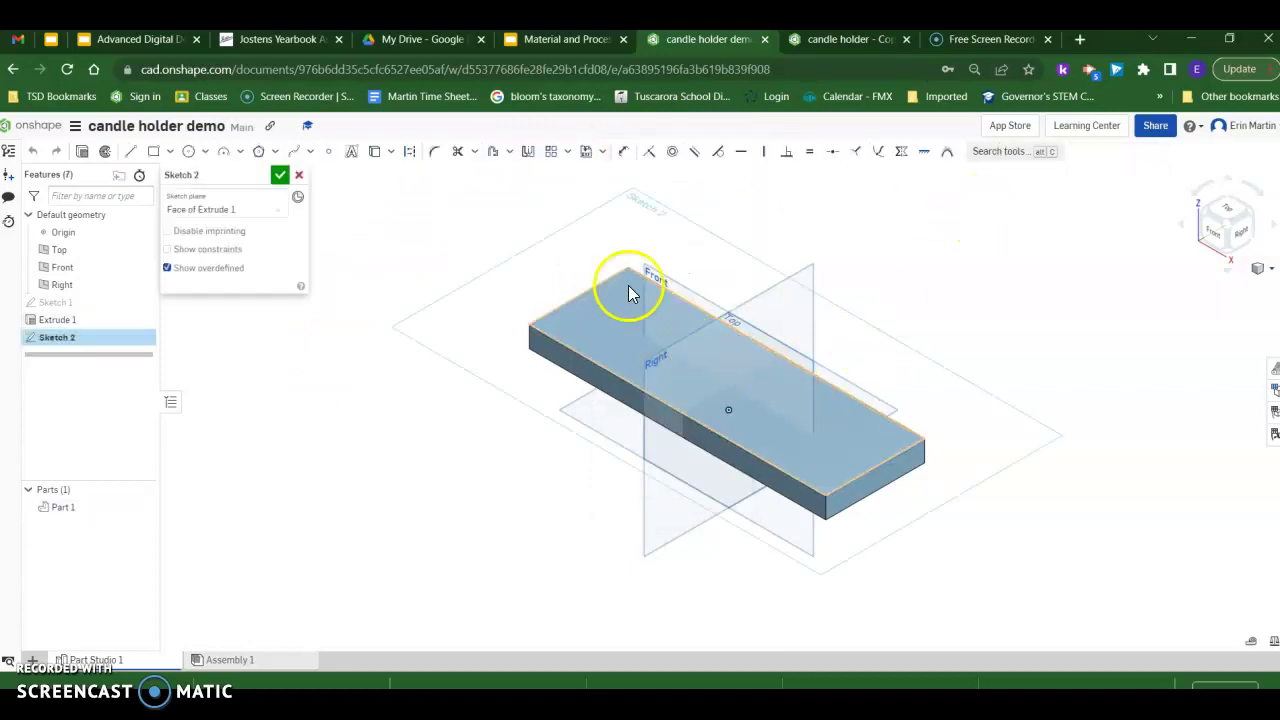
{"action": "right_click", "coordinate": [578, 260]}
{"action": "left_click", "coordinate": [624, 372]}
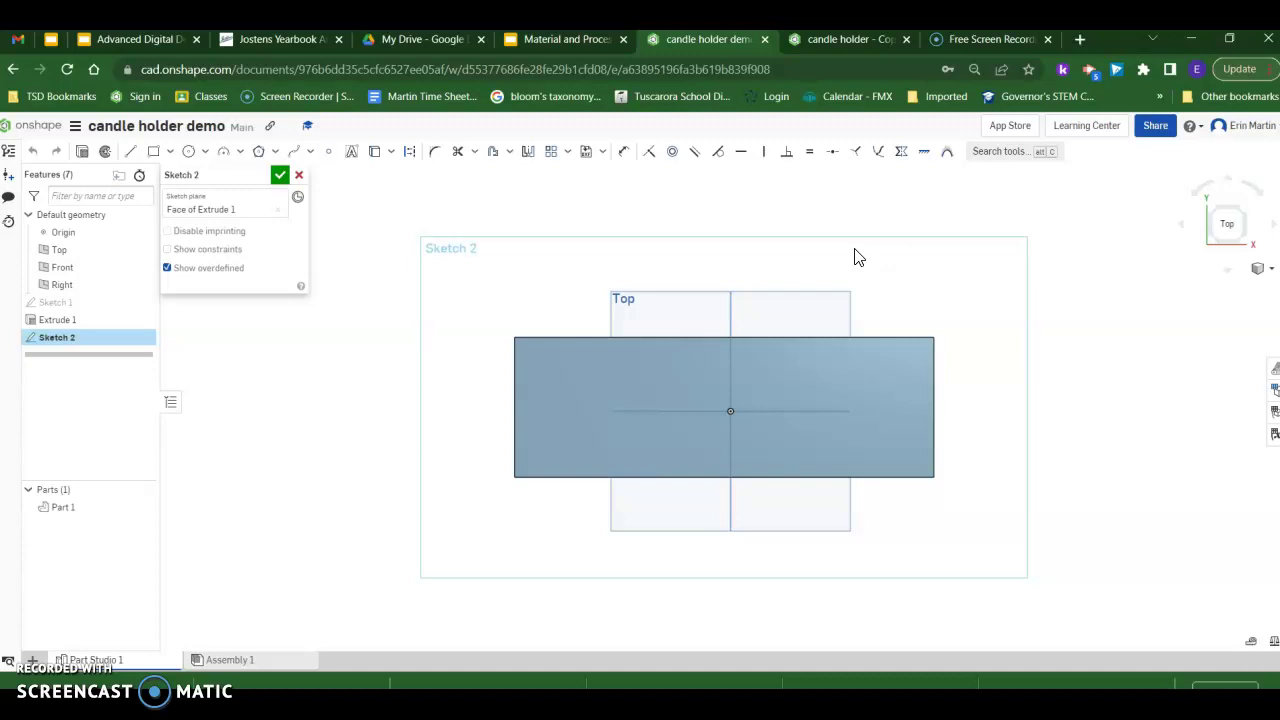
{"action": "left_click", "coordinate": [514, 266]}
{"action": "left_click", "coordinate": [131, 151]}
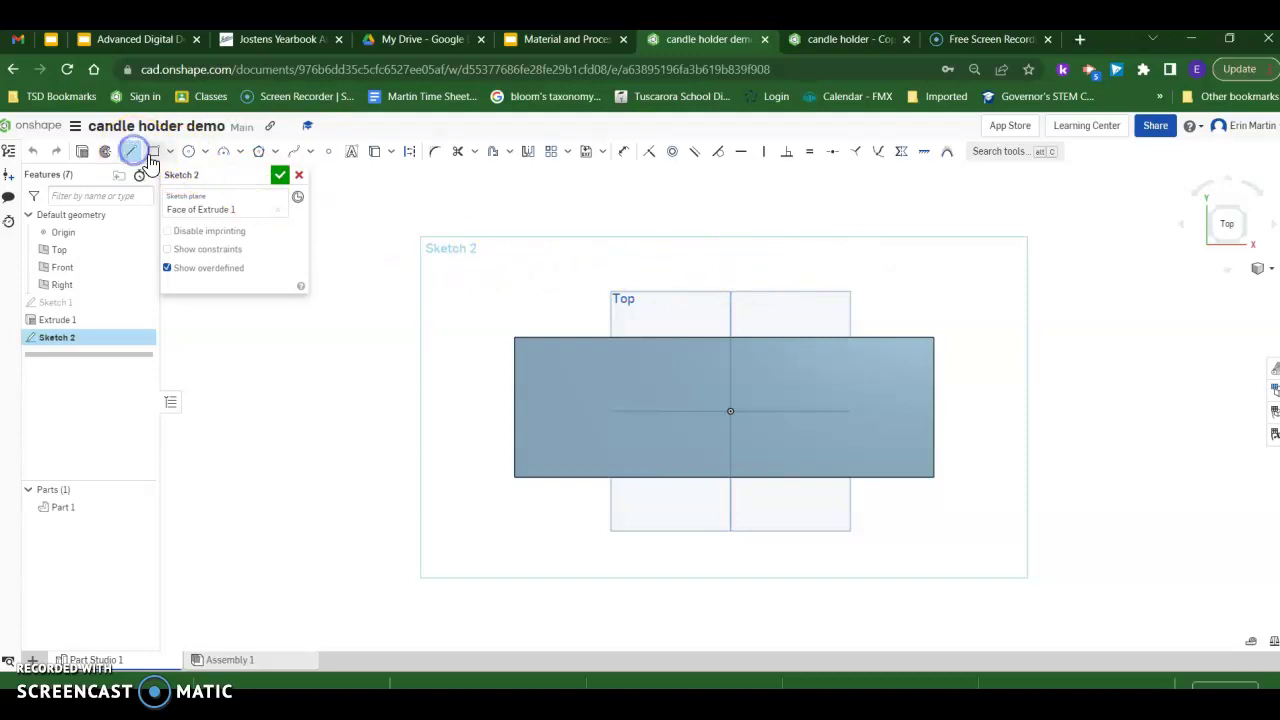
{"action": "left_click", "coordinate": [722, 339]}
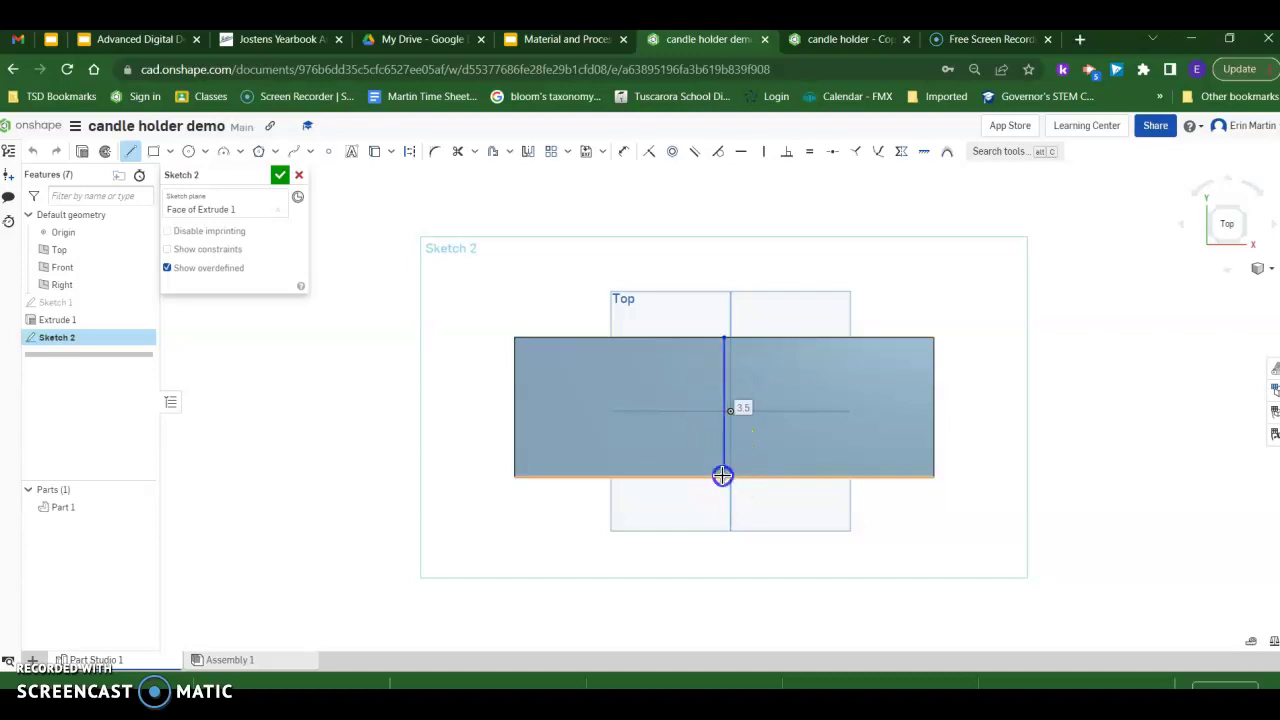
{"action": "left_click", "coordinate": [722, 475]}
{"action": "key", "text": "Escape"}
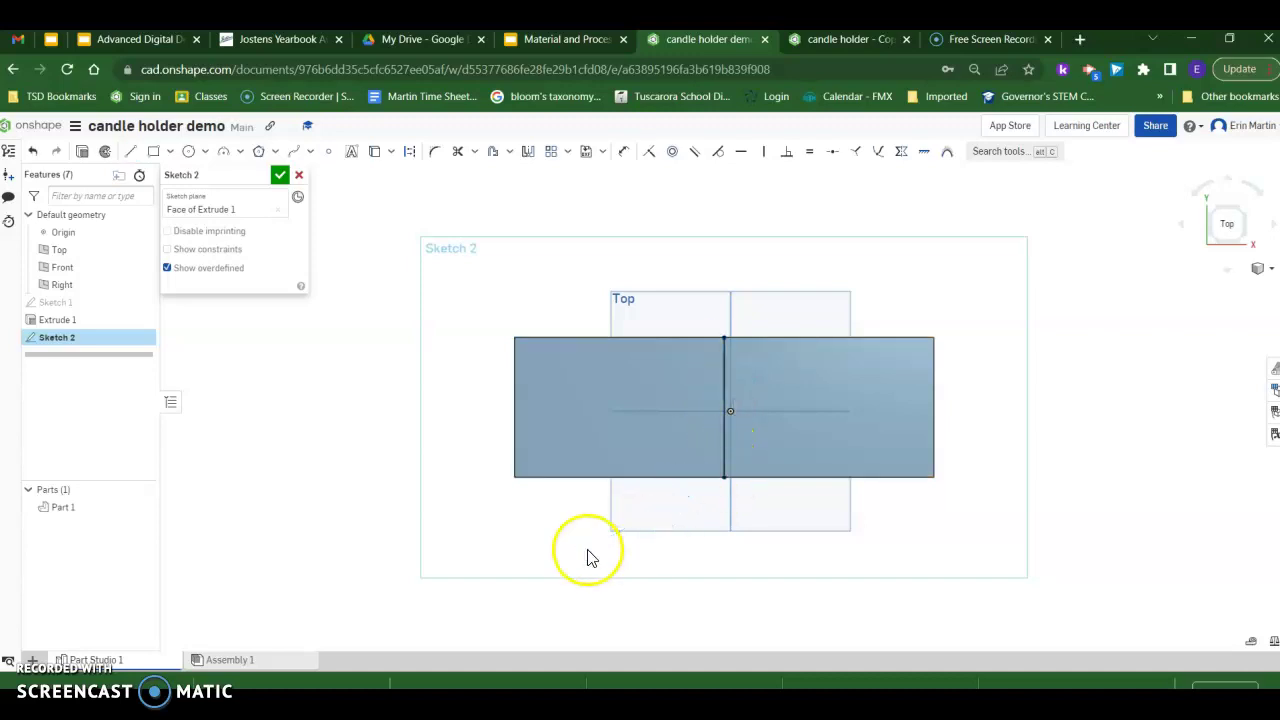
- Sketch a circle about 1.715 in in diameter, centred on the middle of the vertical line
{"action": "left_click", "coordinate": [190, 153]}
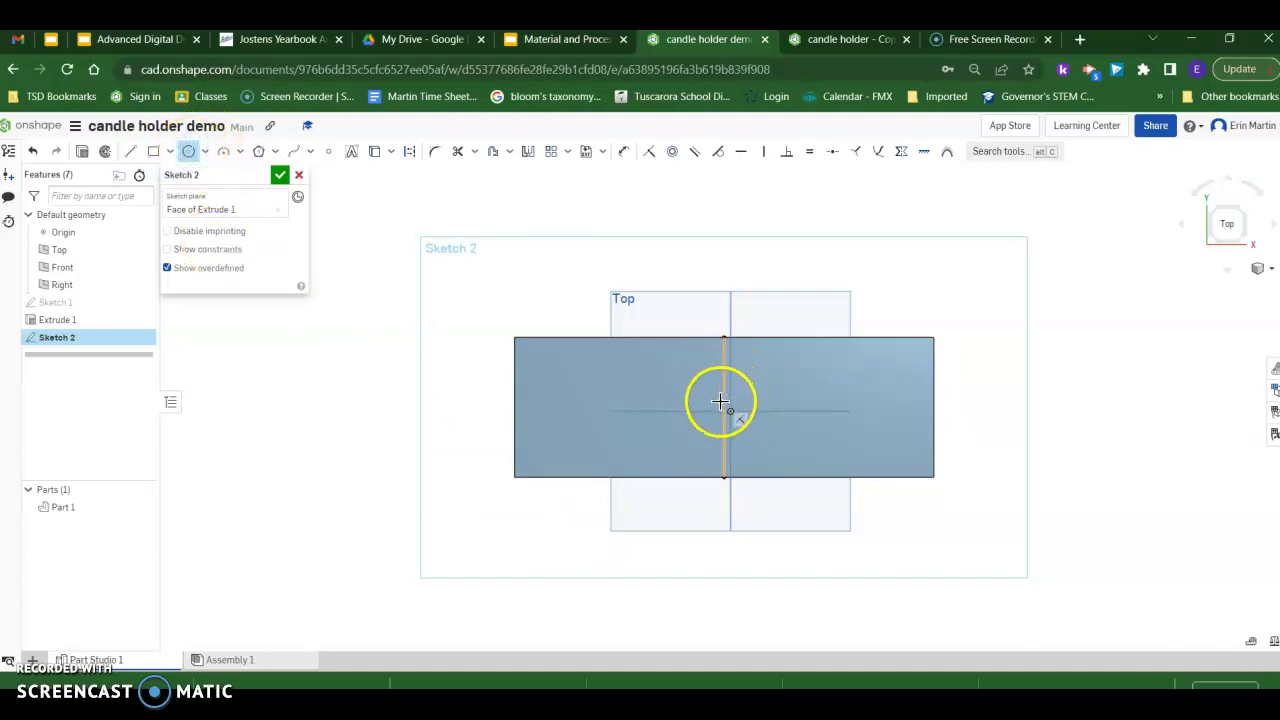
{"action": "left_click", "coordinate": [724, 408]}
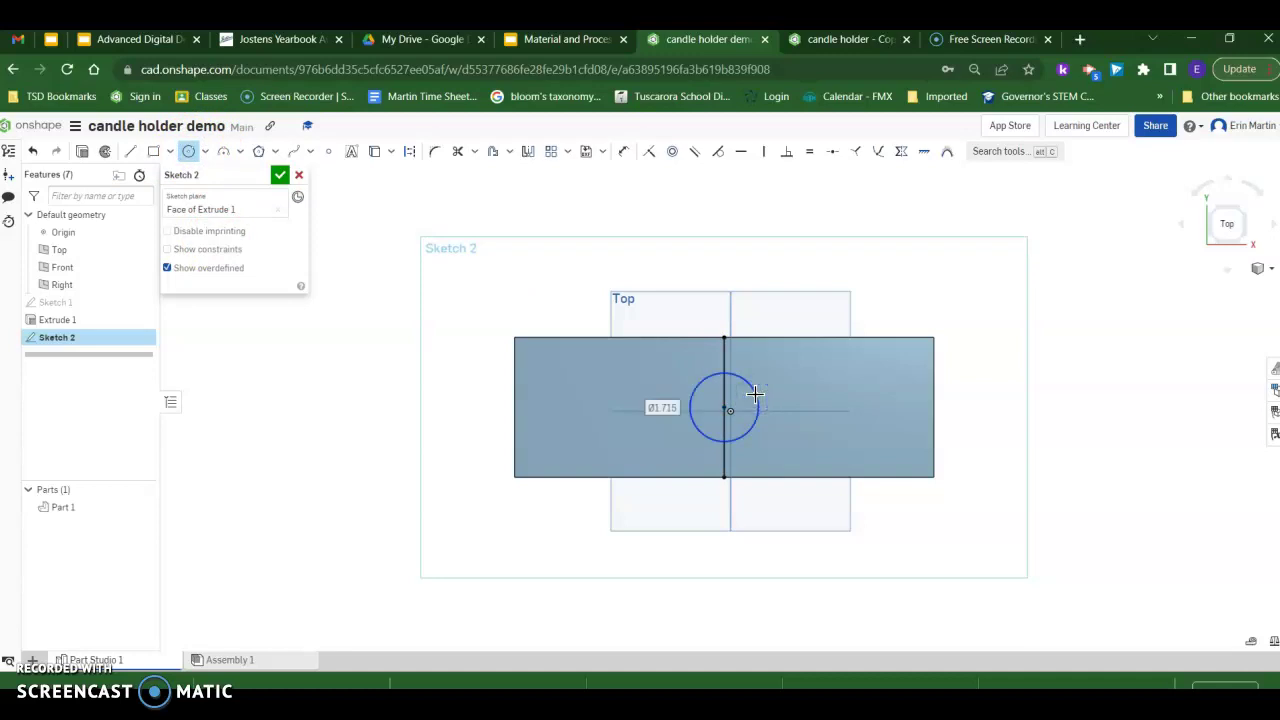
{"action": "left_click", "coordinate": [755, 394]}
{"action": "key", "text": "Escape"}
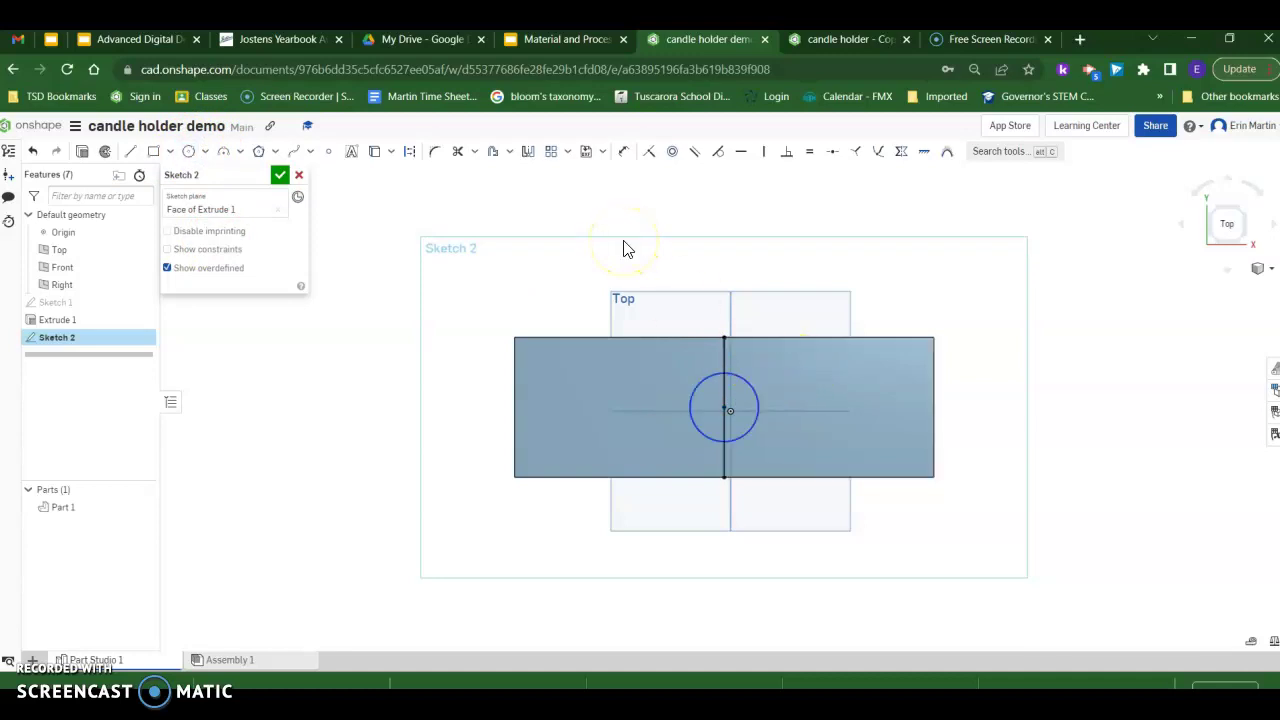
{"action": "left_click", "coordinate": [457, 391]}
{"action": "left_click", "coordinate": [118, 646]}
{"action": "left_click", "coordinate": [309, 462]}
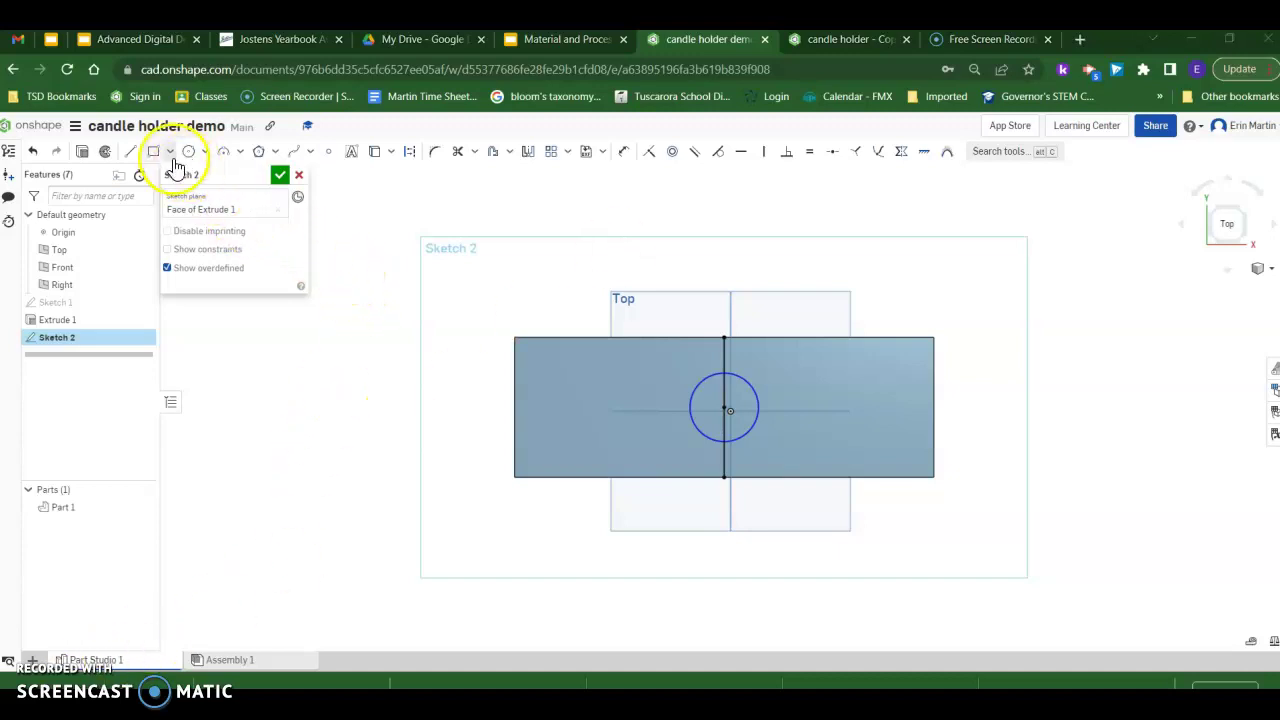
- Dimension the circle's diameter to 1.625 in
{"action": "left_click", "coordinate": [625, 153]}
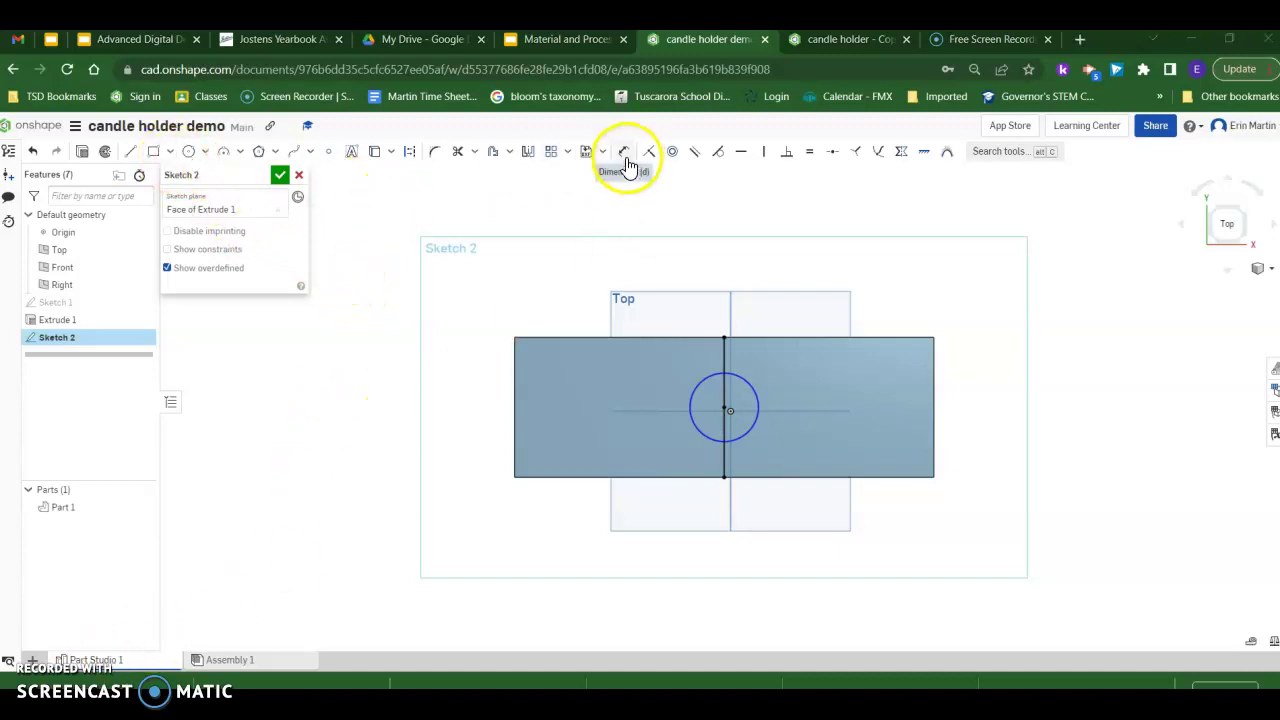
{"action": "left_click", "coordinate": [754, 386]}
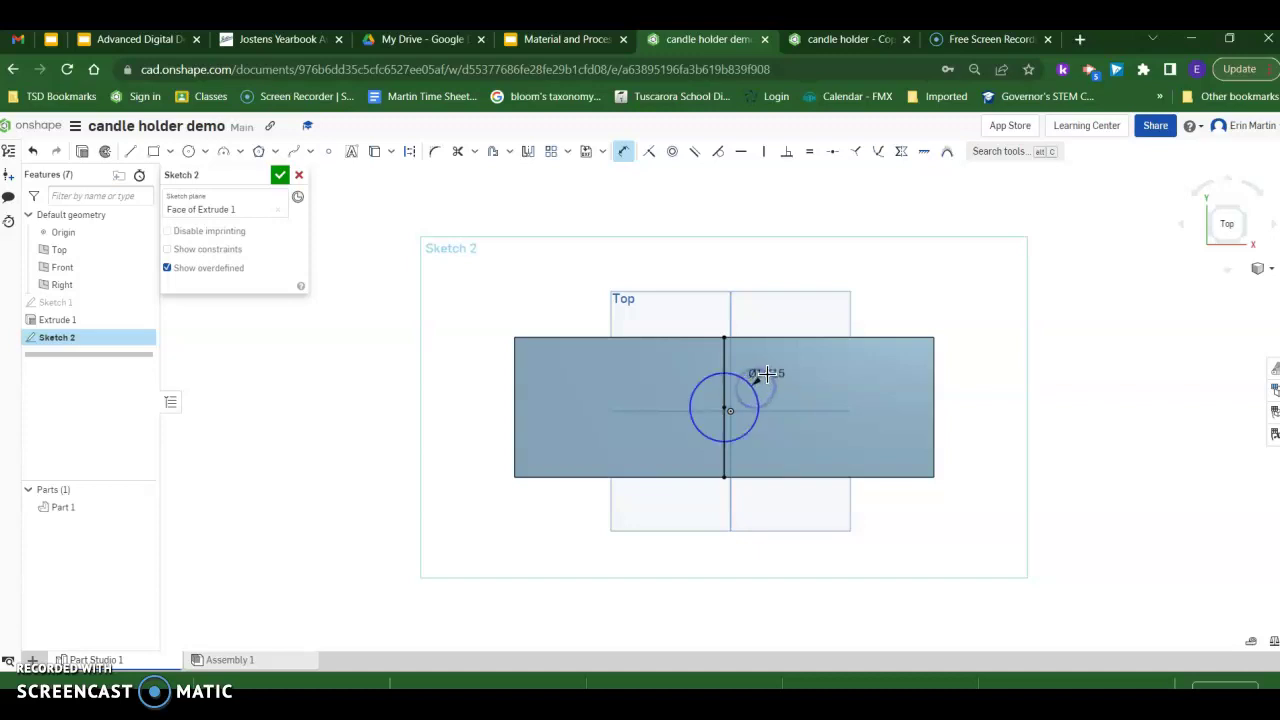
{"action": "left_click", "coordinate": [770, 372]}
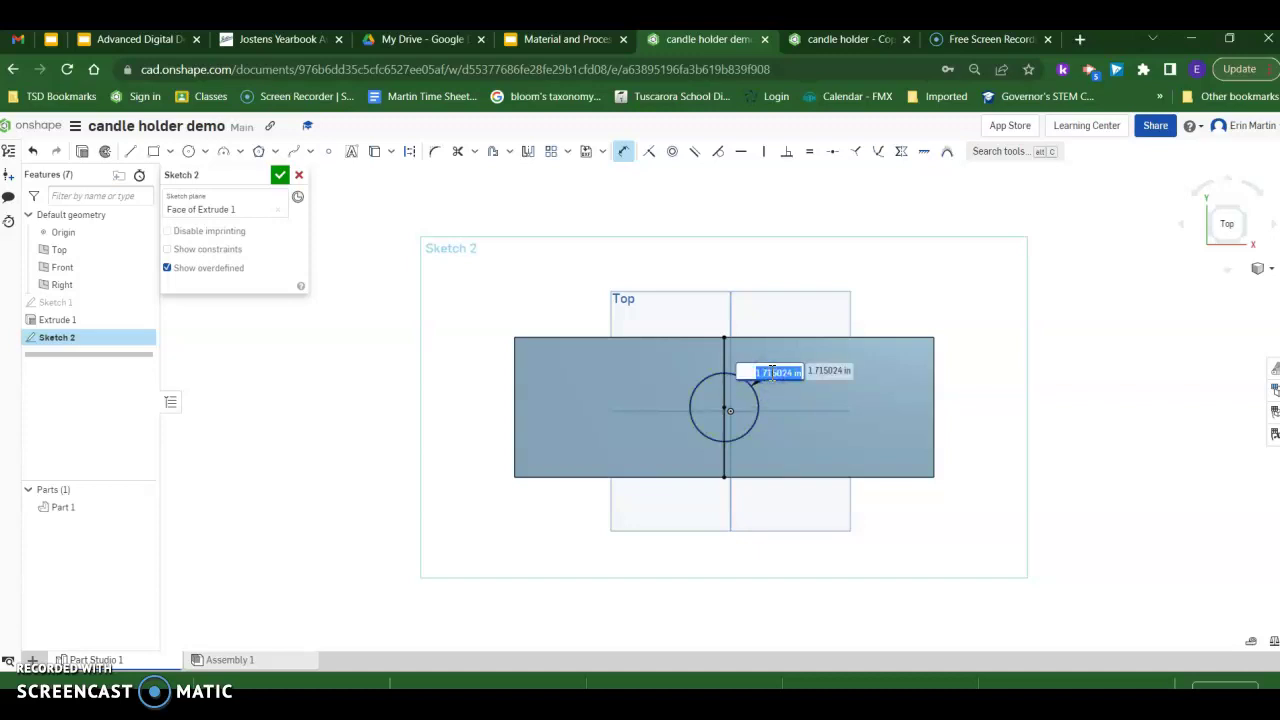
{"action": "type", "text": "1.625"}
{"action": "key", "text": "Return"}
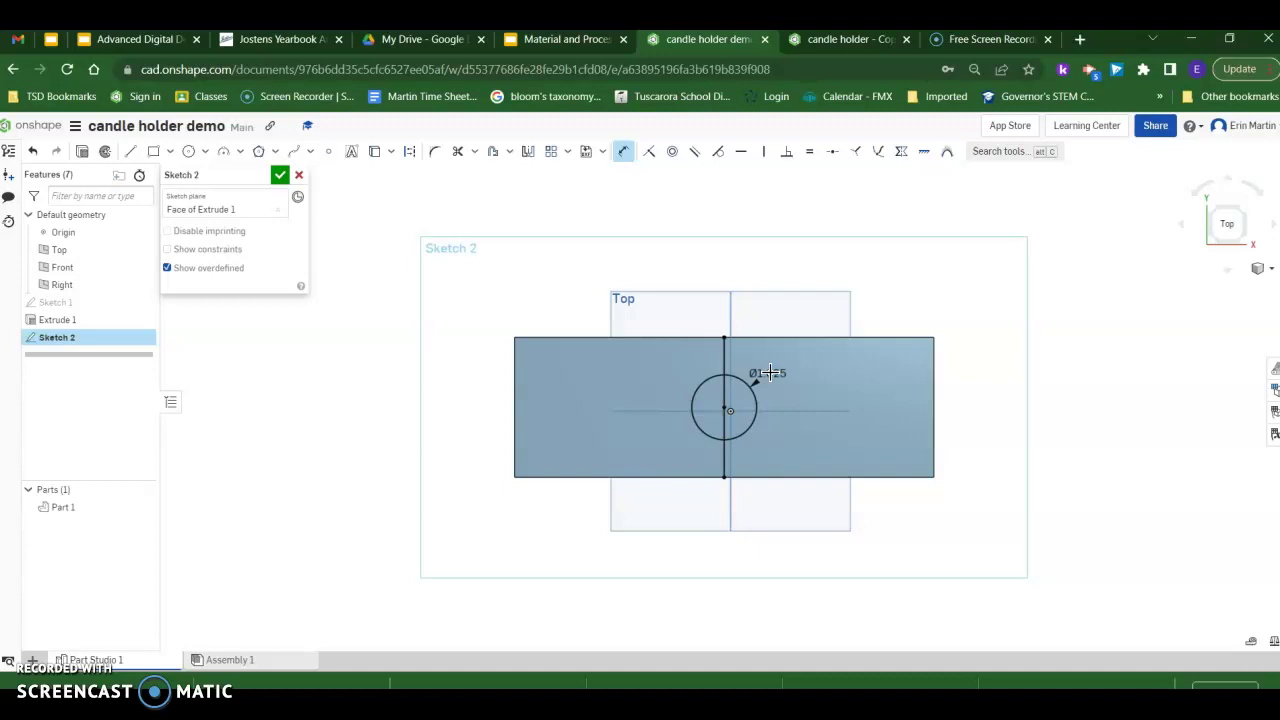
{"action": "left_click", "coordinate": [722, 336]}
{"action": "left_click_drag", "start_coordinate": [722, 336], "coordinate": [514, 335]}
{"action": "left_click", "coordinate": [722, 407]}
{"action": "mouse_move", "coordinate": [722, 407]}
{"action": "left_mouse_down"}
{"action": "mouse_move", "coordinate": [515, 408]}
{"action": "mouse_move", "coordinate": [726, 407]}
{"action": "left_mouse_up"}
{"action": "left_click", "coordinate": [560, 405]}
{"action": "left_click_drag", "start_coordinate": [560, 405], "coordinate": [716, 415]}
{"action": "key", "text": "Escape"}
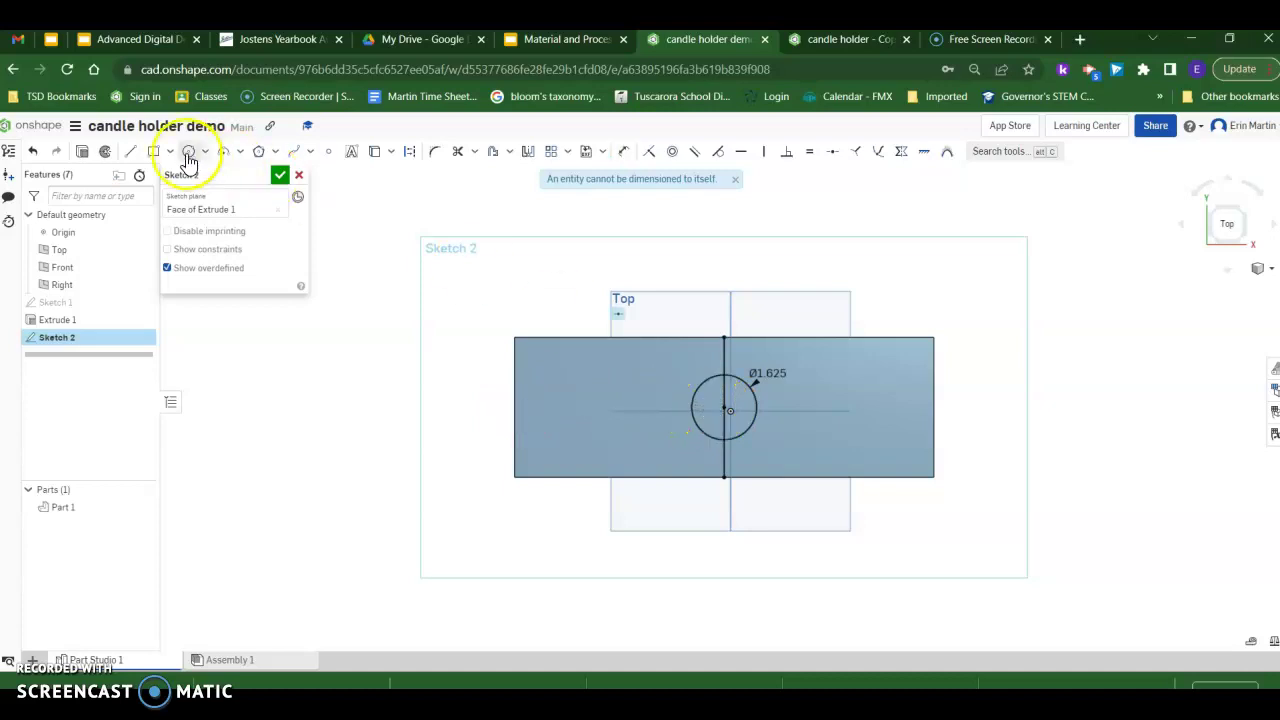
- Draw a horizontal line from the centre circle's middle to the midpoint of the block's left short edge
{"action": "left_click", "coordinate": [130, 151]}
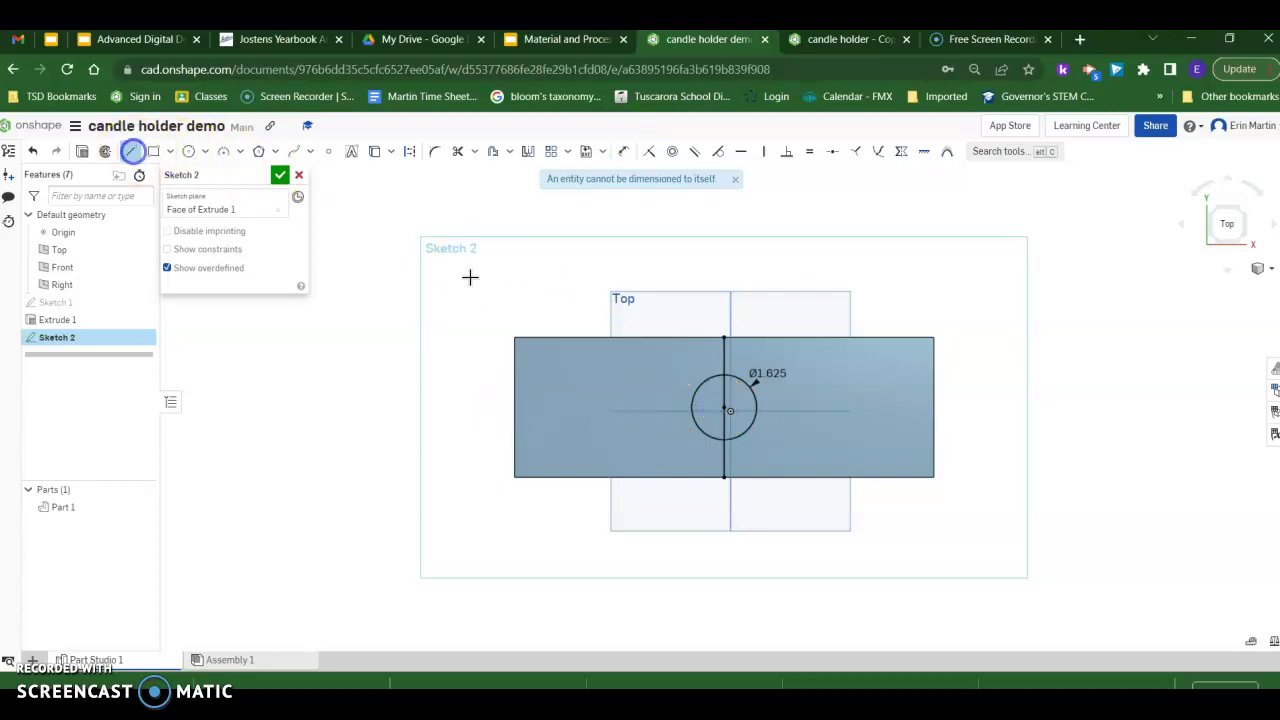
{"action": "left_click", "coordinate": [729, 410]}
{"action": "left_click", "coordinate": [514, 407]}
{"action": "key", "text": "Escape"}
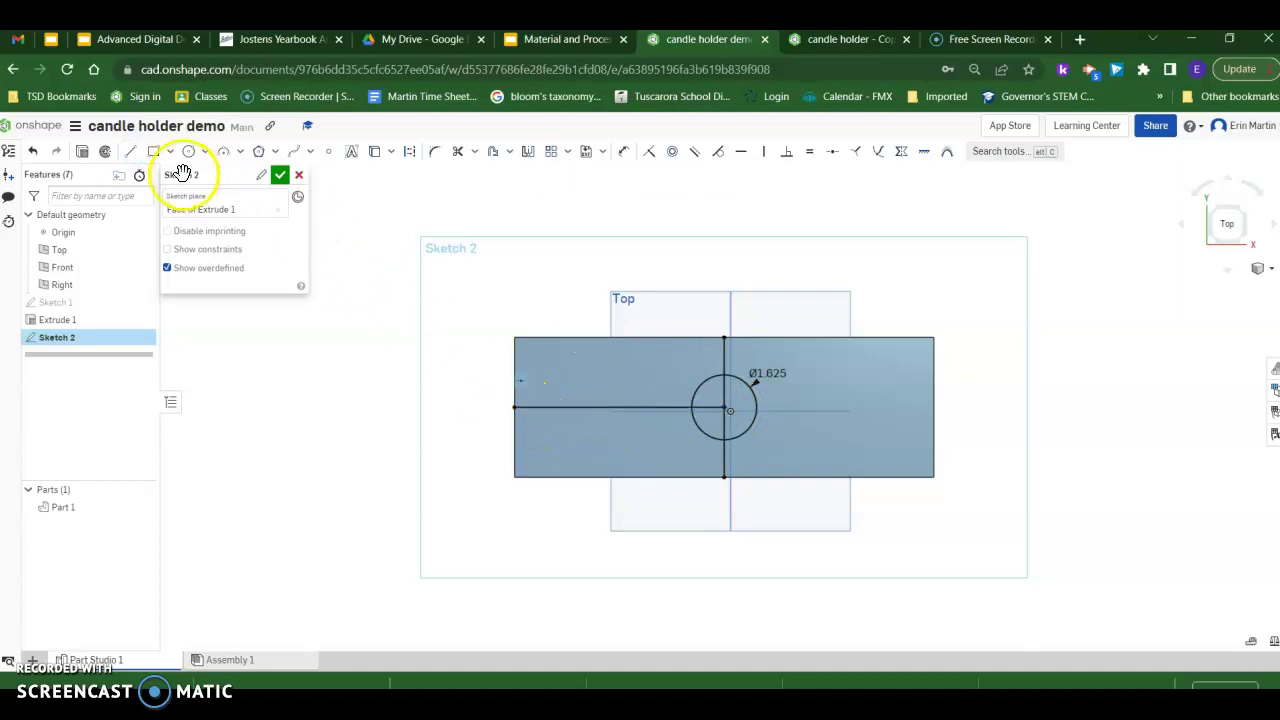
- Draw a vertical line about 3.164 in long from the horizontal line's midpoint up past the block's upper edge
{"action": "left_click", "coordinate": [130, 151]}
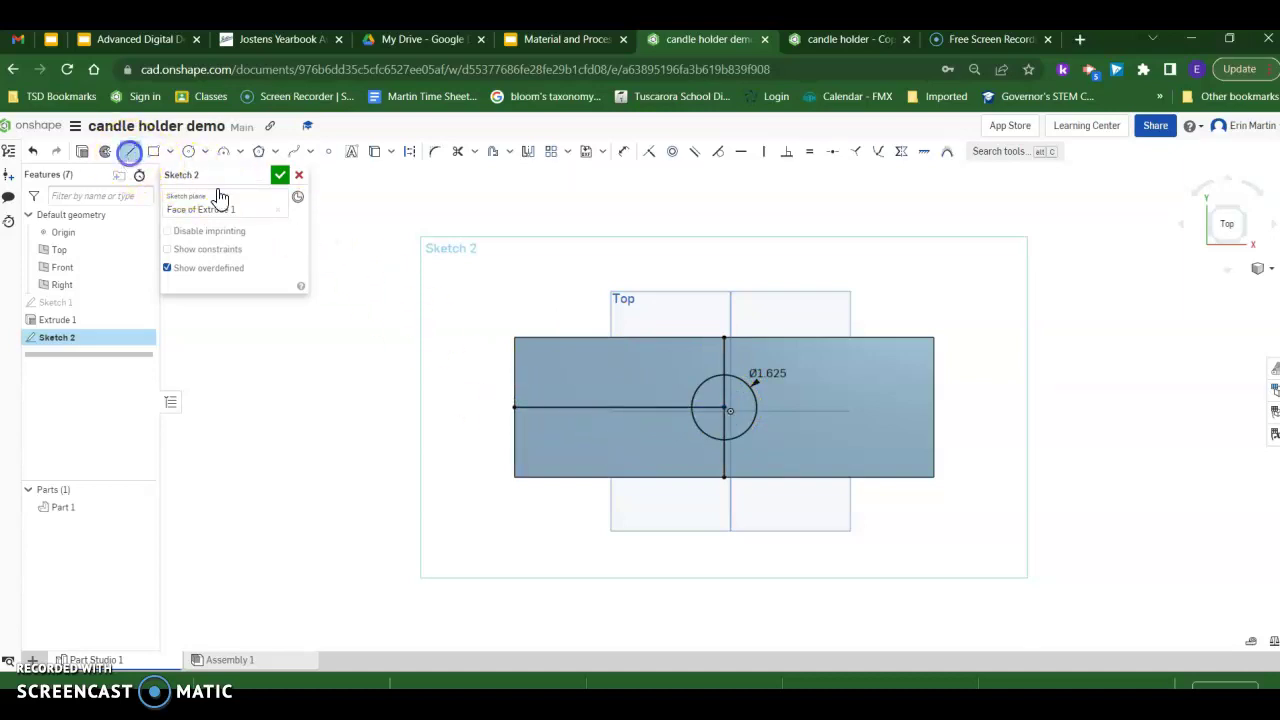
{"action": "left_click", "coordinate": [616, 407]}
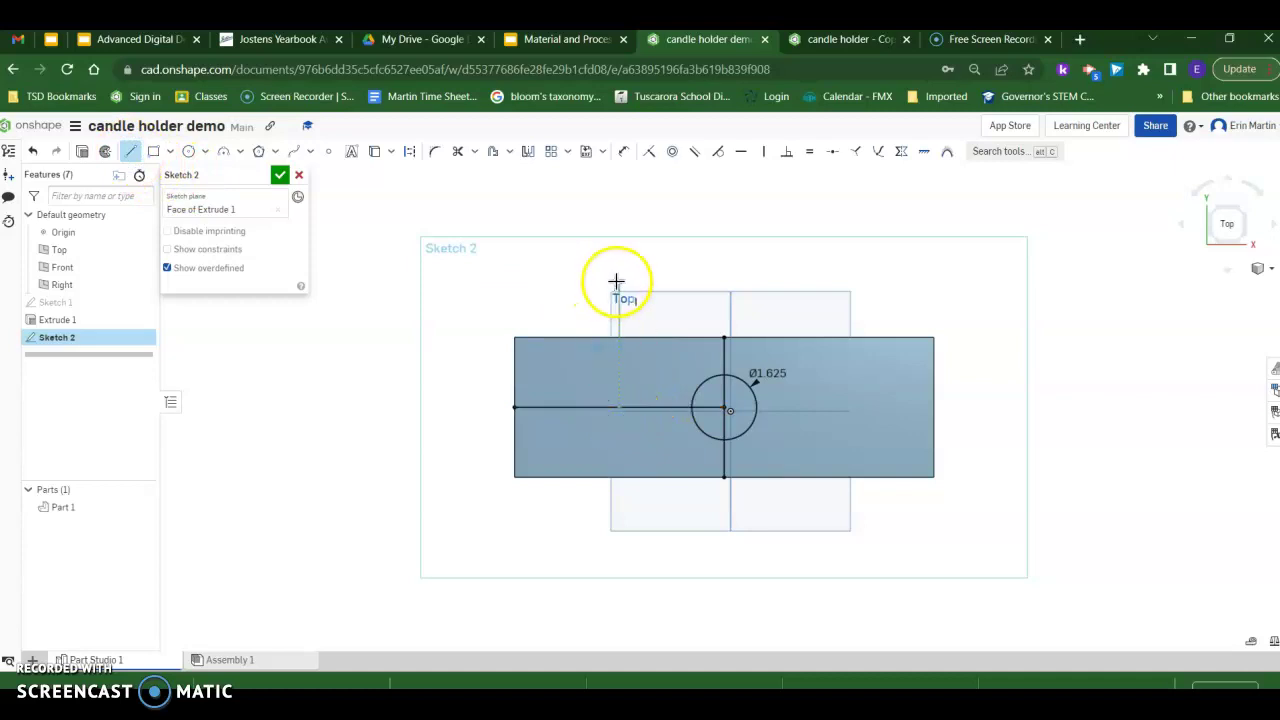
{"action": "left_click", "coordinate": [616, 281]}
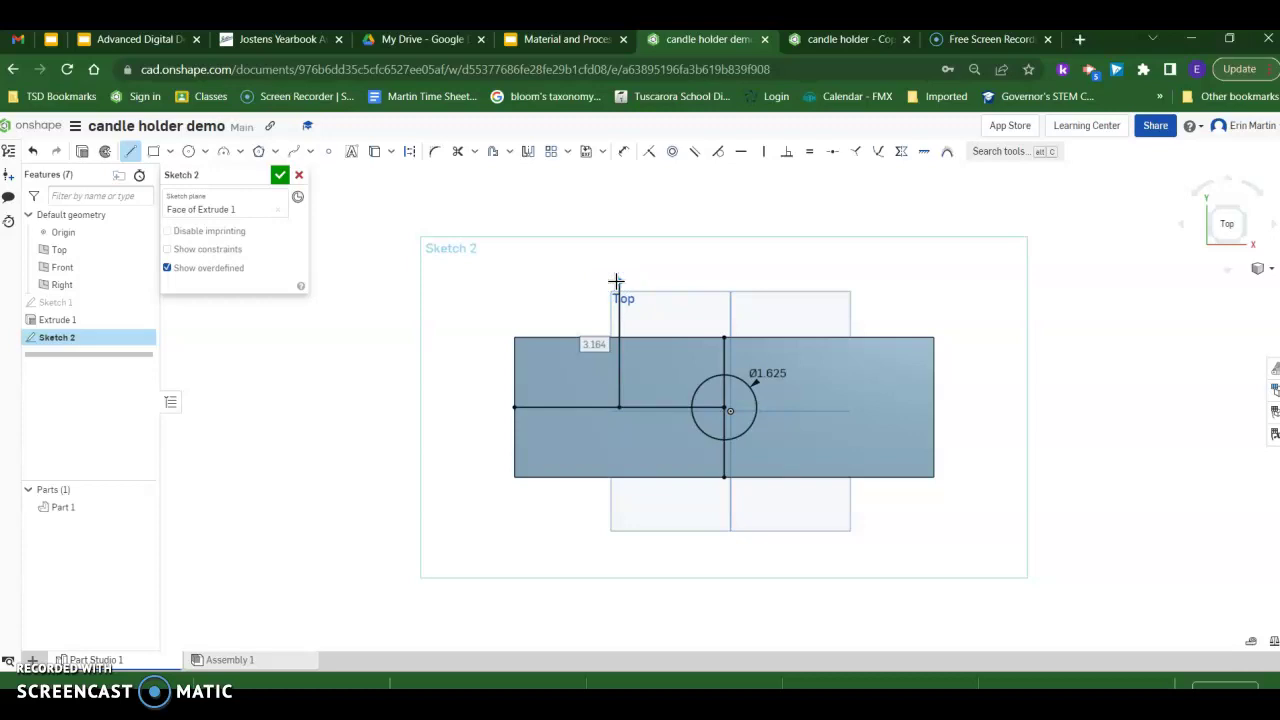
{"action": "left_click", "coordinate": [617, 281]}
{"action": "left_click", "coordinate": [130, 151]}
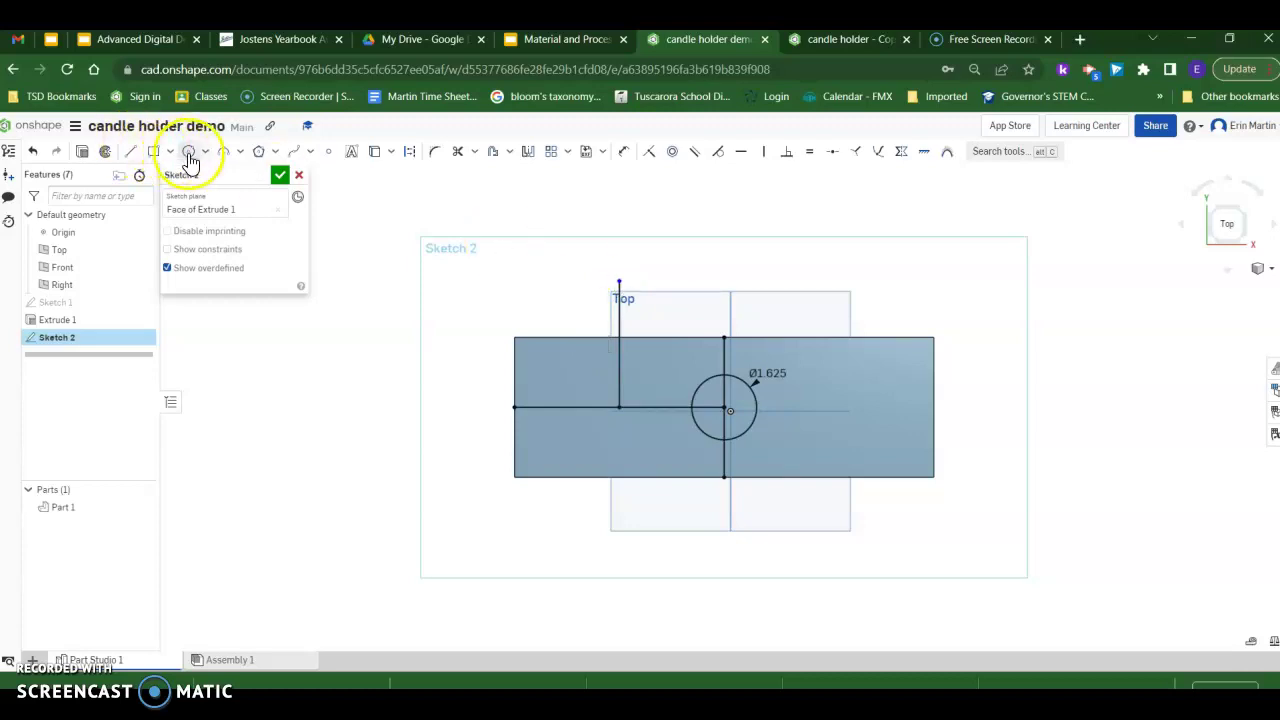
- Sketch a circle about 1.838 in in diameter at the horizontal line's midpoint, try 1.5/4 as its diameter, and undo that value
{"action": "left_click", "coordinate": [188, 152]}
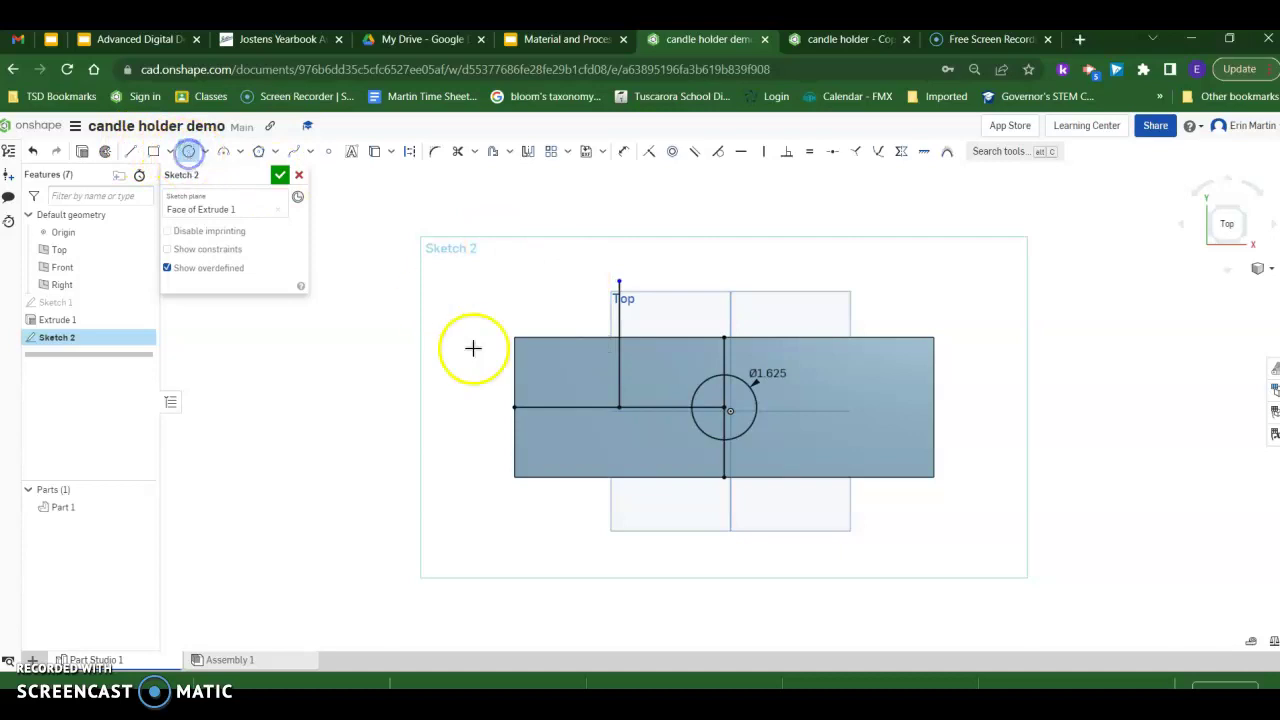
{"action": "left_click", "coordinate": [618, 406]}
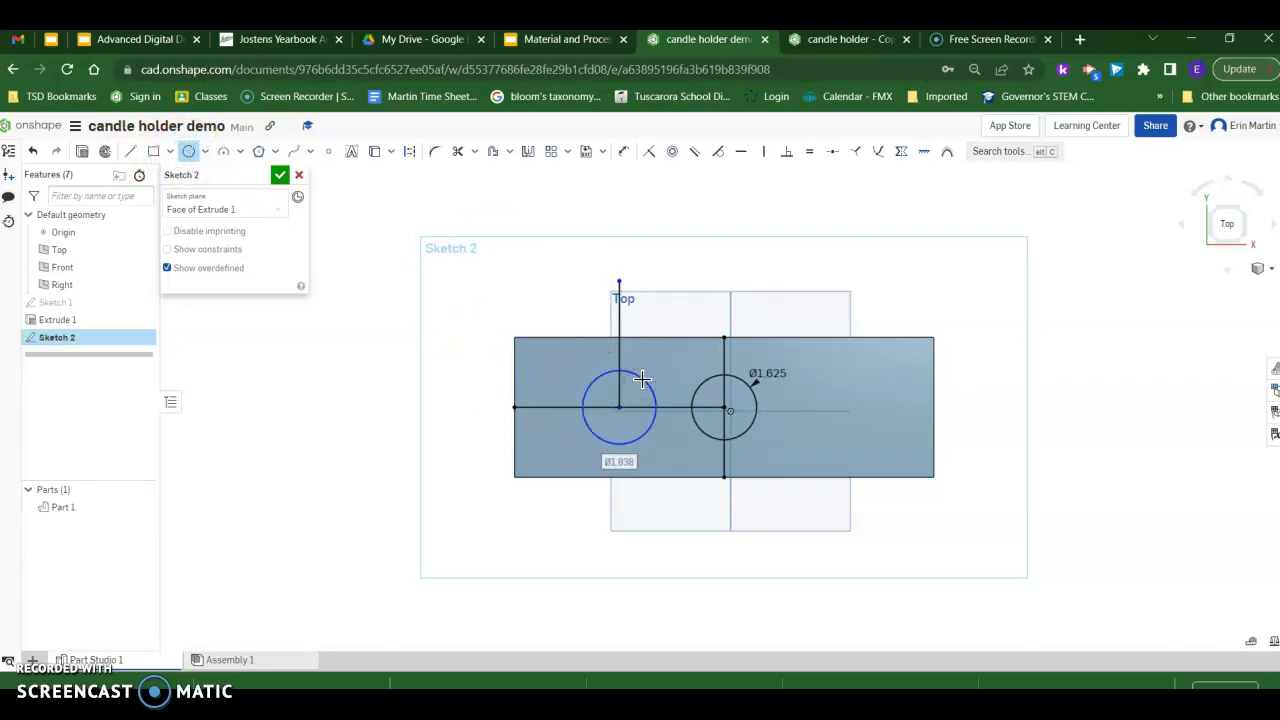
{"action": "type", "text": "1"}
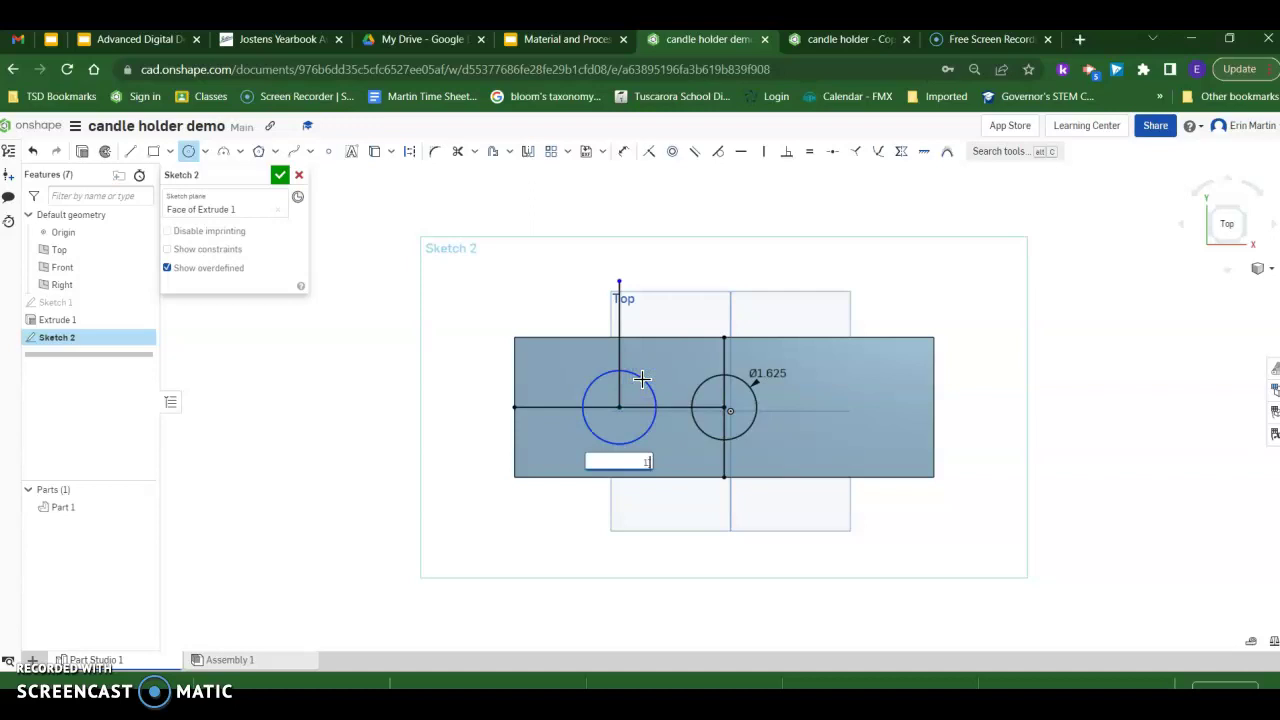
{"action": "key", "text": "BackSpace"}
{"action": "type", "text": "1.5/4"}
{"action": "key", "text": "Return"}
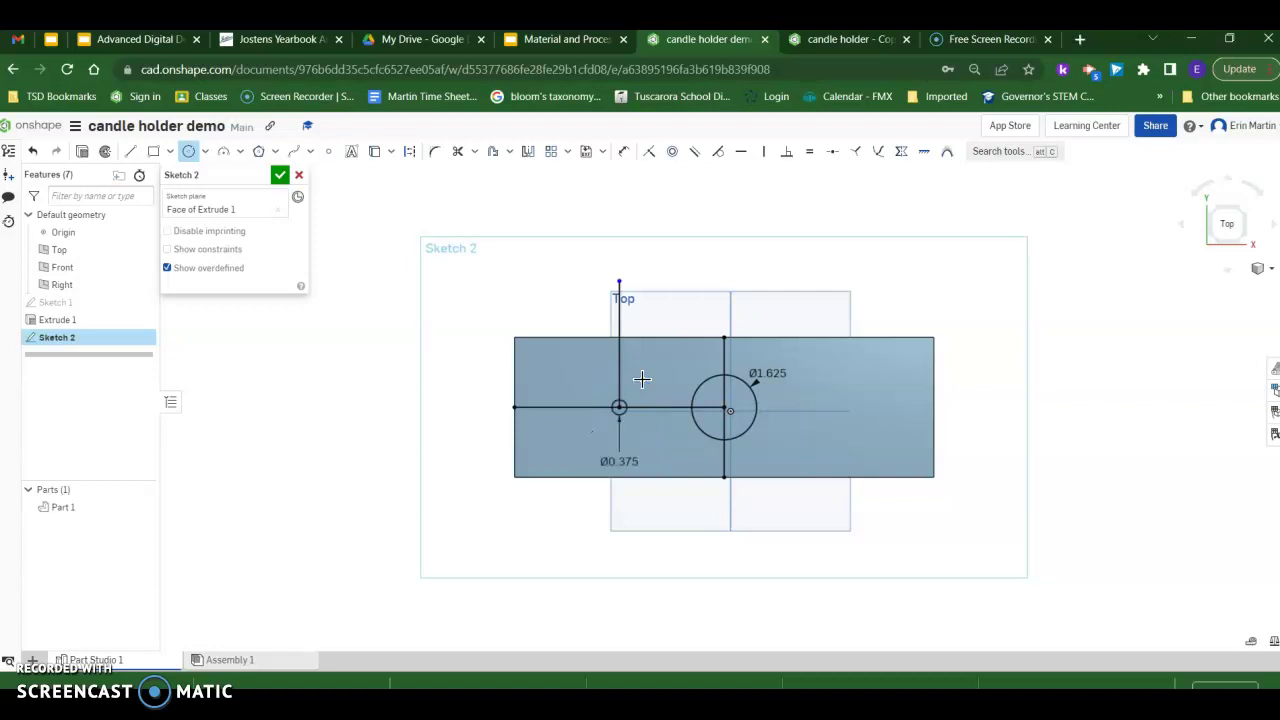
{"action": "key", "text": "ctrl+z"}
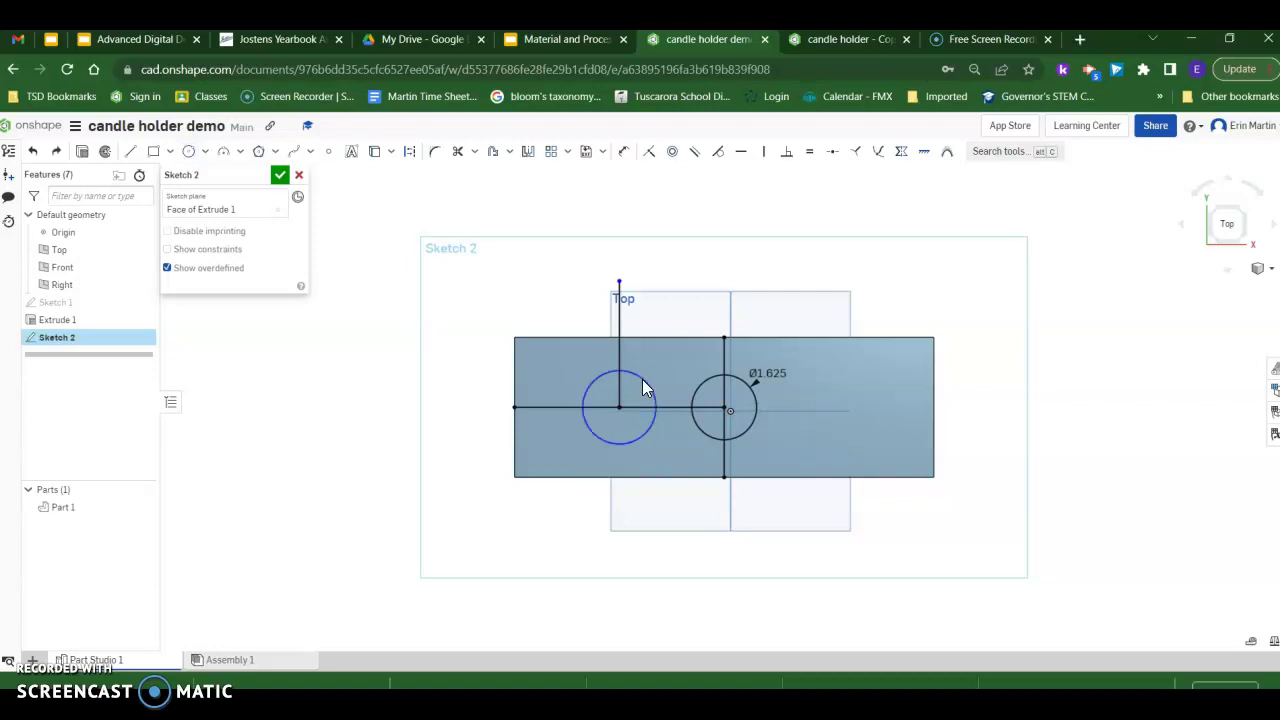
- Try to dimension the left circle's diameter as 1-5/8
{"action": "left_click", "coordinate": [625, 153]}
{"action": "left_click", "coordinate": [651, 377]}
{"action": "left_click", "coordinate": [670, 364]}
{"action": "key", "text": "BackSpace"}
{"action": "type", "text": "1-5/8"}
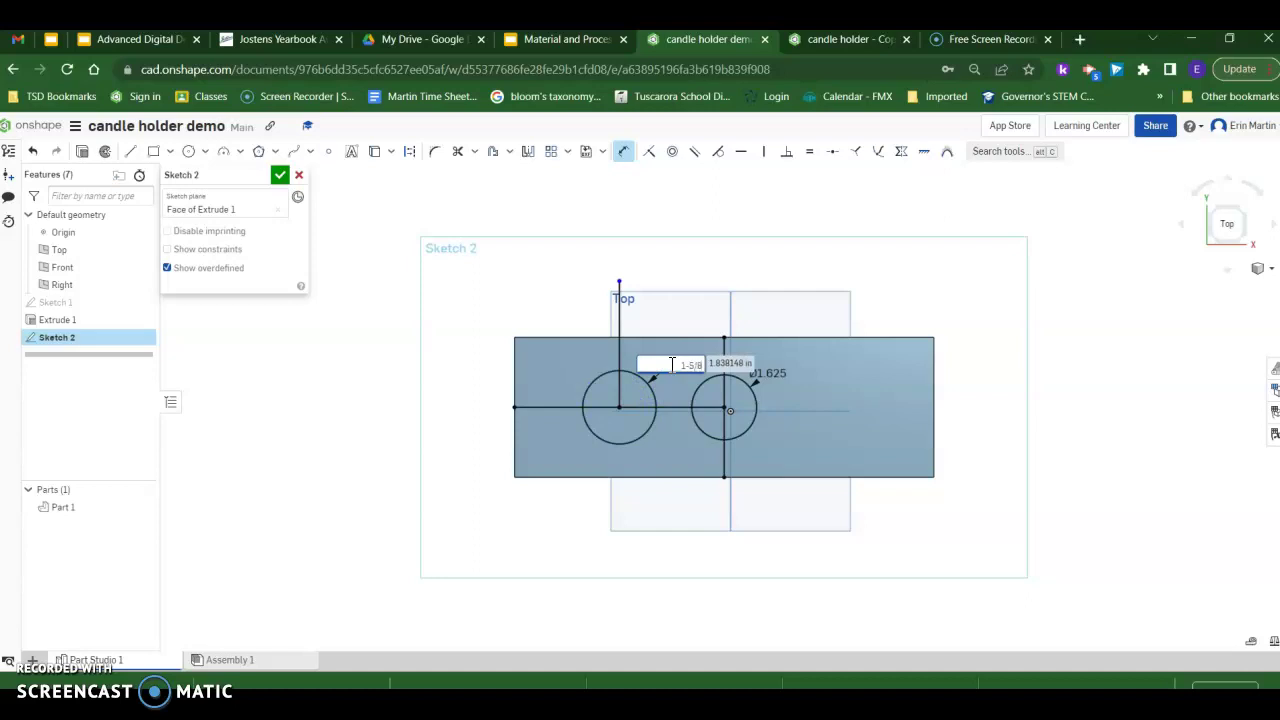
{"action": "key", "text": "Return"}
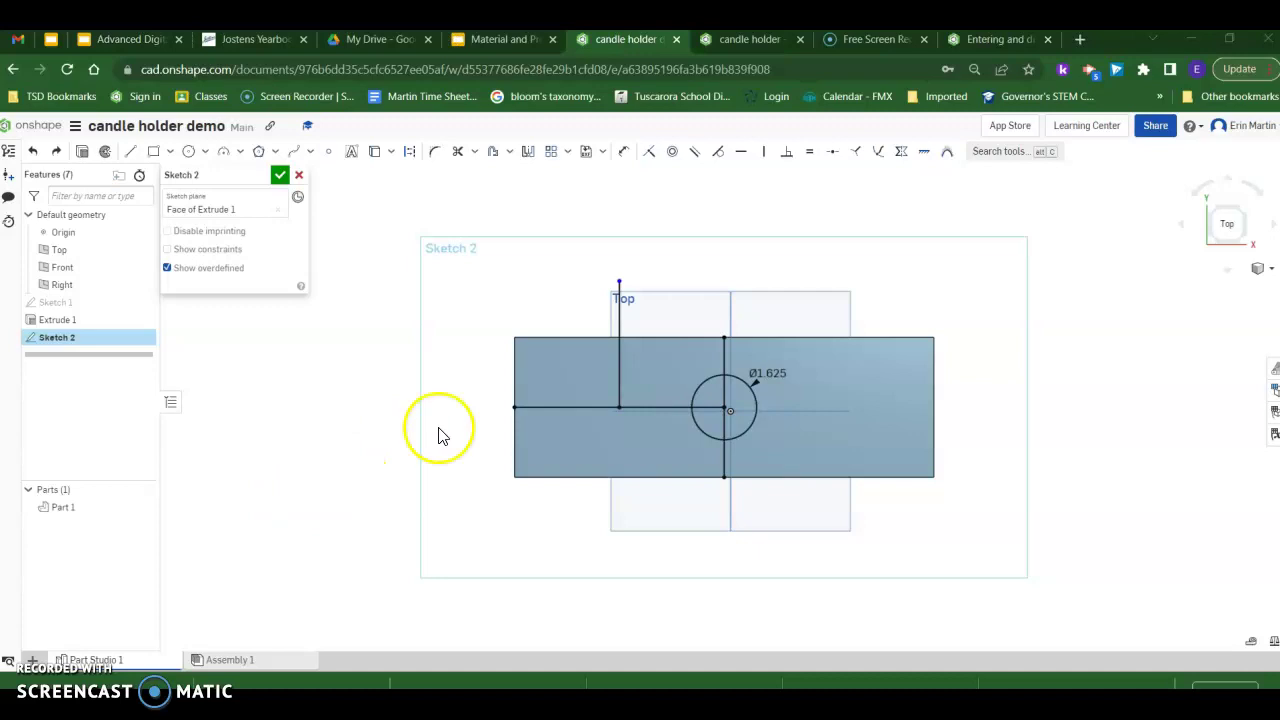
- Sketch a circle with a diameter of 1+5/8 in centred on the midpoint of the left horizontal line
{"action": "left_click", "coordinate": [188, 152]}
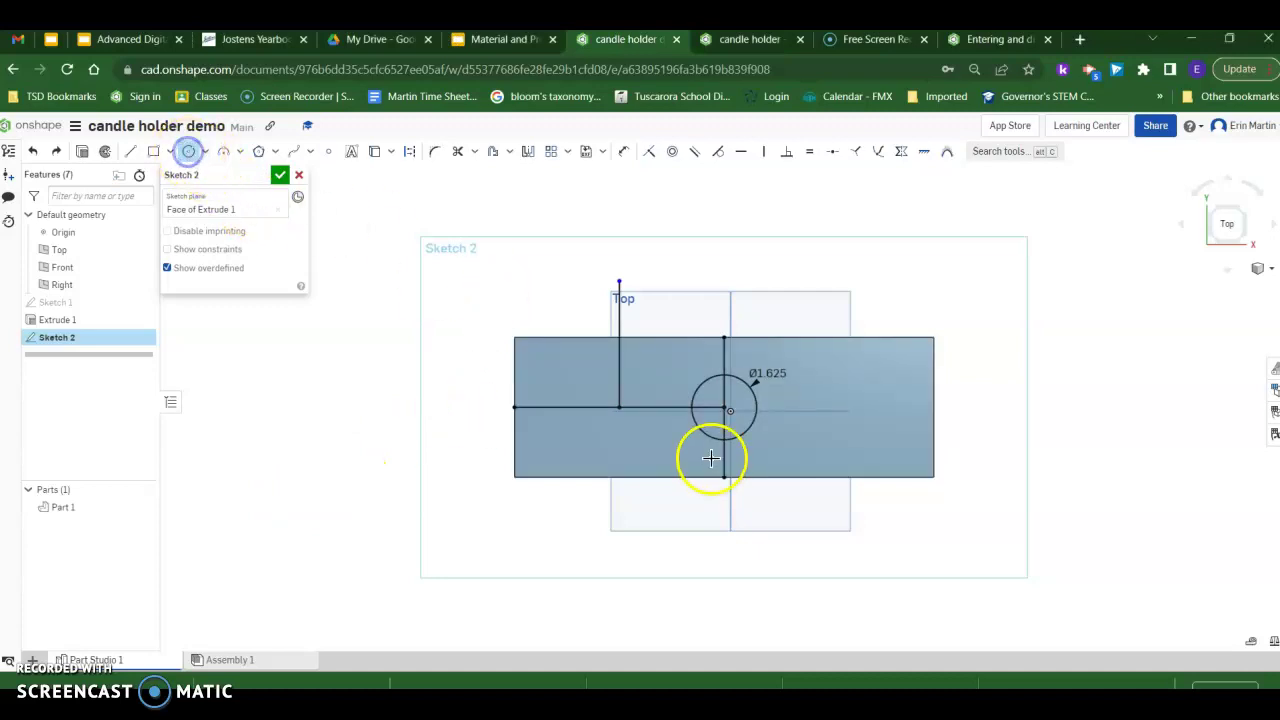
{"action": "left_click", "coordinate": [619, 407]}
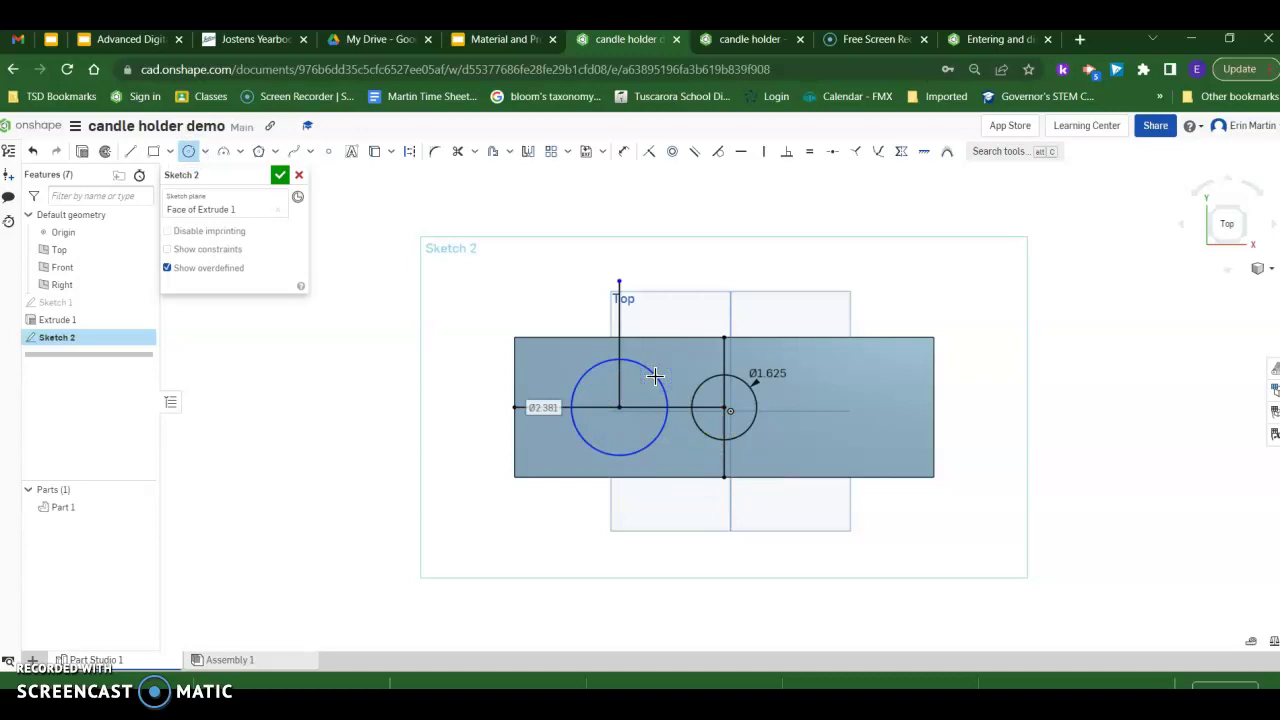
{"action": "type", "text": "1"}
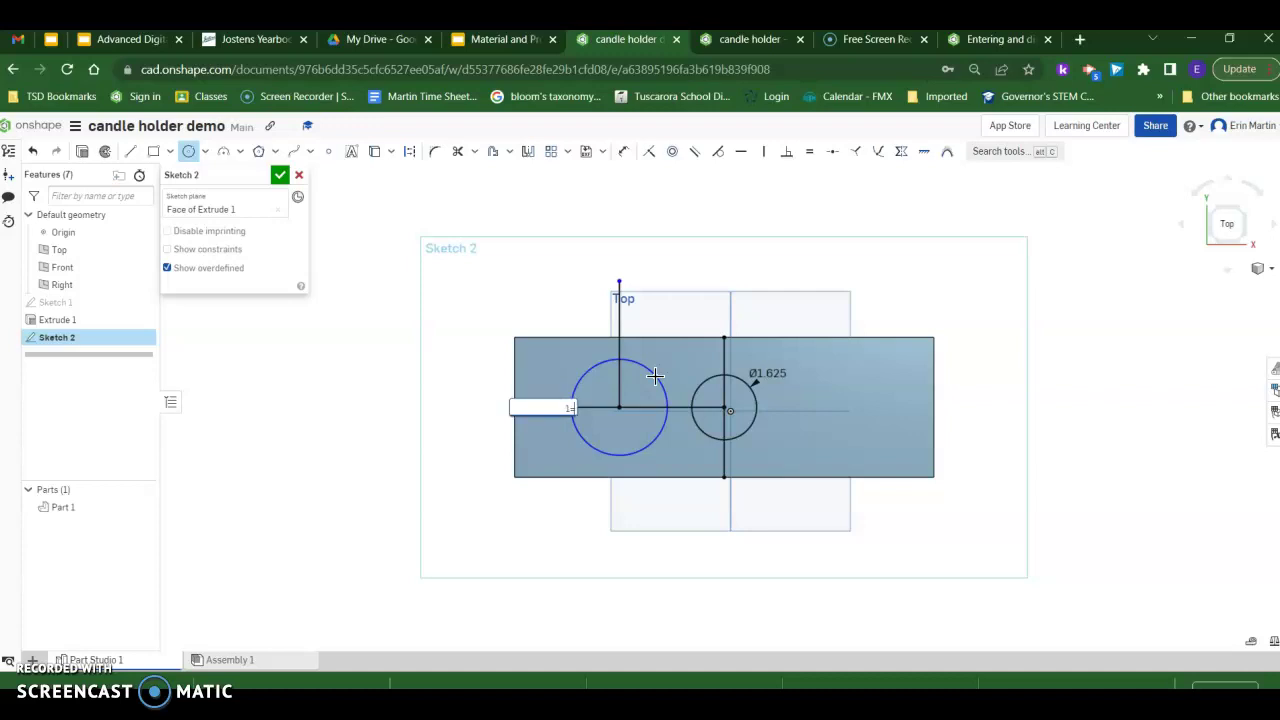
{"action": "type", "text": "=5/8"}
{"action": "key", "text": "BackSpace"}
{"action": "key", "text": "BackSpace"}
{"action": "key", "text": "BackSpace"}
{"action": "key", "text": "BackSpace"}
{"action": "type", "text": "+5/8"}
{"action": "key", "text": "Return"}
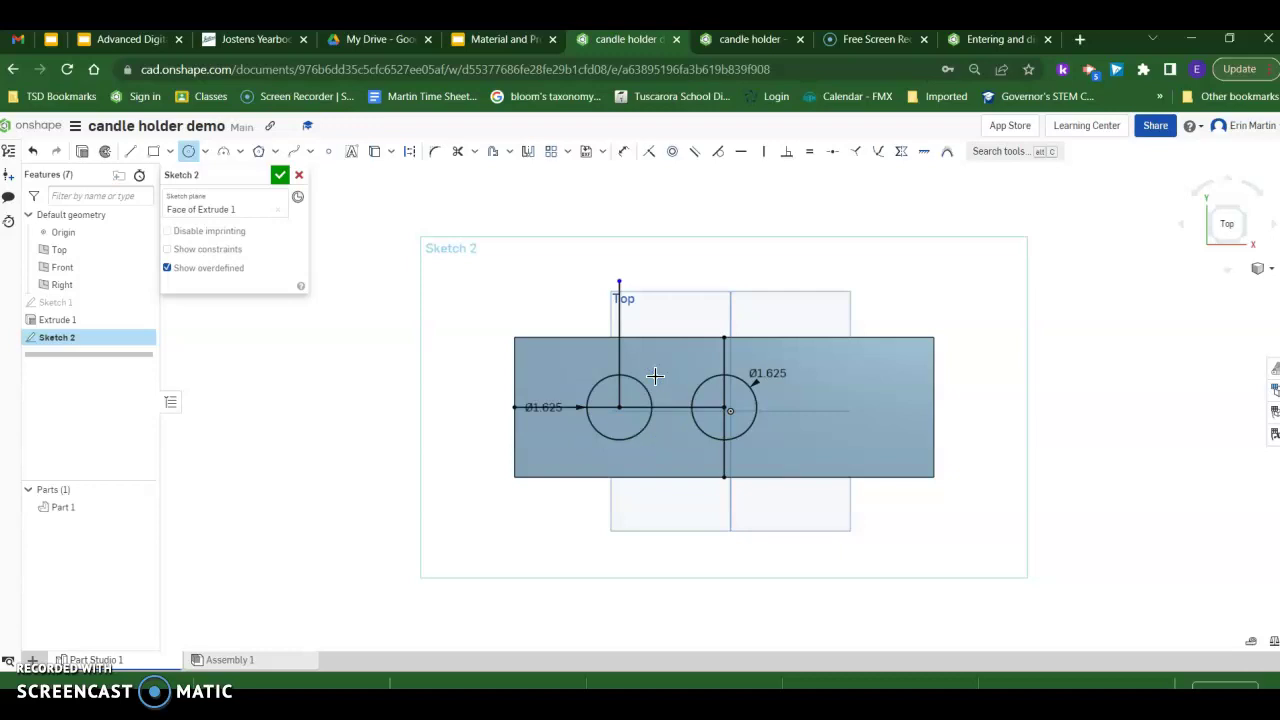
- Dimension the horizontal distance from the block's upper left corner to the vertical line through the left circle
{"action": "left_click", "coordinate": [623, 156]}
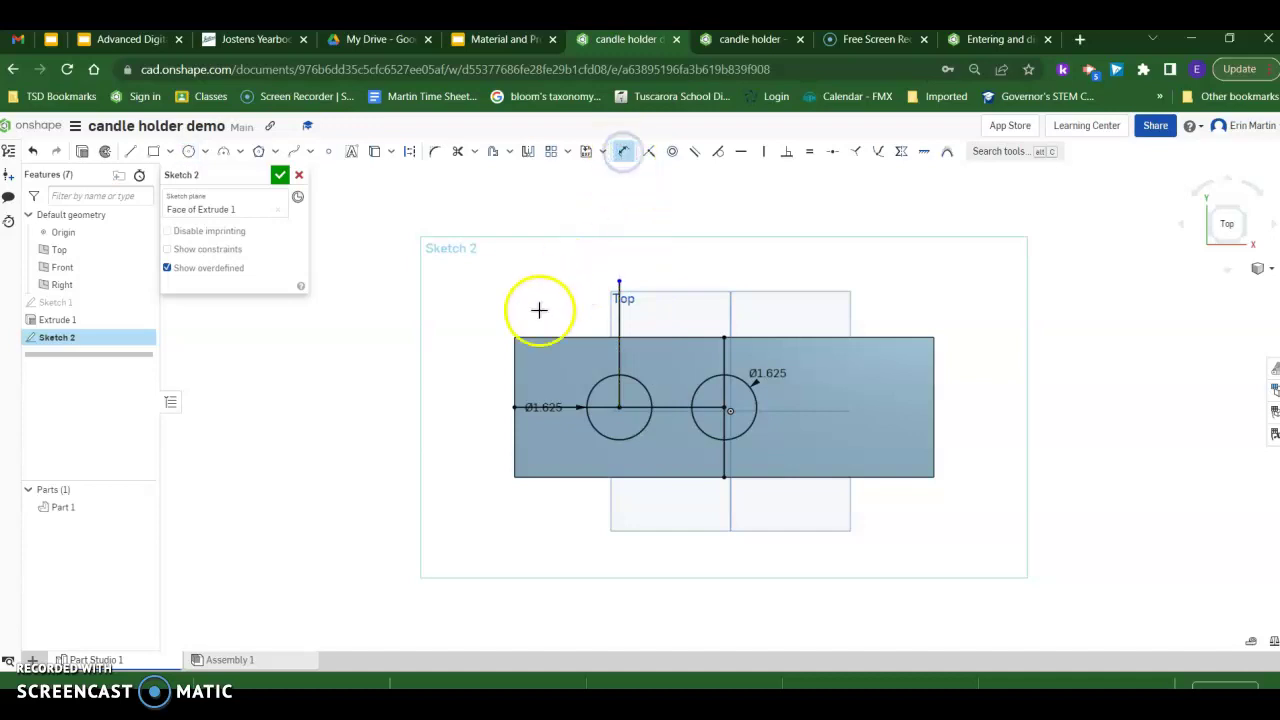
{"action": "left_click", "coordinate": [514, 337]}
{"action": "left_click", "coordinate": [619, 338]}
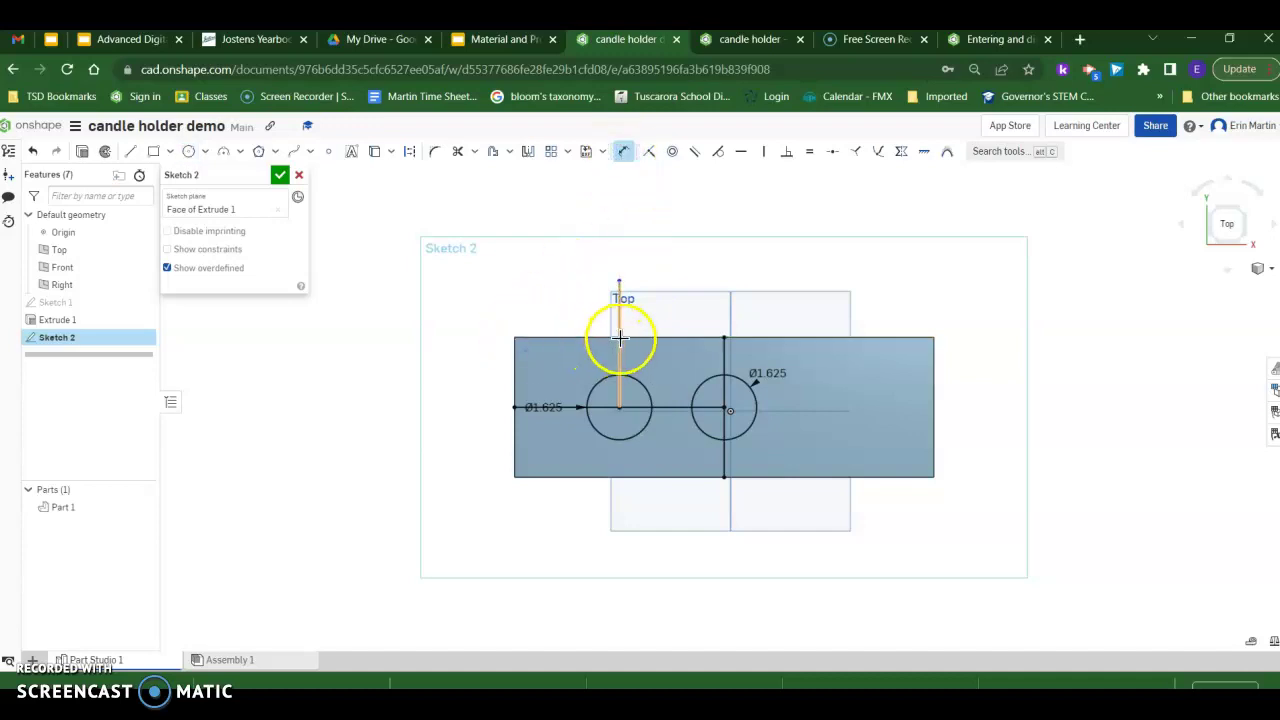
{"action": "left_click", "coordinate": [565, 297]}
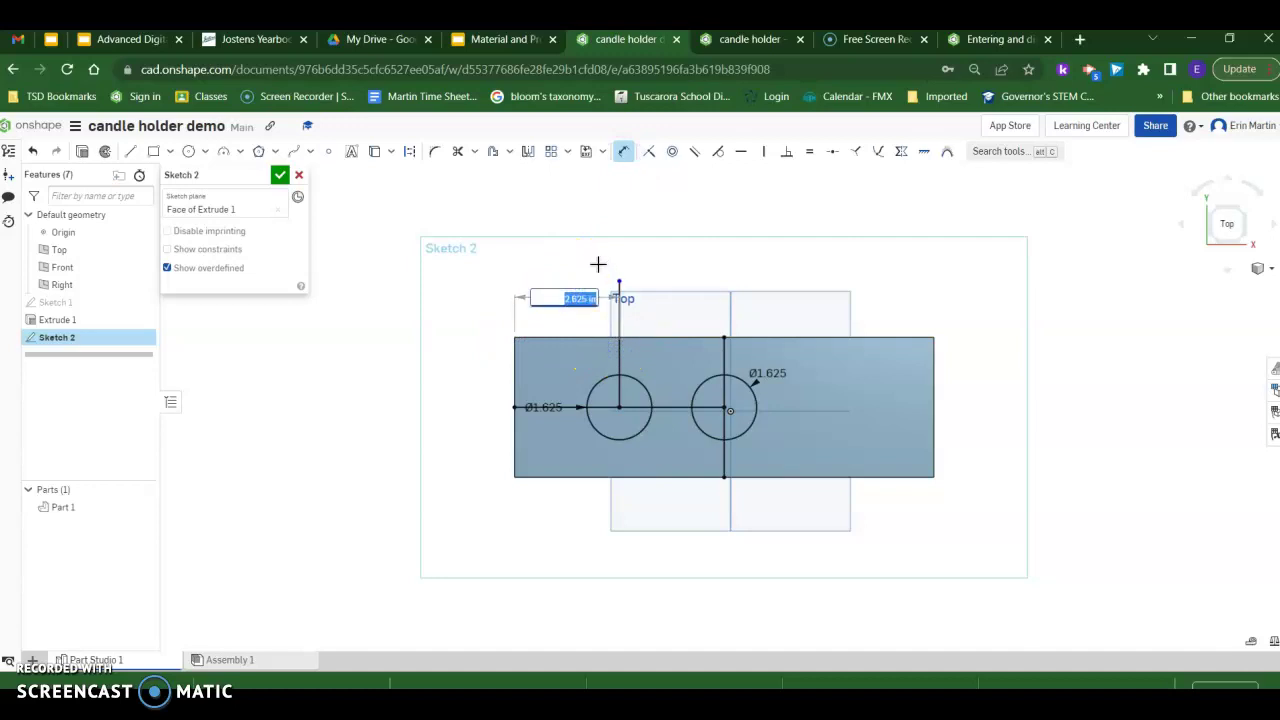
{"action": "key", "text": "Return"}
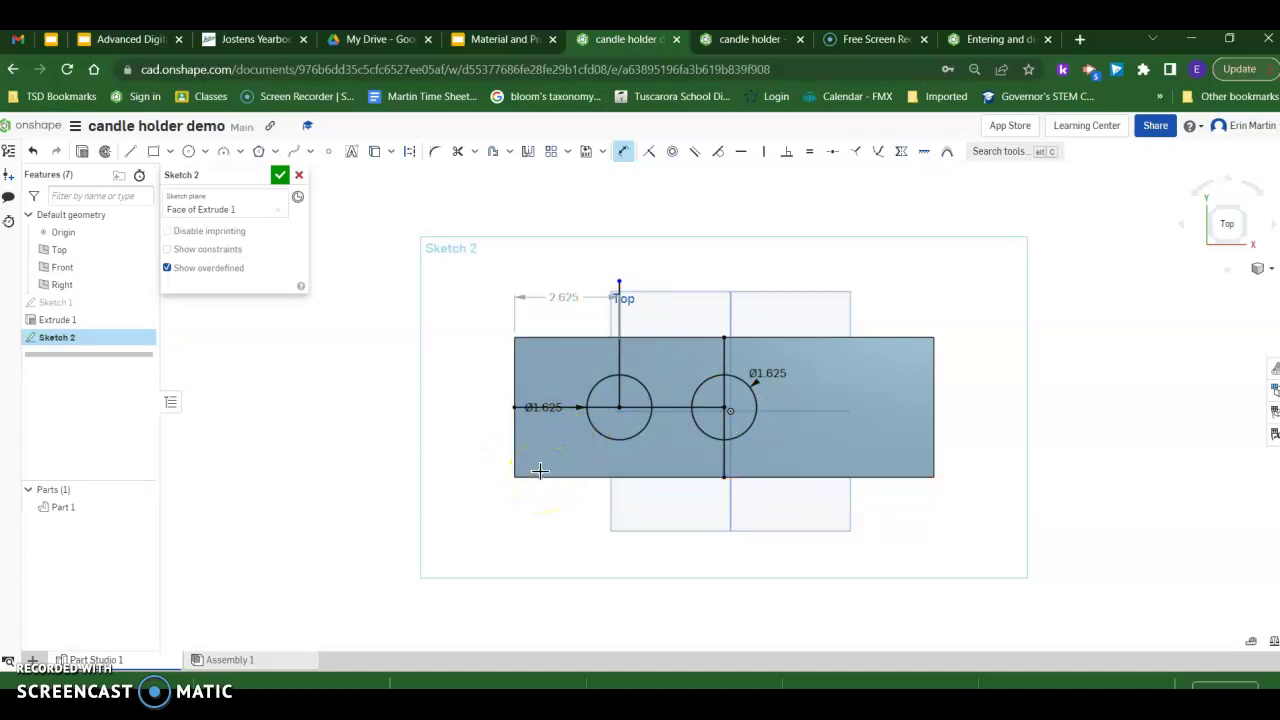
{"action": "left_click_drag", "start_coordinate": [558, 436], "coordinate": [715, 297]}
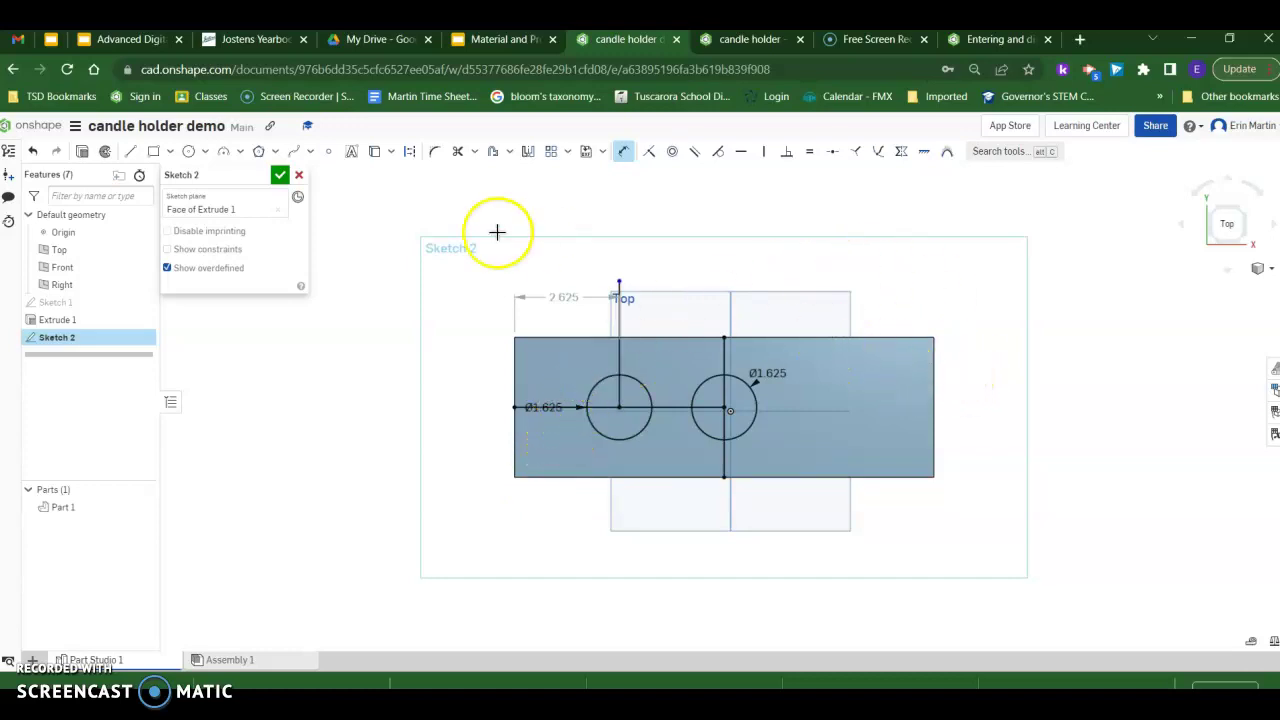
- Draw a horizontal line from the centre circle's middle to the midpoint of the block's right short edge
{"action": "left_click", "coordinate": [130, 151]}
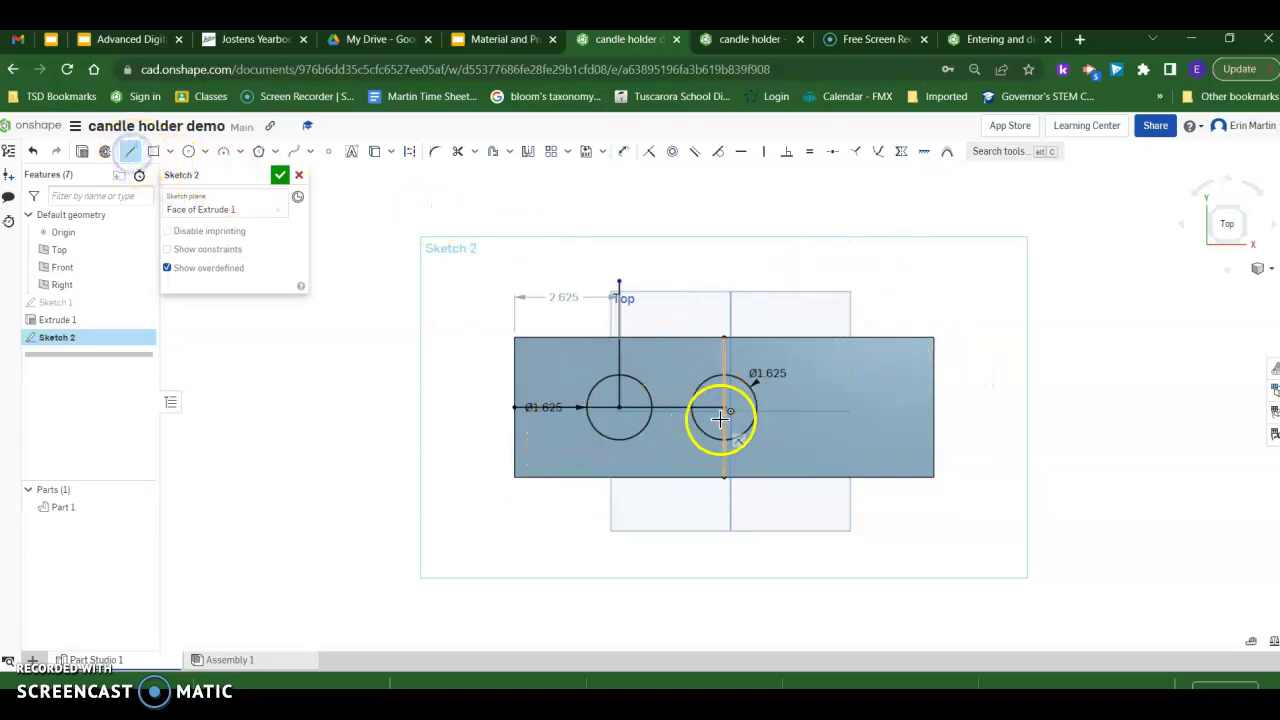
{"action": "left_click_drag", "start_coordinate": [724, 407], "coordinate": [929, 408]}
{"action": "key", "text": "Escape"}
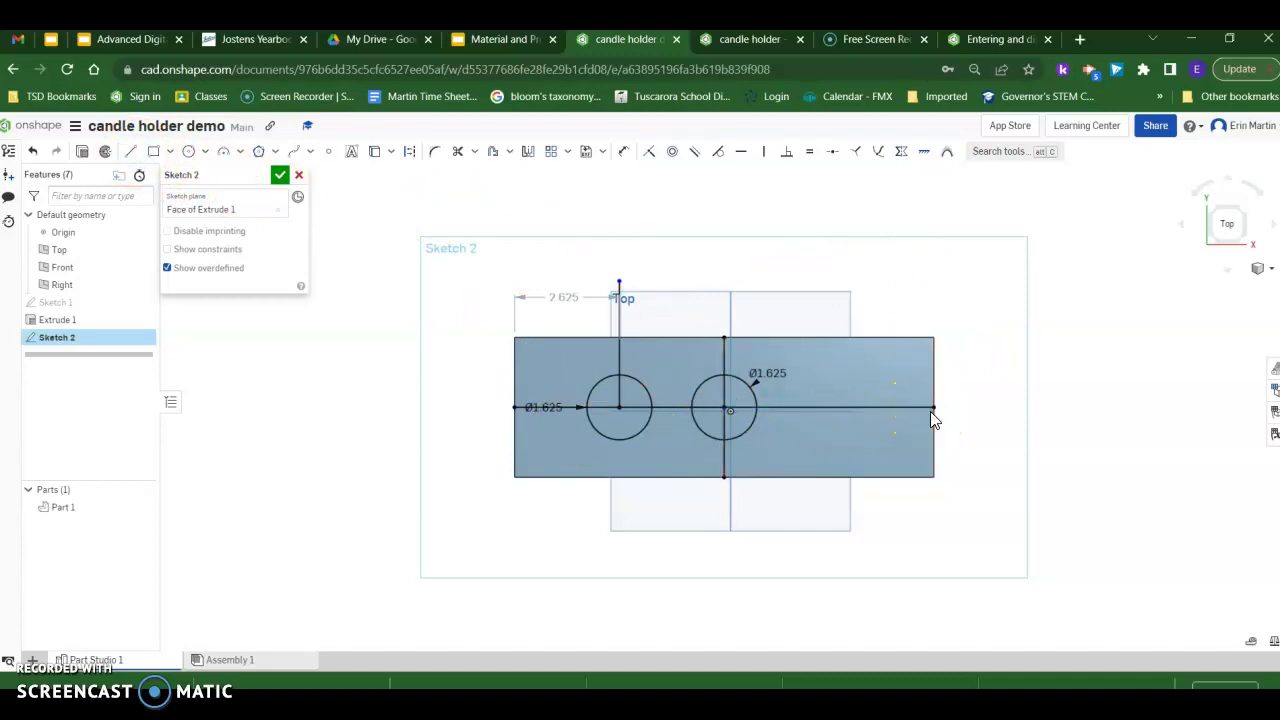
- Sketch a circle 1.625 in in diameter centred on the right horizontal line's midpoint, and finish the sketch
{"action": "left_click", "coordinate": [187, 153]}
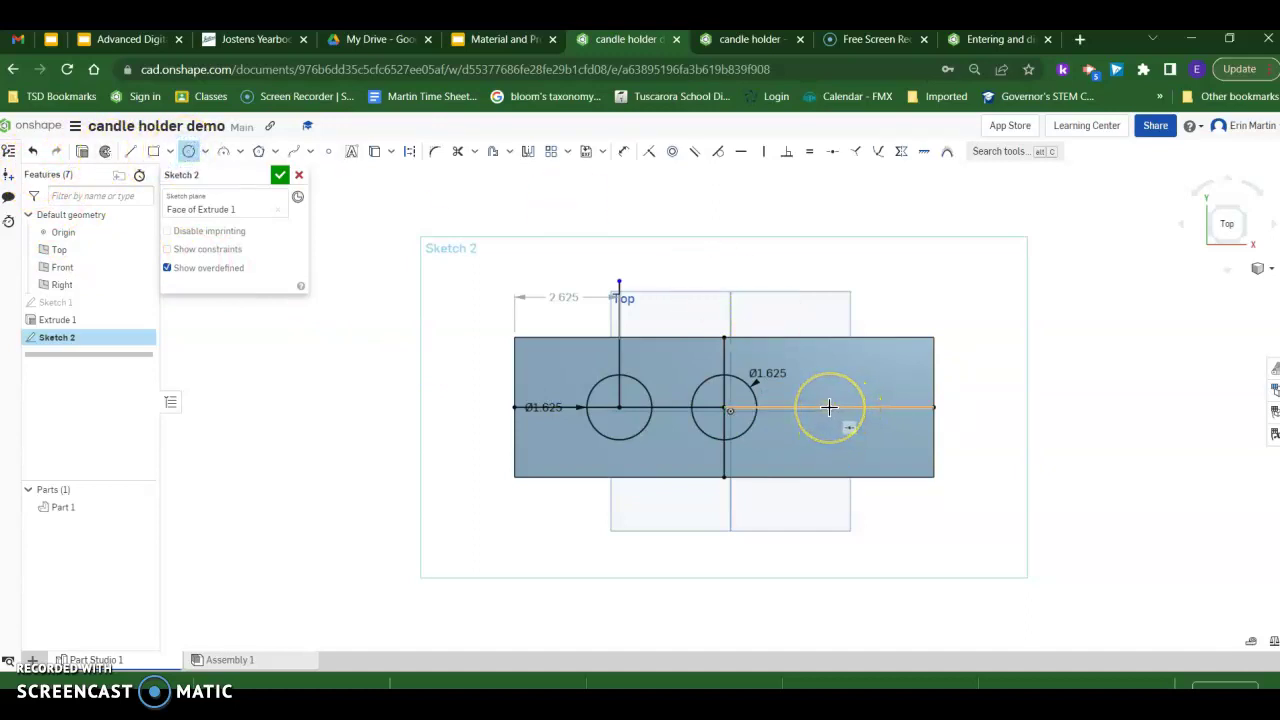
{"action": "left_click_drag", "start_coordinate": [828, 407], "coordinate": [838, 368]}
{"action": "type", "text": "18"}
{"action": "type", "text": "25"}
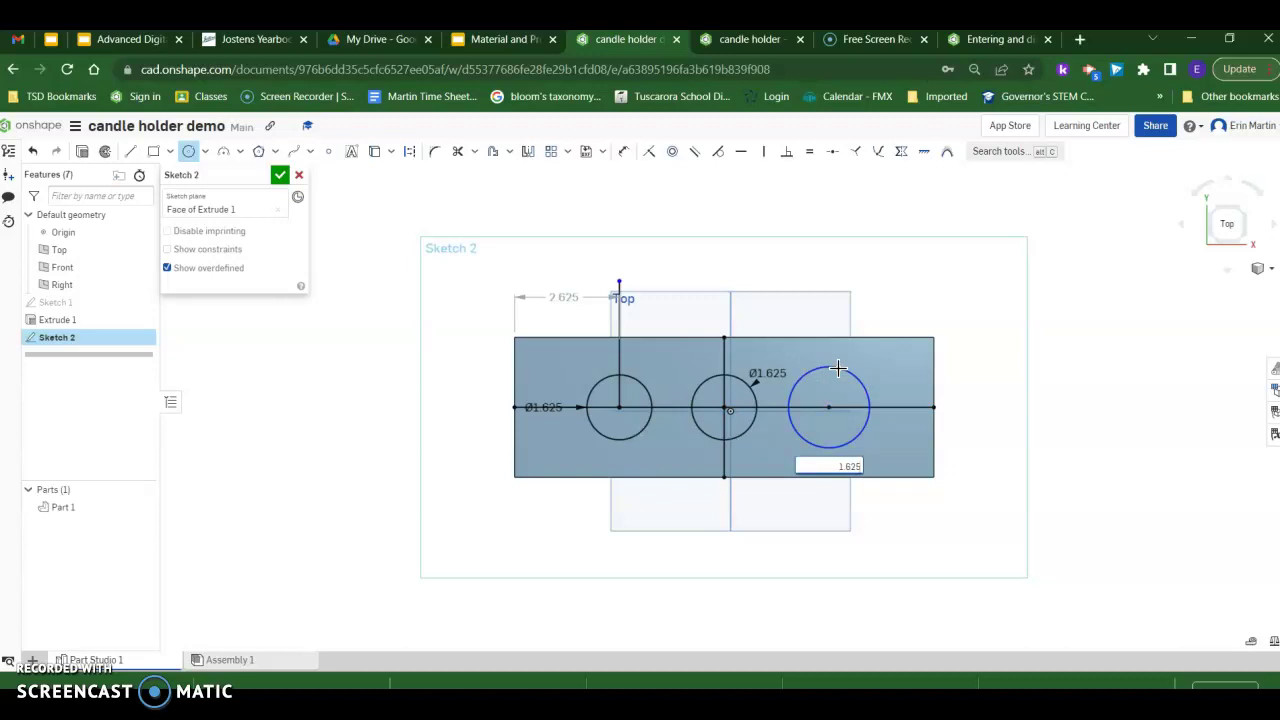
{"action": "key", "text": "Return"}
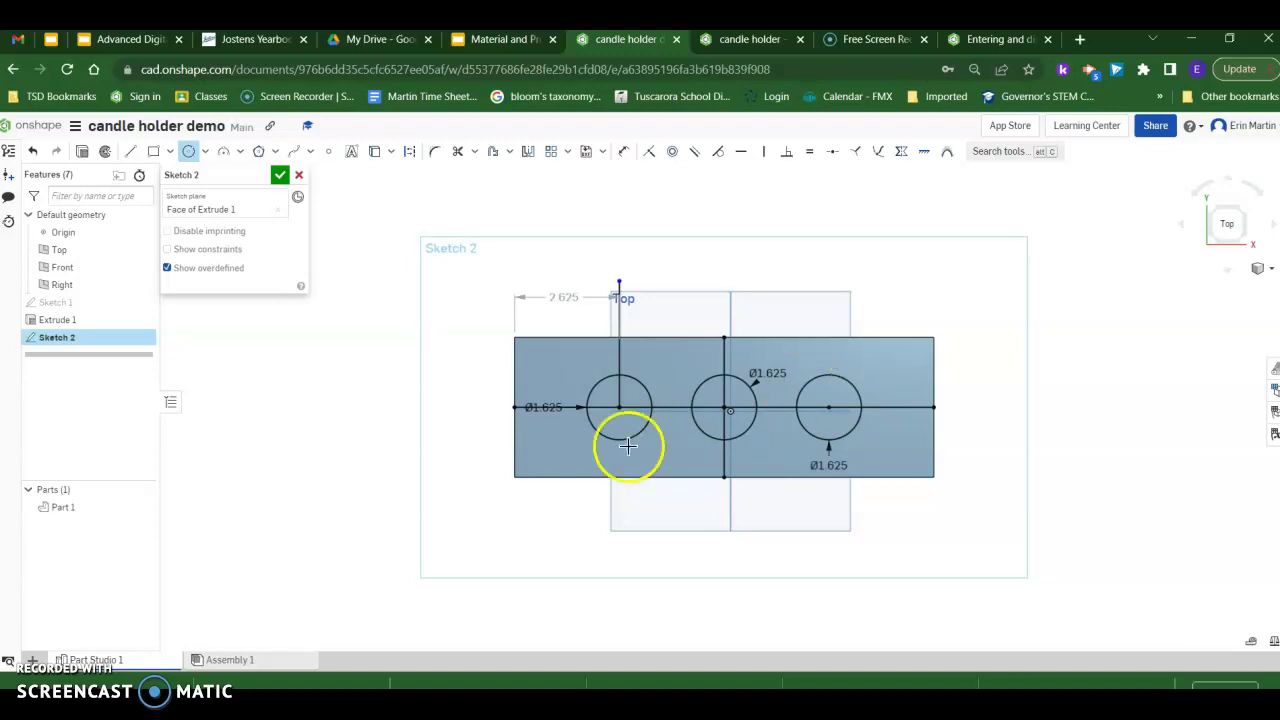
{"action": "left_click", "coordinate": [280, 177]}
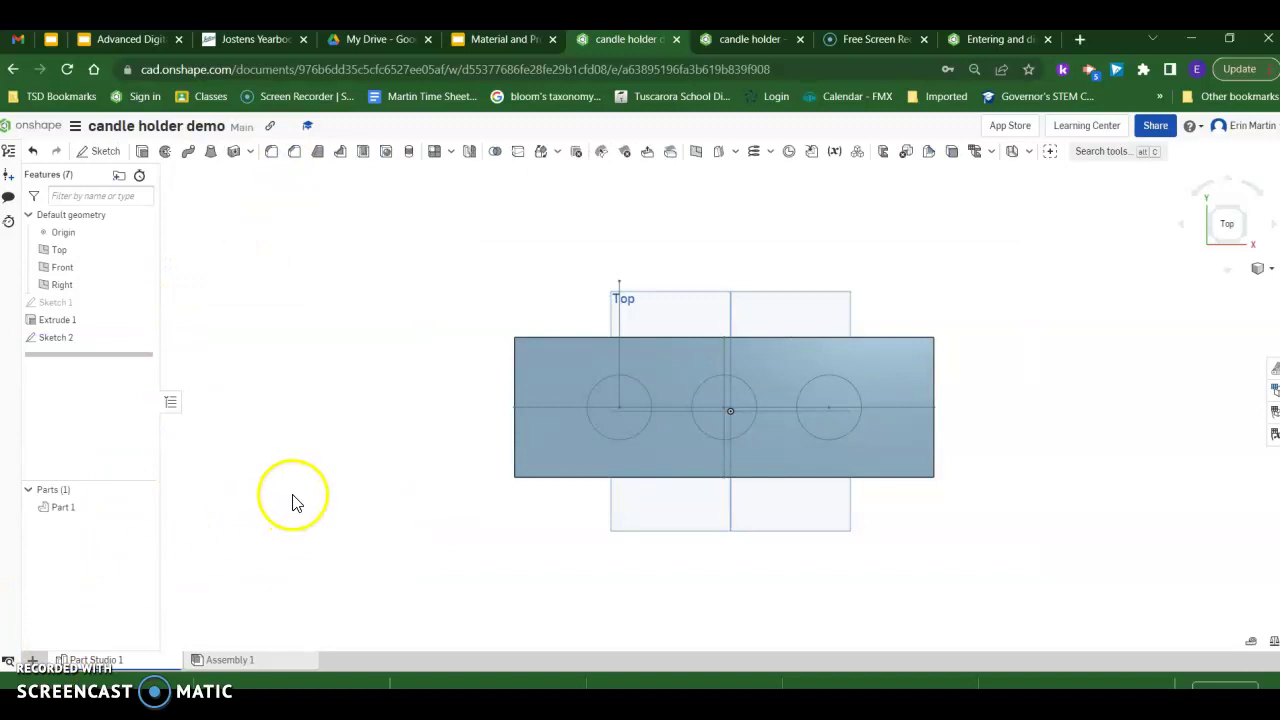
{"action": "left_click", "coordinate": [142, 152]}
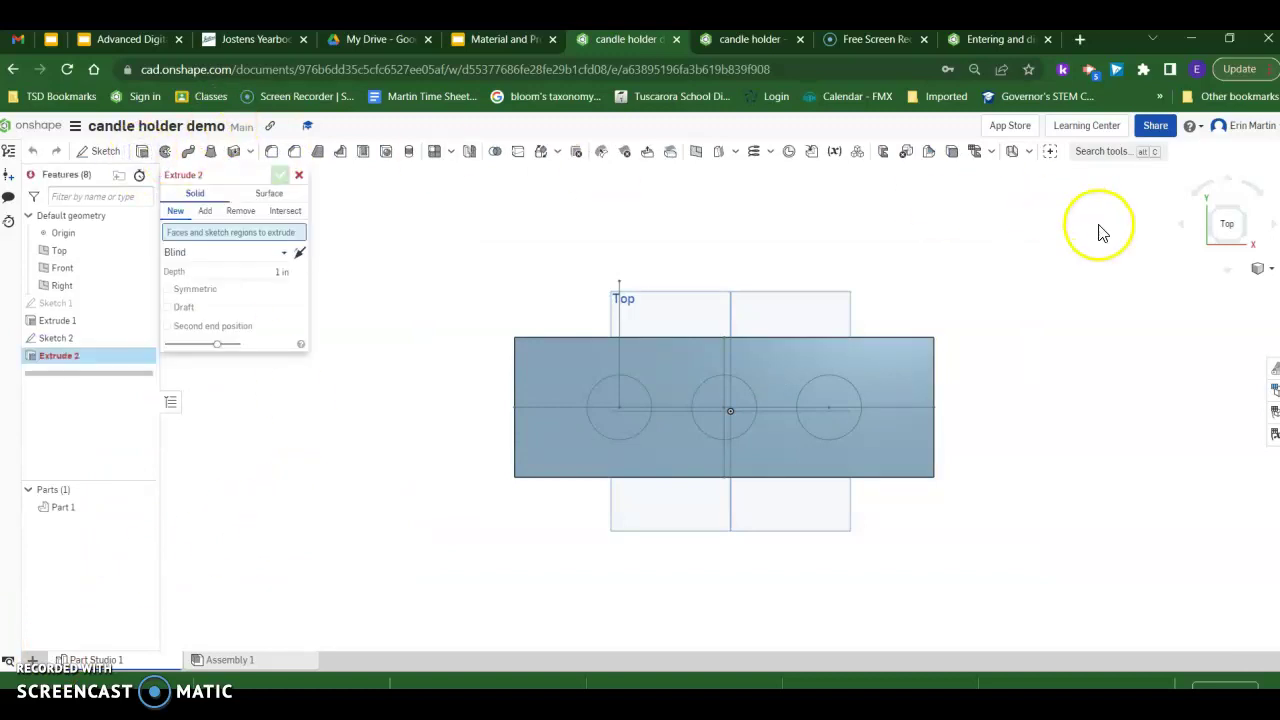
{"action": "left_click", "coordinate": [1262, 269]}
{"action": "left_click", "coordinate": [1240, 286]}
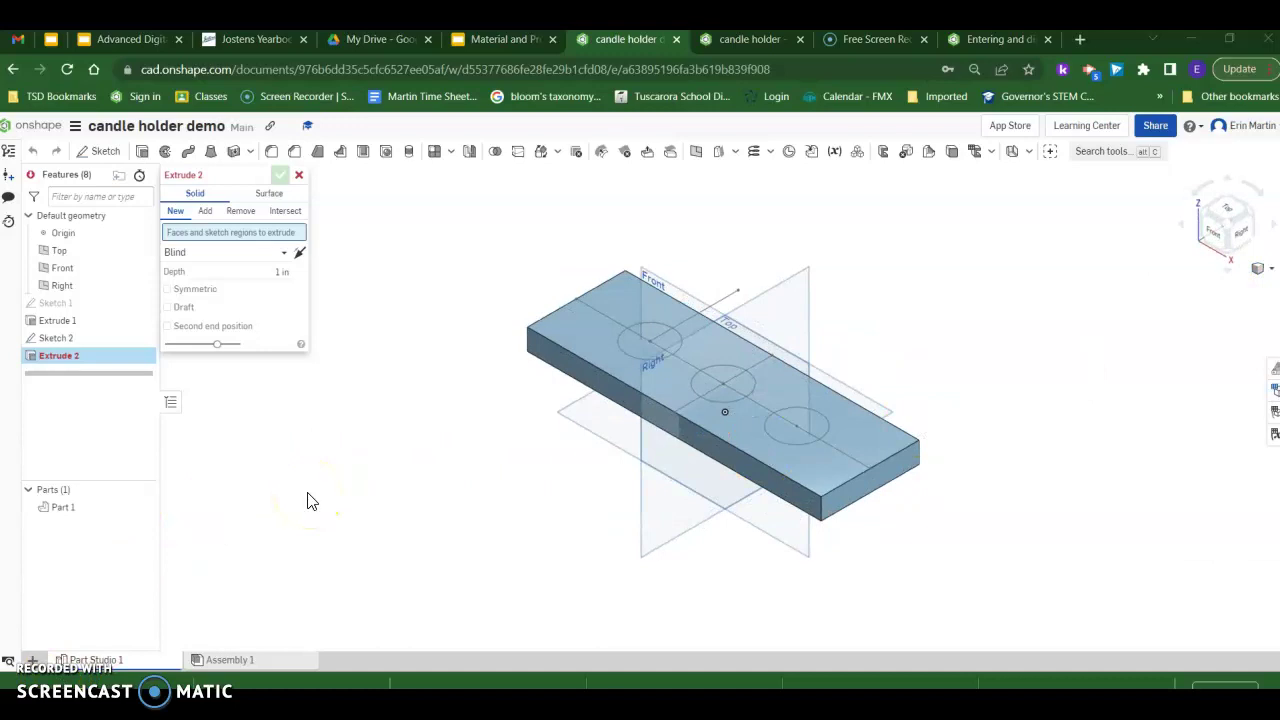
{"action": "left_click", "coordinate": [240, 211]}
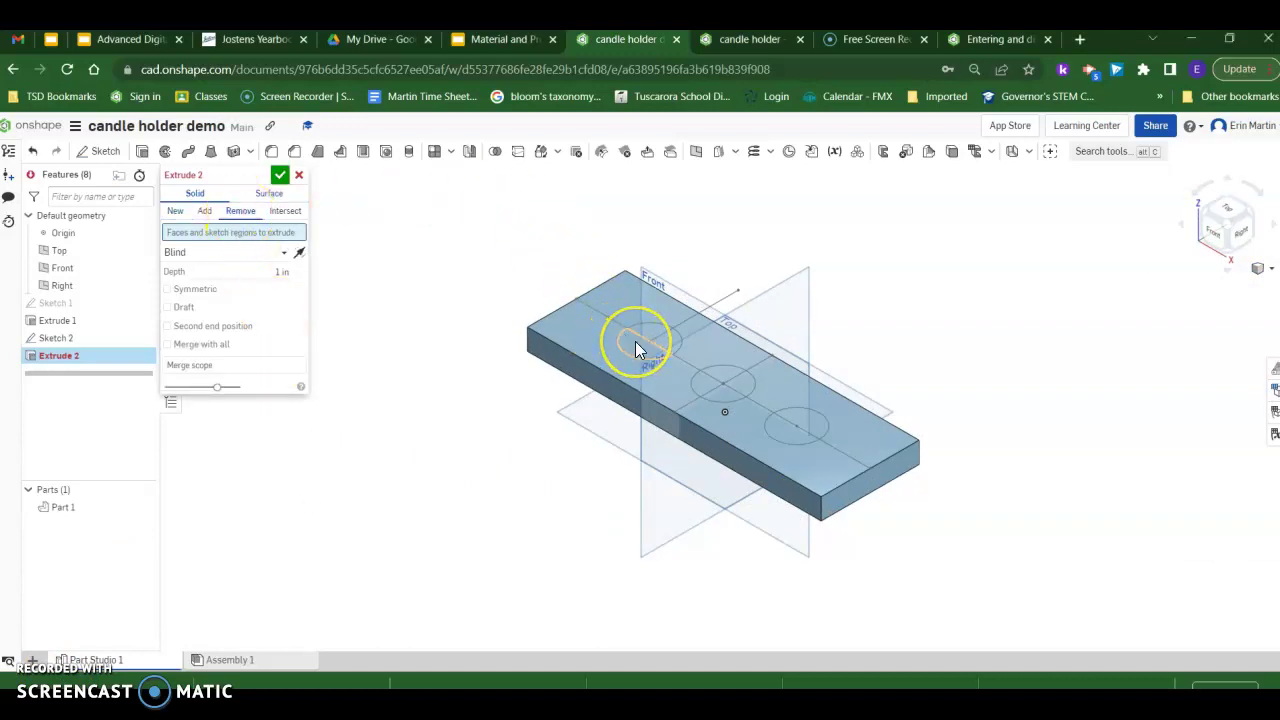
{"action": "left_click", "coordinate": [670, 346]}
{"action": "left_click", "coordinate": [708, 387]}
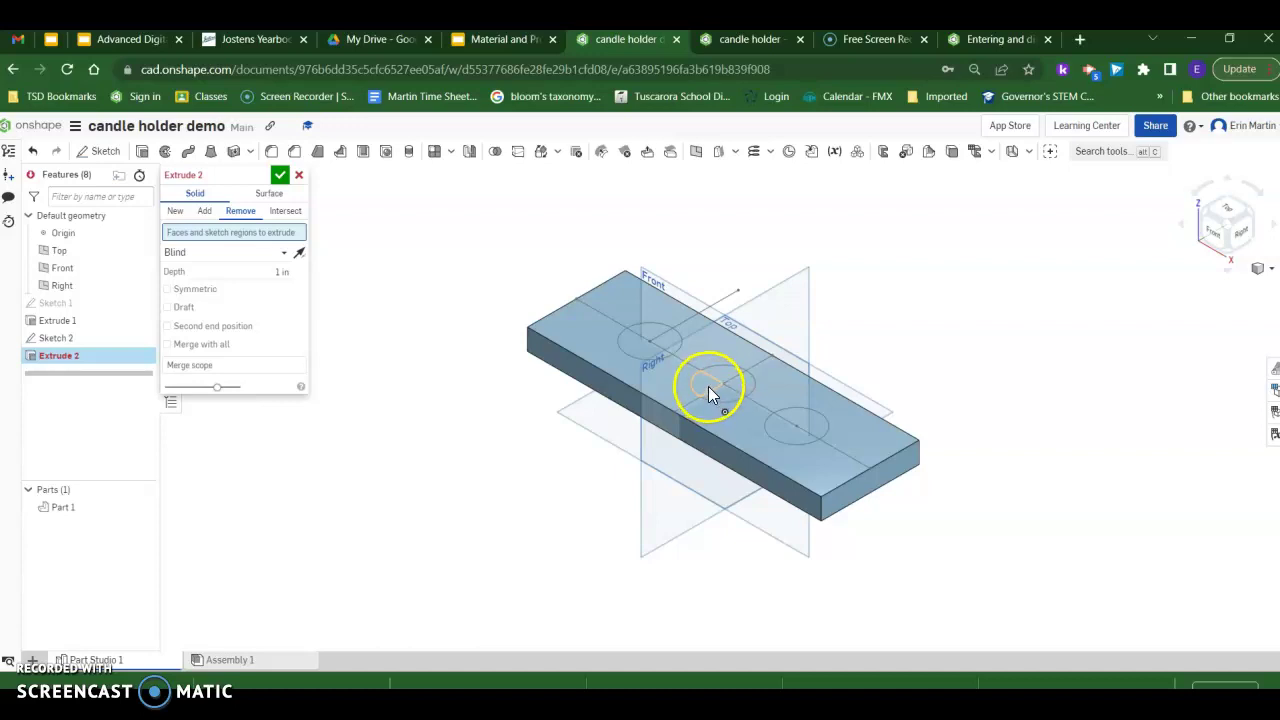
{"action": "left_click", "coordinate": [300, 177]}
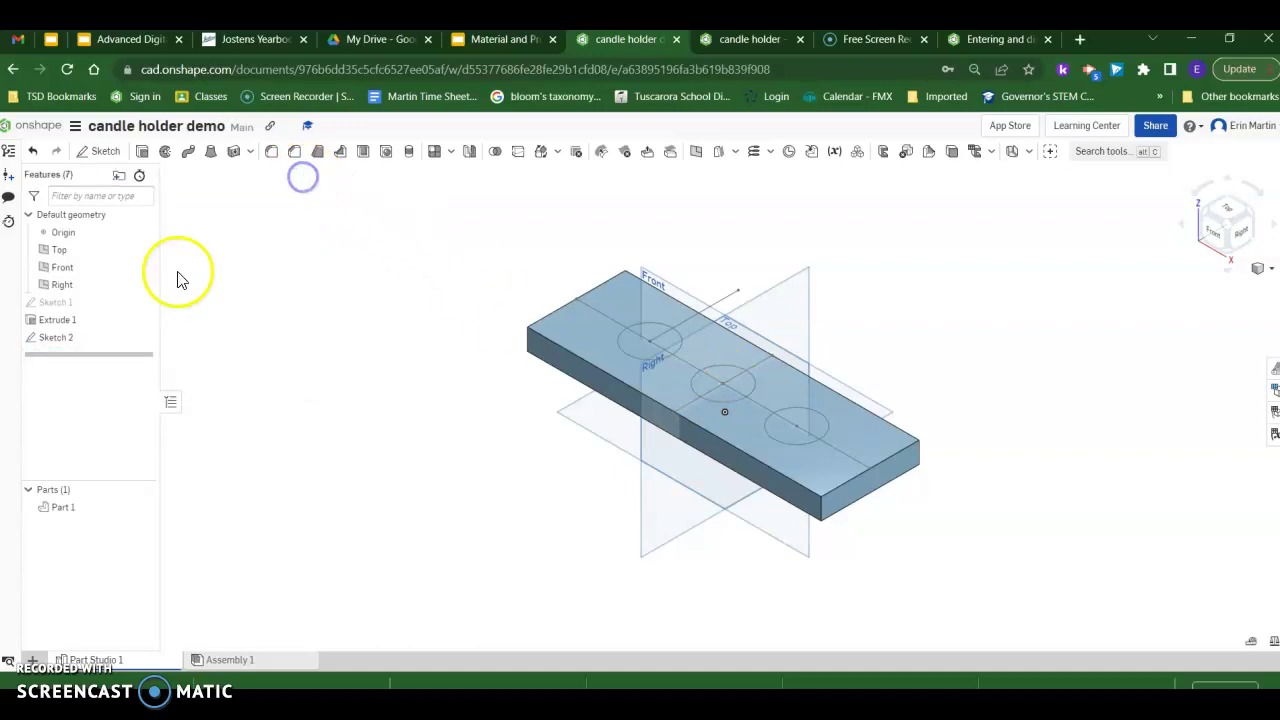
- Edit the hole sketch to delete all the helper lines, keeping only the three circles, and finish the sketch
{"action": "double_click", "coordinate": [85, 337]}
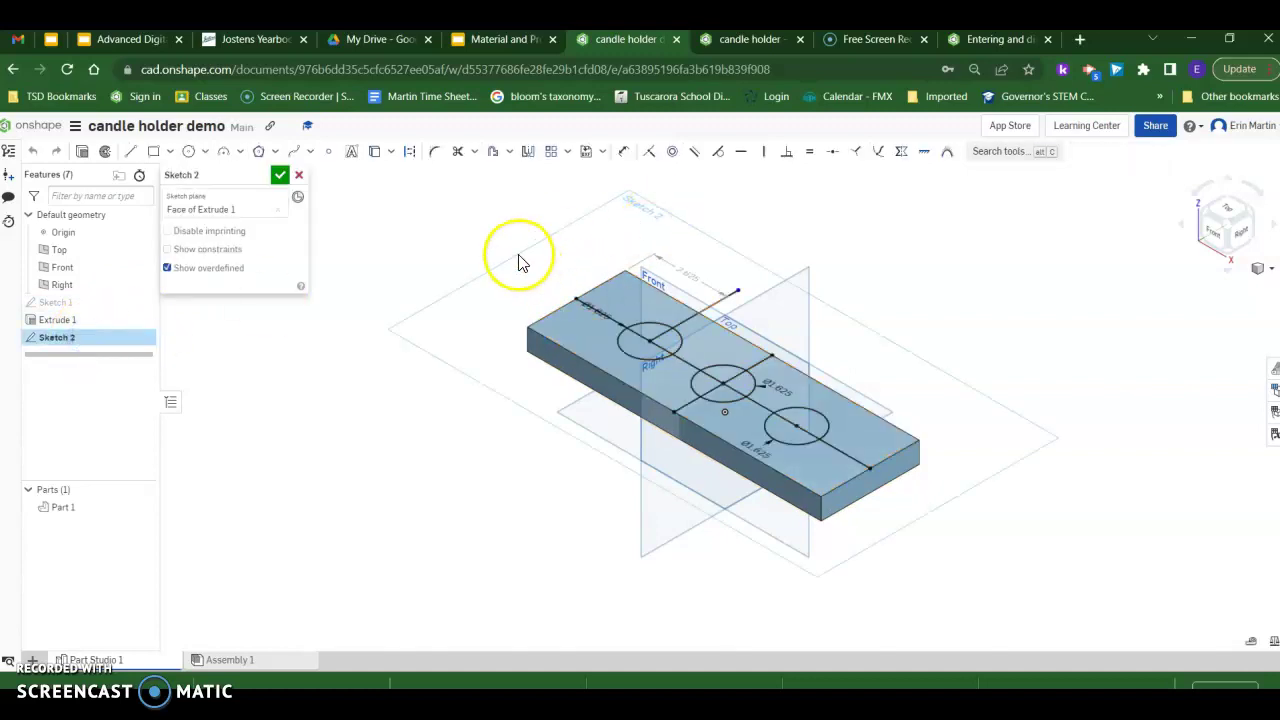
{"action": "left_click", "coordinate": [591, 306]}
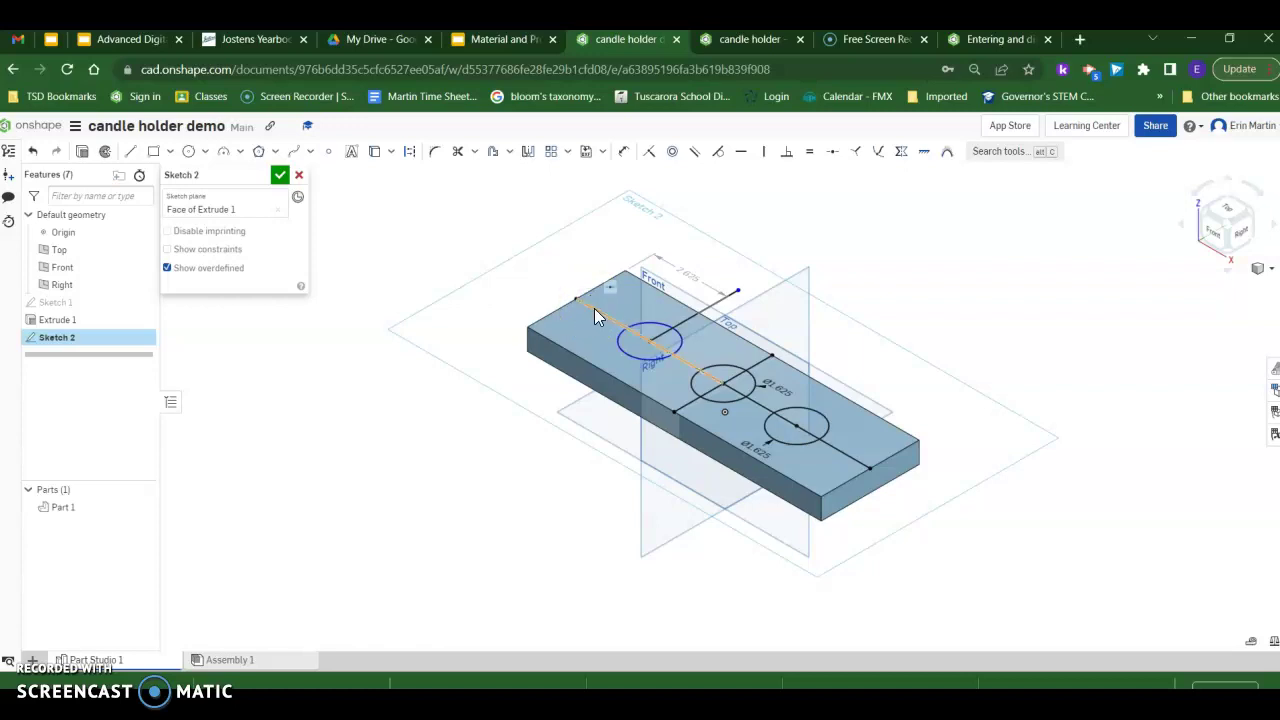
{"action": "mouse_move", "coordinate": [594, 309]}
{"action": "left_mouse_down"}
{"action": "mouse_move", "coordinate": [686, 300]}
{"action": "mouse_move", "coordinate": [750, 396]}
{"action": "left_mouse_up"}
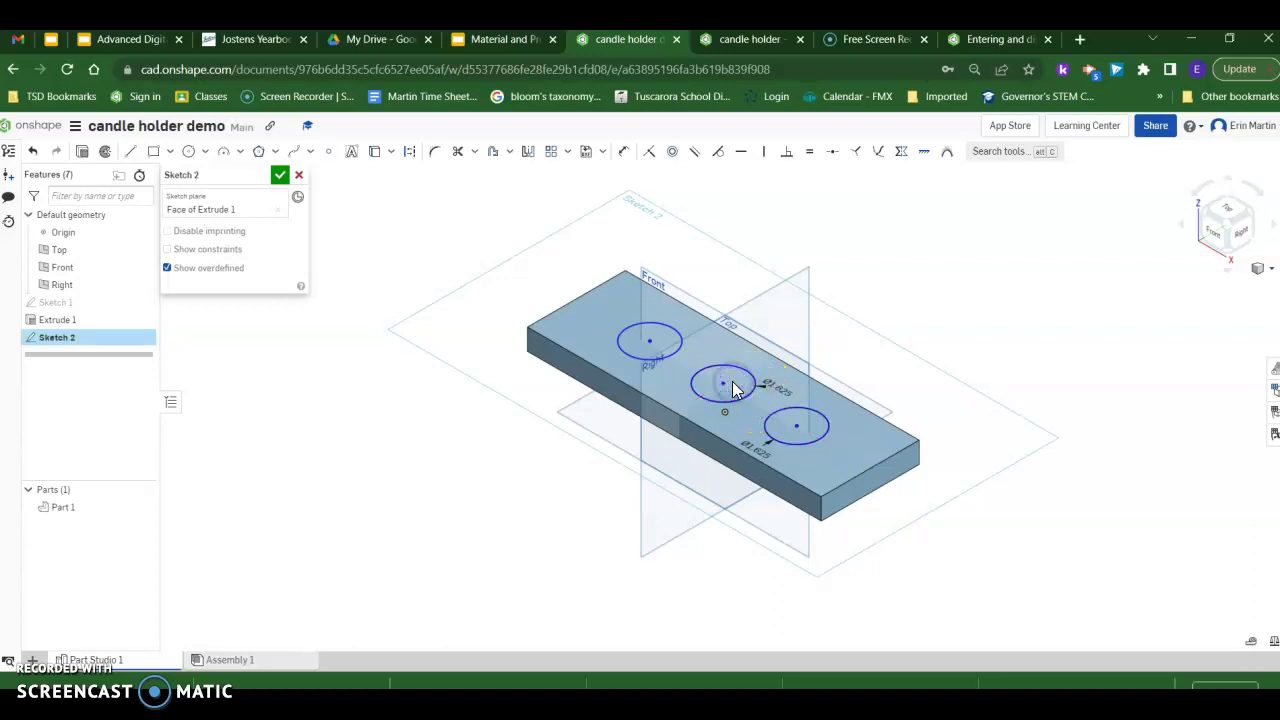
{"action": "left_click", "coordinate": [280, 176]}
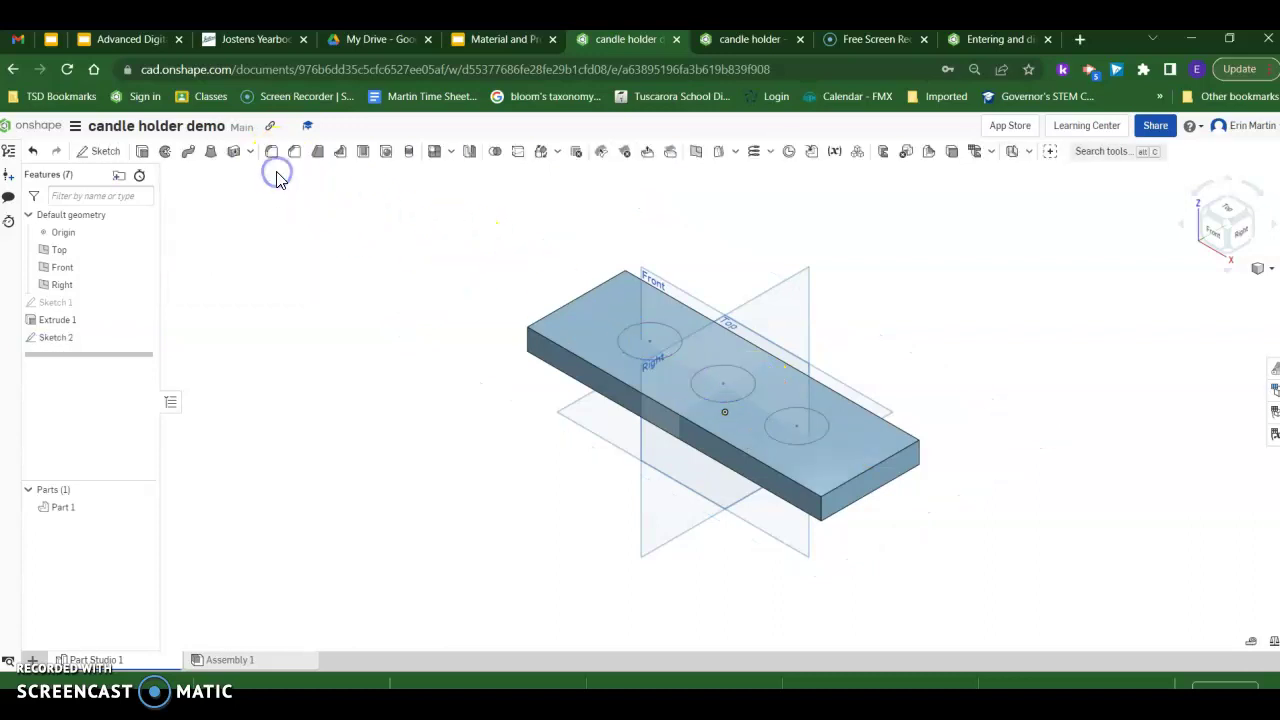
- Extrude the three circles into the block as a Remove cut with a blind depth to form the candle holes
{"action": "left_click", "coordinate": [142, 151]}
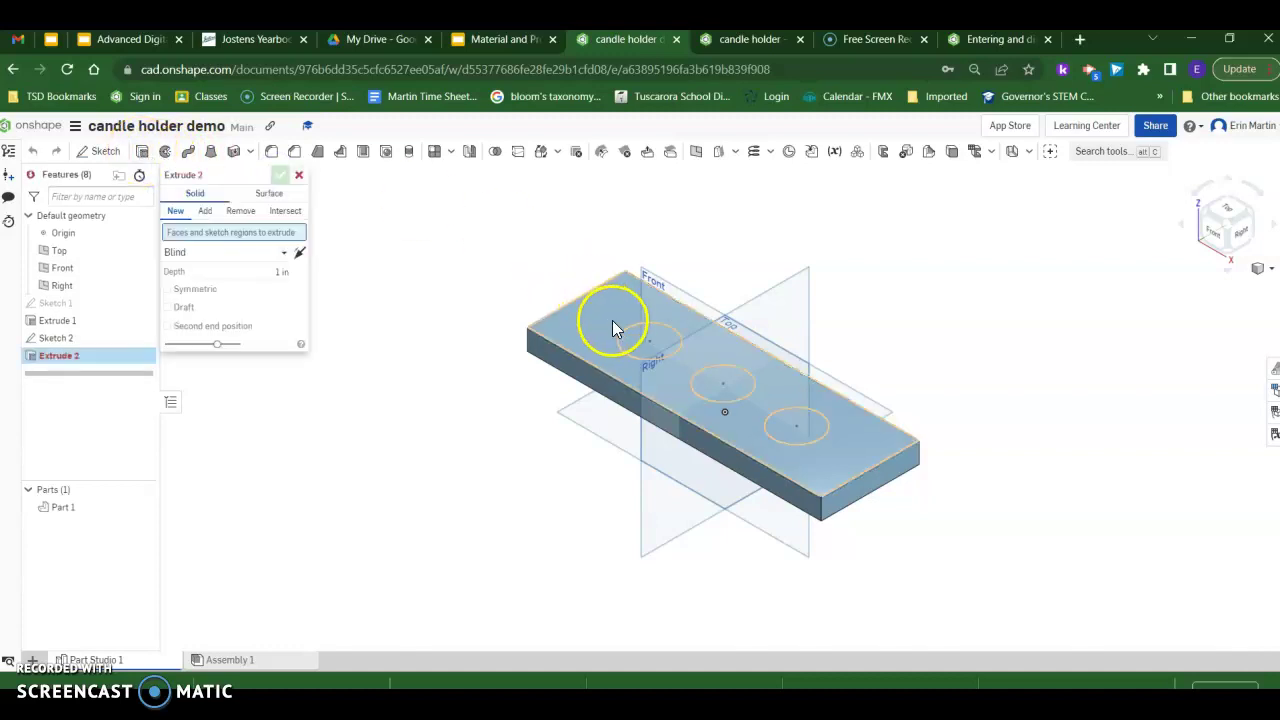
{"action": "left_click", "coordinate": [644, 340]}
{"action": "left_click", "coordinate": [722, 398]}
{"action": "left_click", "coordinate": [797, 438]}
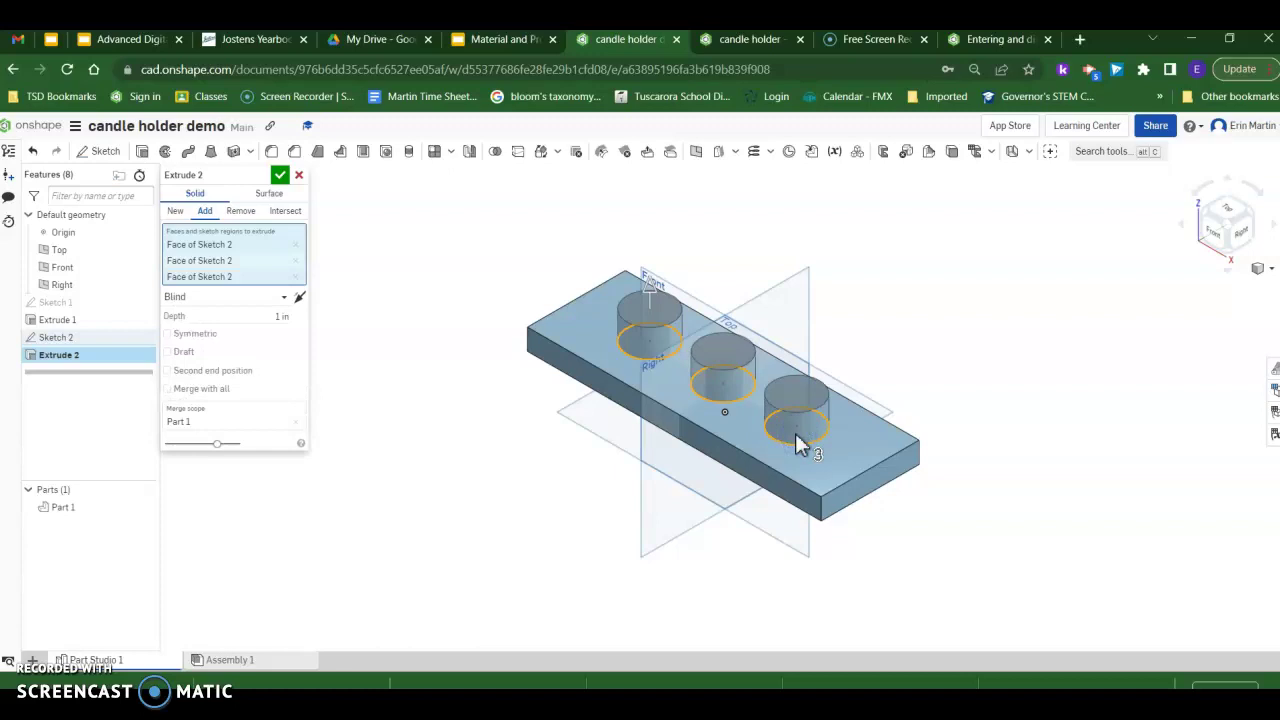
{"action": "left_click", "coordinate": [245, 214]}
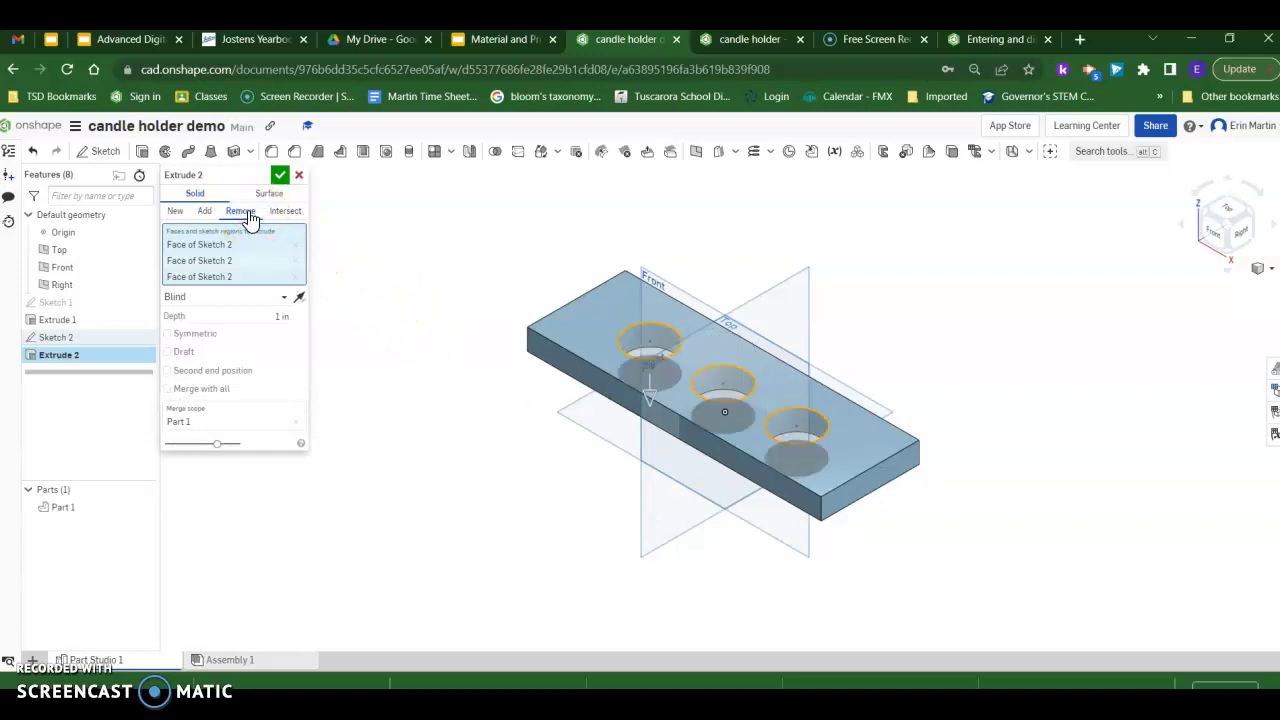
{"action": "left_click", "coordinate": [257, 314]}
{"action": "key", "text": "BackSpace"}
{"action": "left_click", "coordinate": [280, 176]}
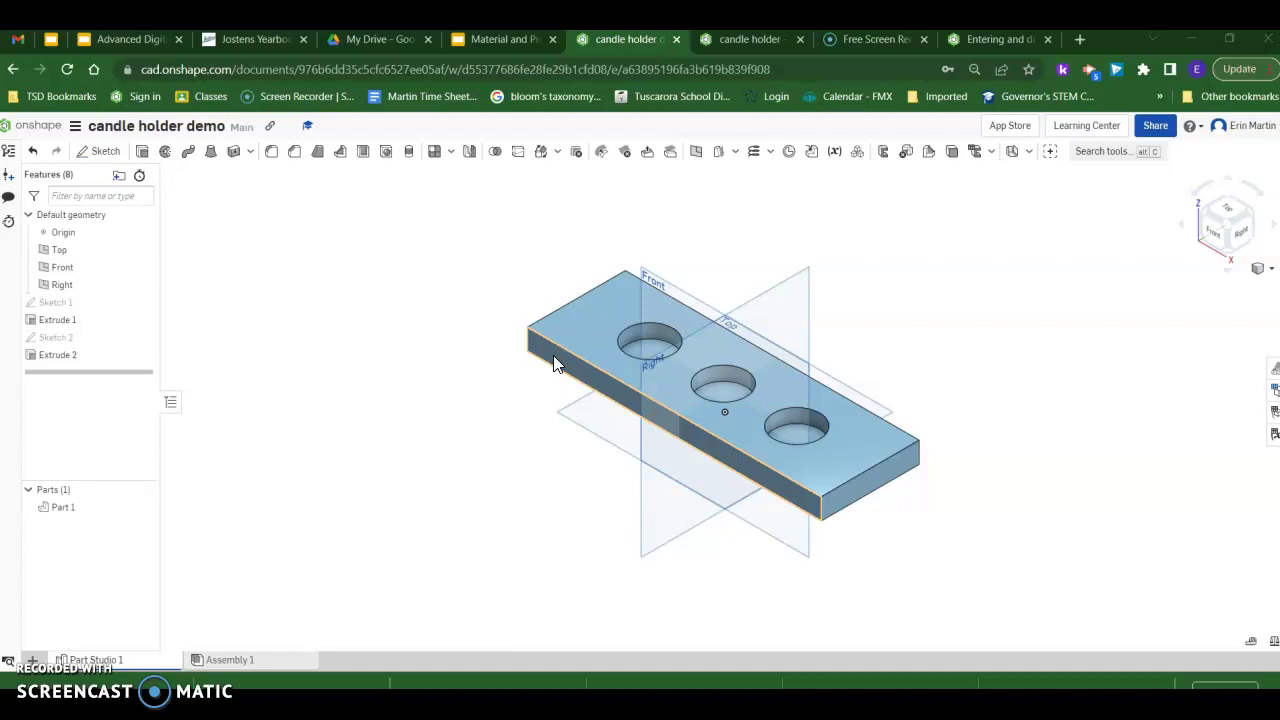
- On a new sketch on the front long face, draw a diagonal from the left edge's midpoint to the bottom edge, about 0.36 in from the corner
{"action": "right_click", "coordinate": [557, 364]}
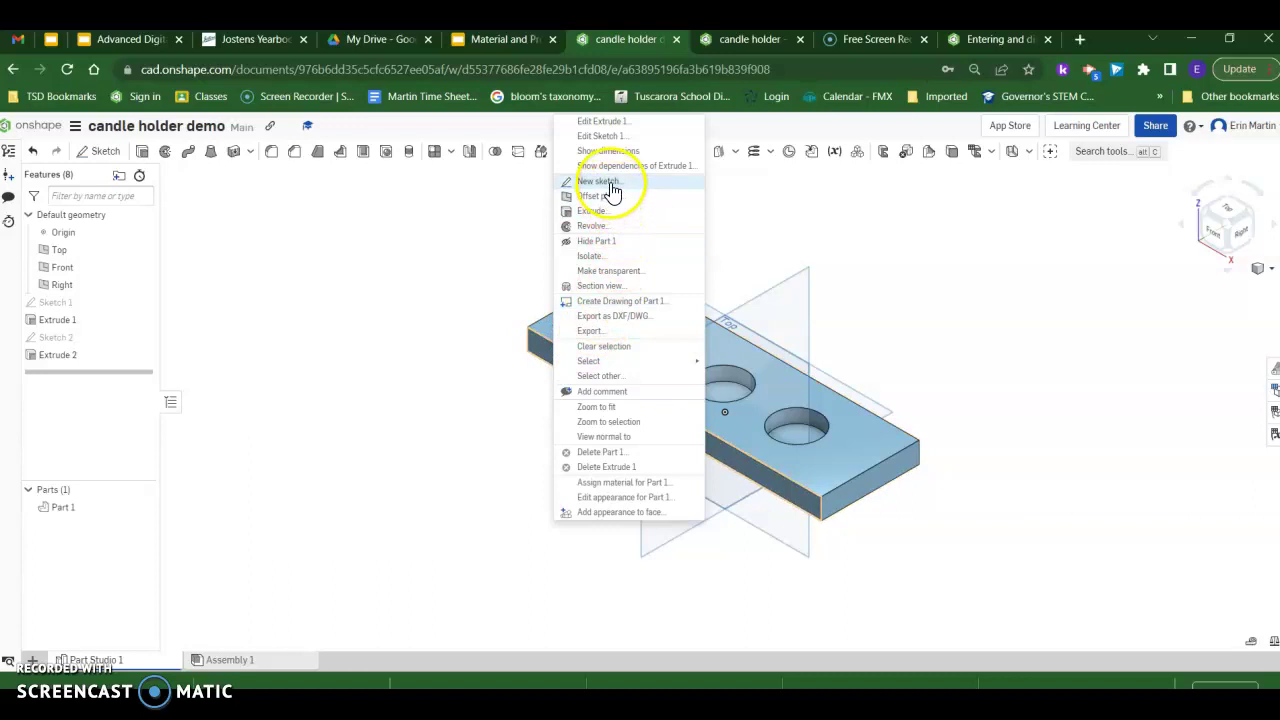
{"action": "left_click", "coordinate": [600, 182]}
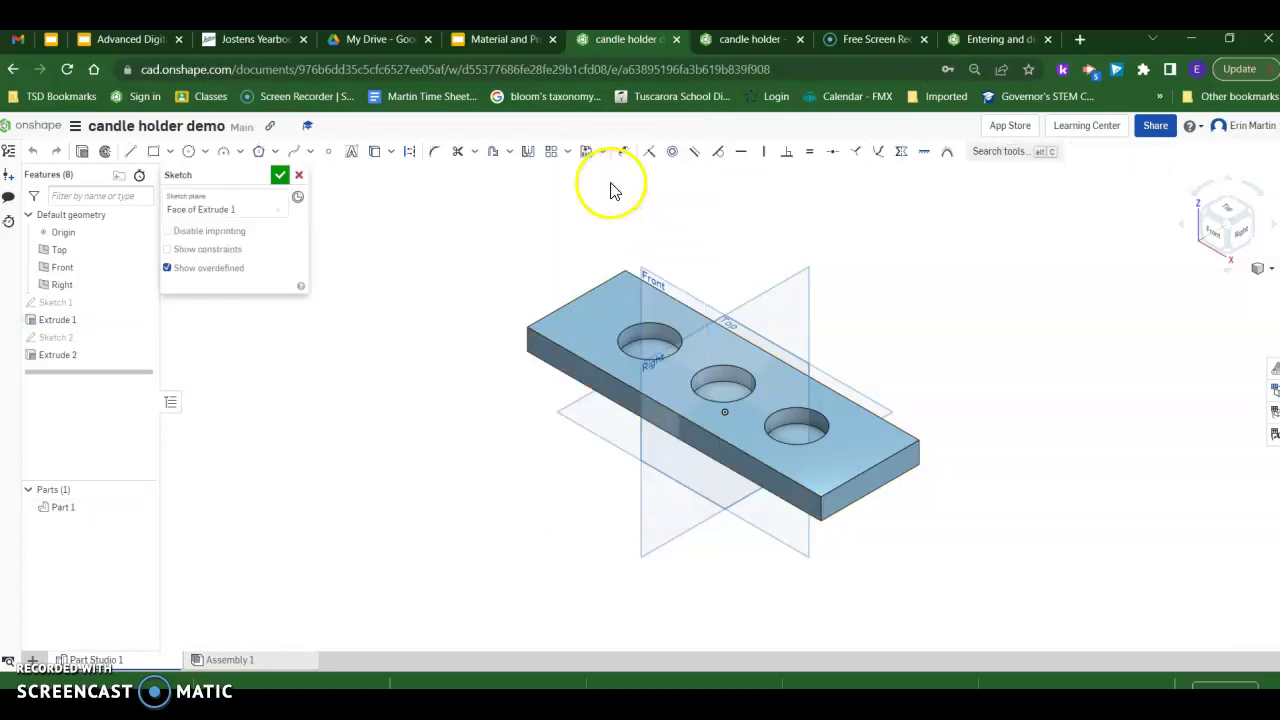
{"action": "right_click", "coordinate": [475, 301]}
{"action": "left_click", "coordinate": [517, 411]}
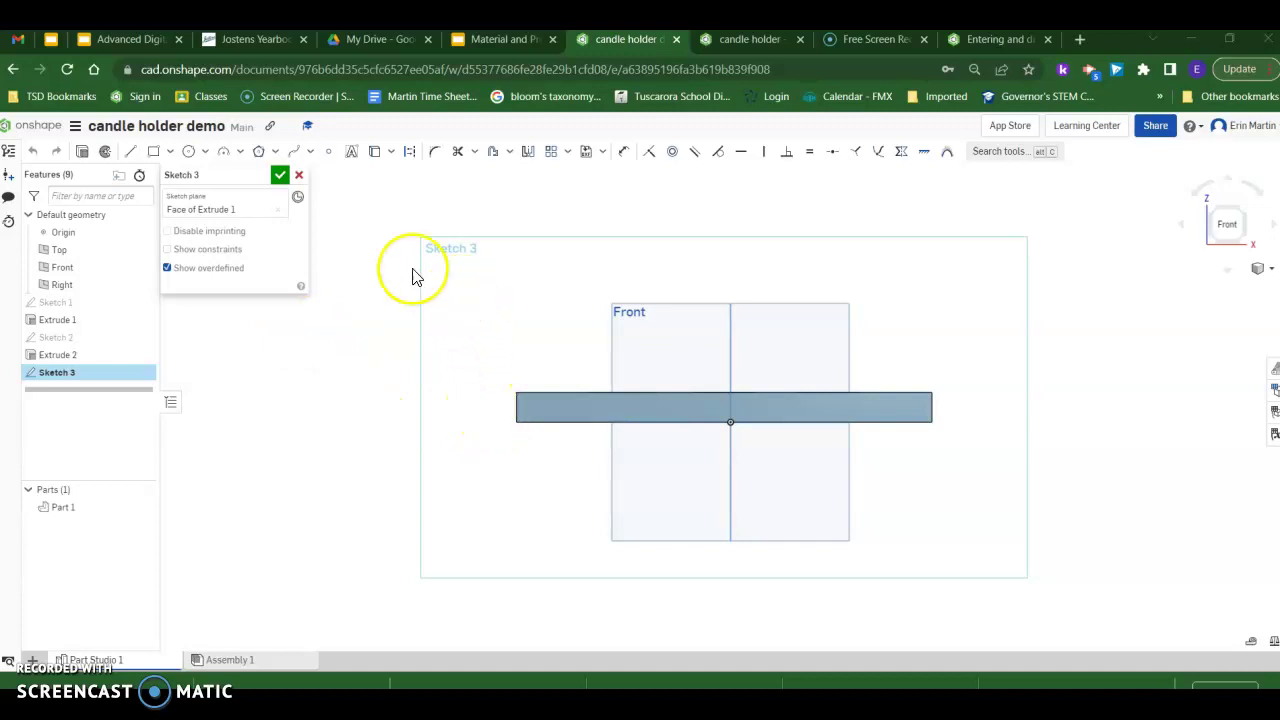
{"action": "left_click", "coordinate": [131, 152]}
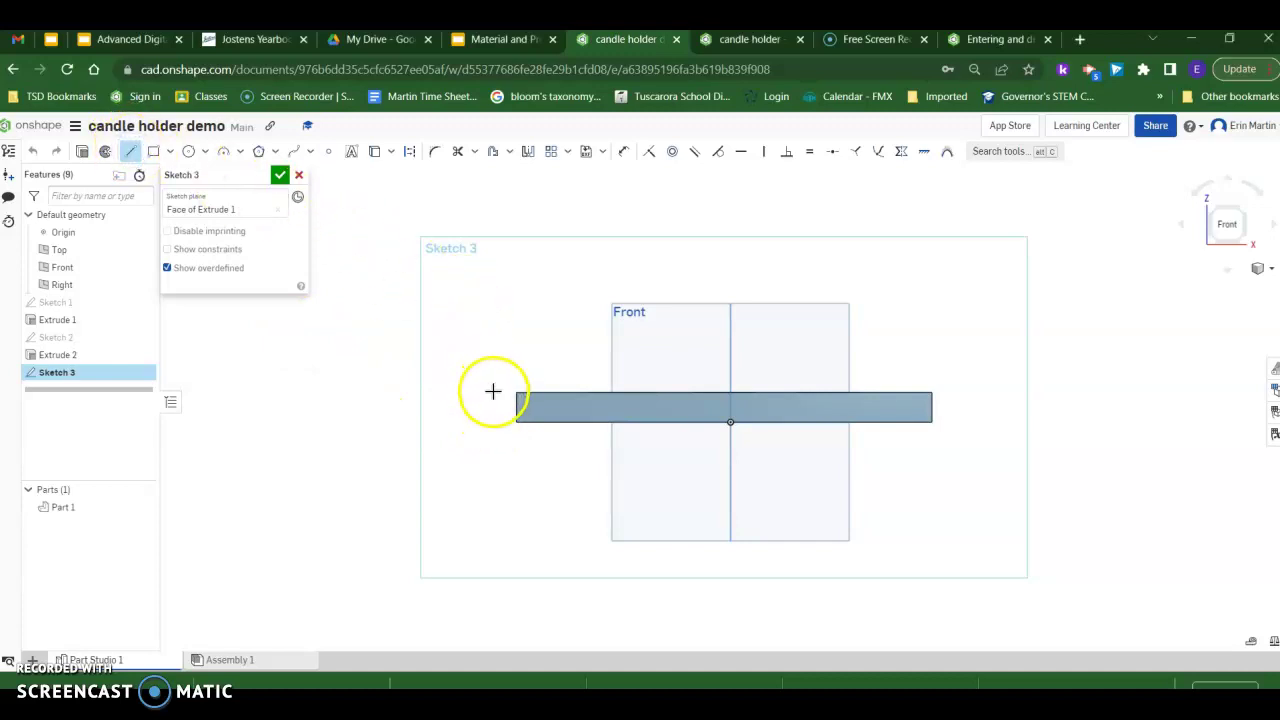
{"action": "scroll", "coordinate": [516, 409], "scroll_direction": "up", "scroll_amount": 5}
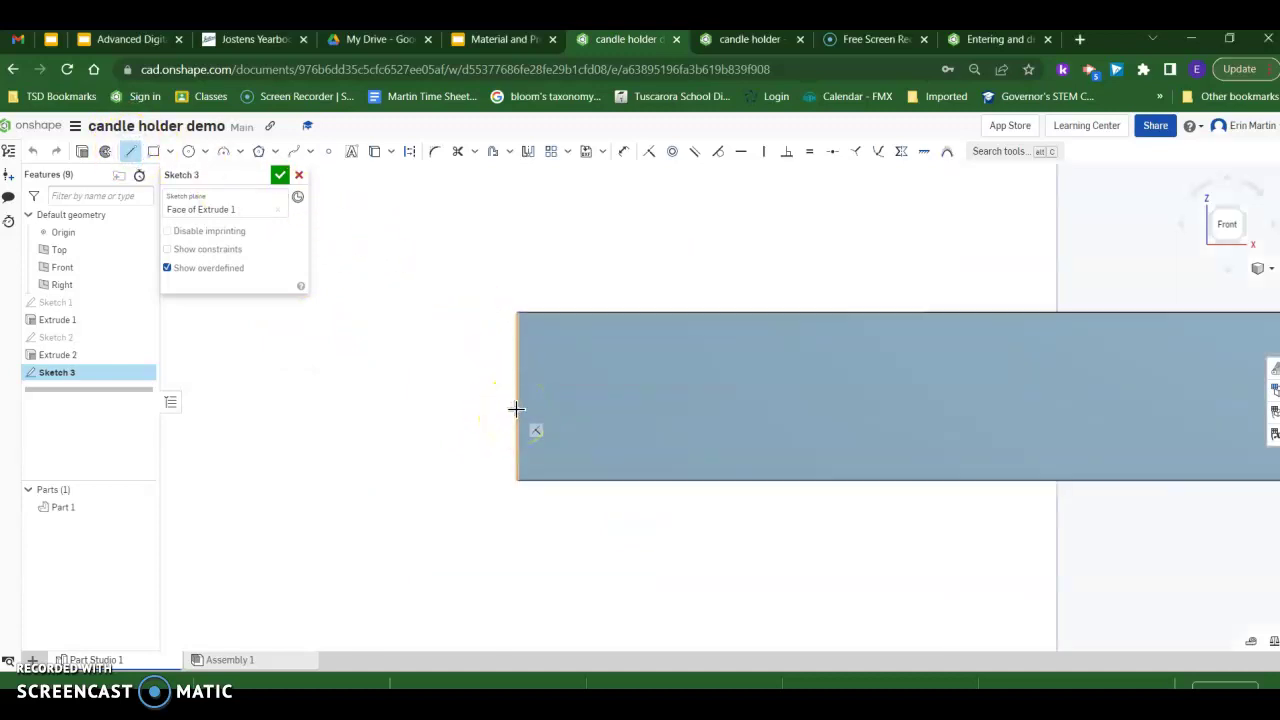
{"action": "left_click_drag", "start_coordinate": [517, 395], "coordinate": [597, 483]}
{"action": "key", "text": "Escape"}
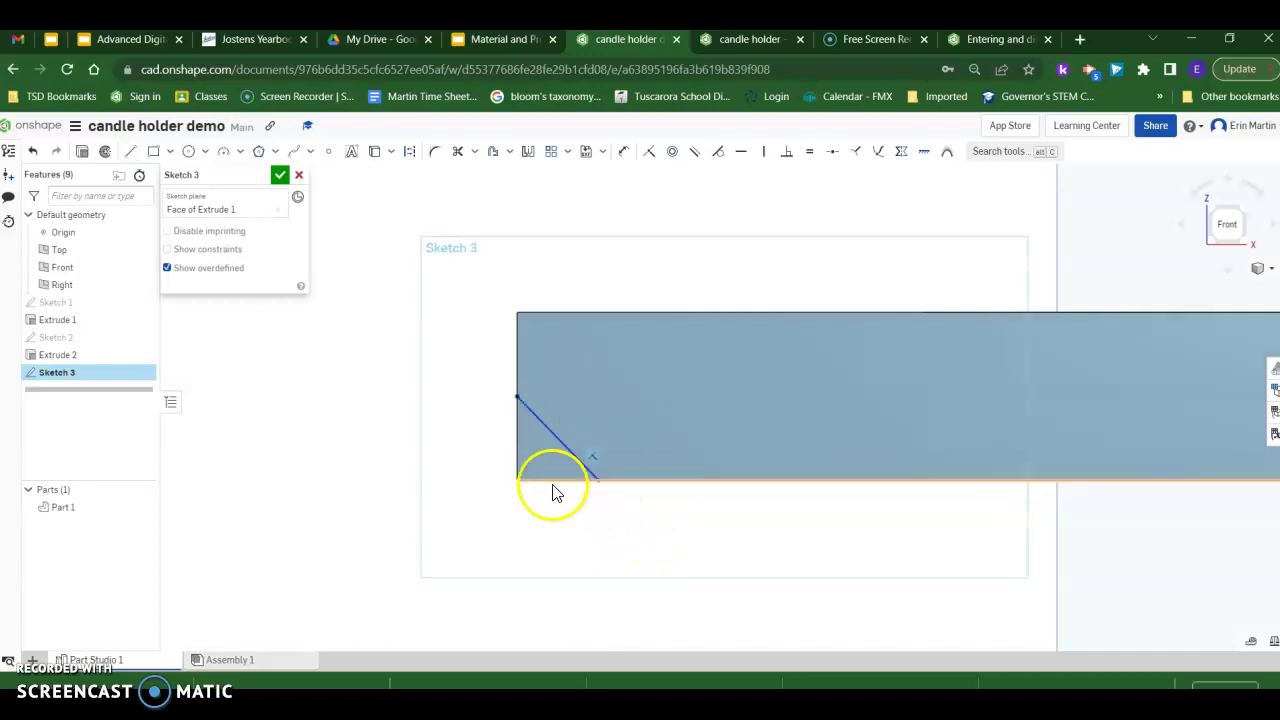
- Dimension the distance from the lower left corner to the diagonal's bottom endpoint as 0.375 in
{"action": "left_click", "coordinate": [623, 151]}
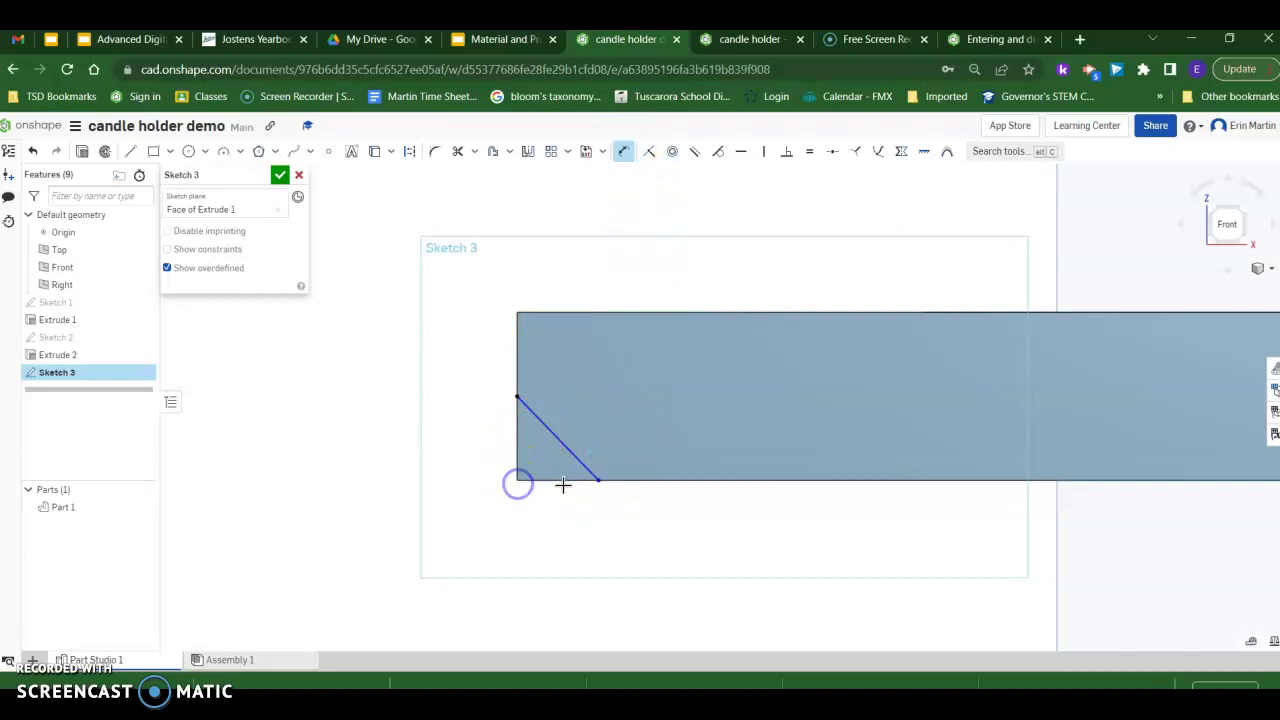
{"action": "left_click", "coordinate": [597, 485]}
{"action": "left_click", "coordinate": [518, 478]}
{"action": "left_click", "coordinate": [573, 514]}
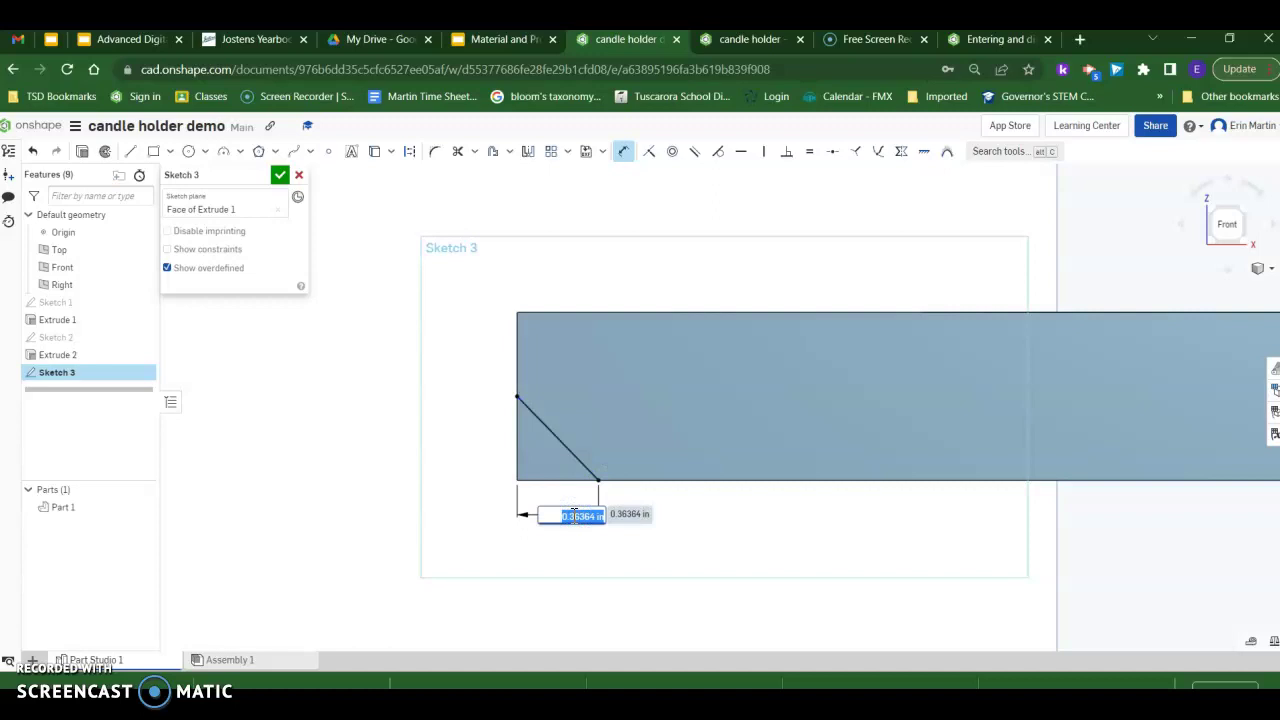
{"action": "key", "text": "Return"}
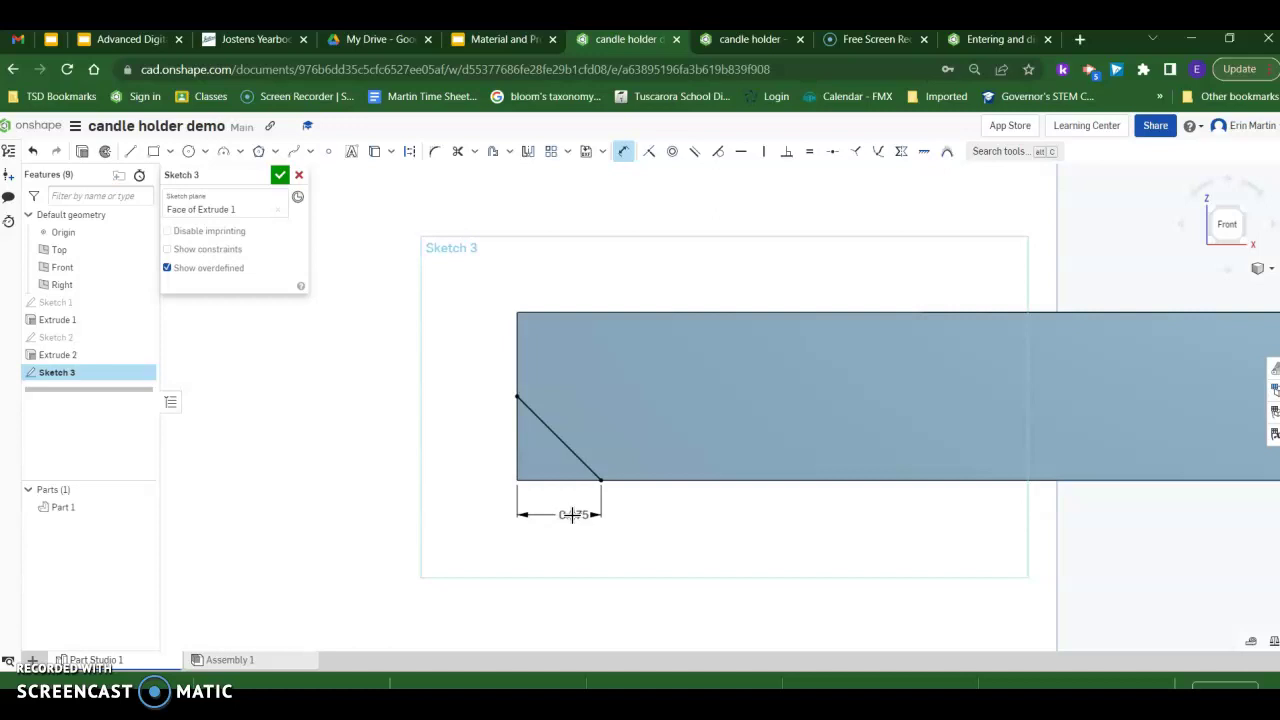
- Draw a chain of lines outside the block joining the left diagonal's two endpoints to close a region around the lower left corner
{"action": "left_click", "coordinate": [131, 151]}
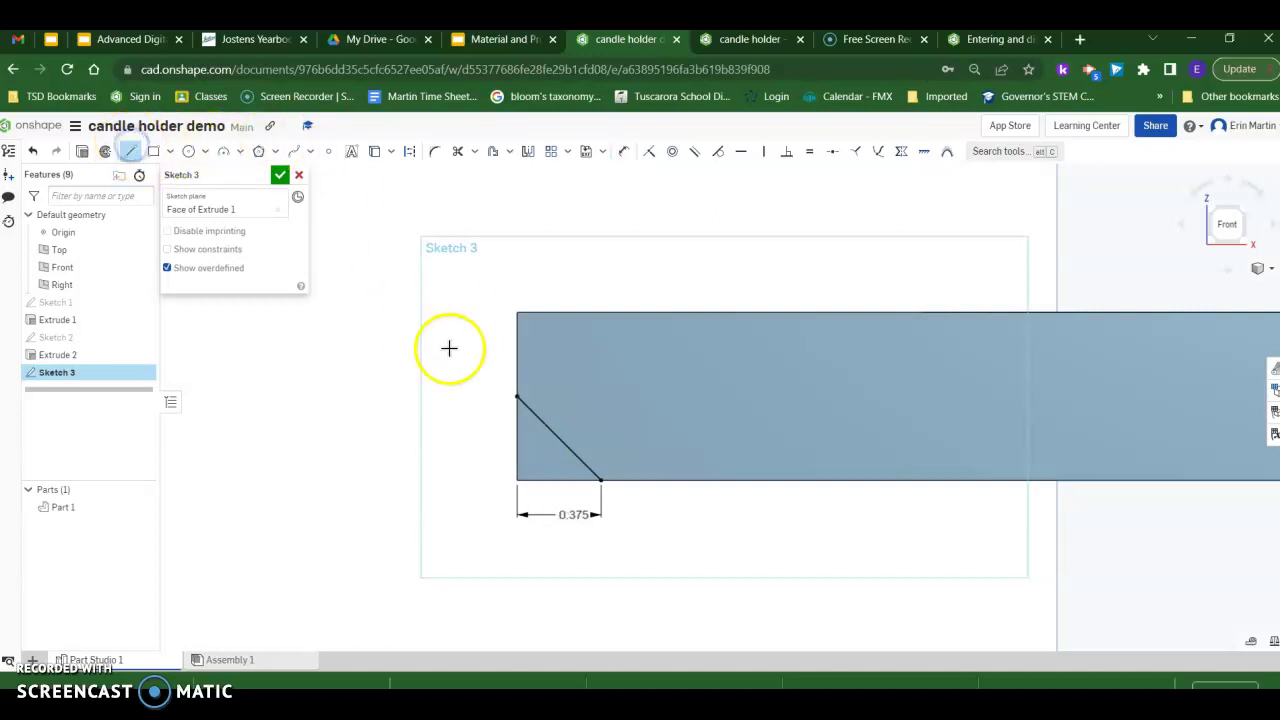
{"action": "left_click", "coordinate": [514, 399]}
{"action": "left_click", "coordinate": [455, 515]}
{"action": "left_click", "coordinate": [527, 558]}
{"action": "left_click", "coordinate": [629, 558]}
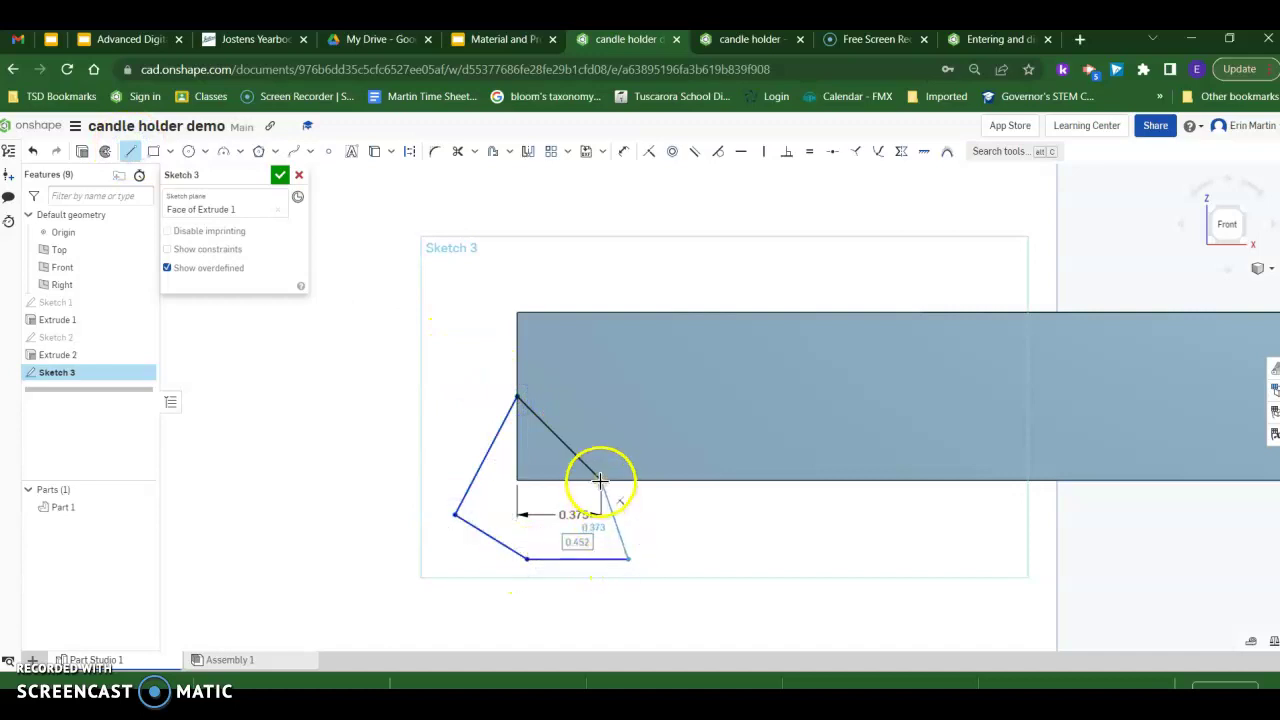
{"action": "left_click", "coordinate": [601, 481]}
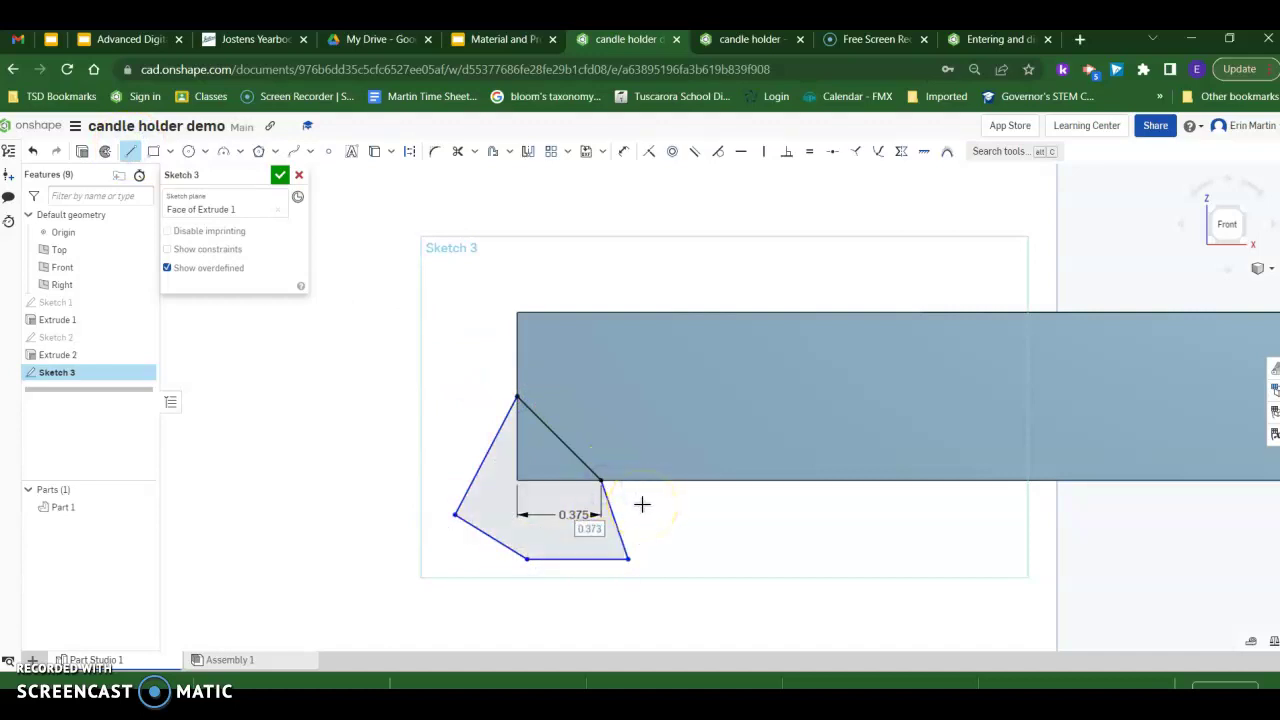
{"action": "left_click", "coordinate": [518, 514]}
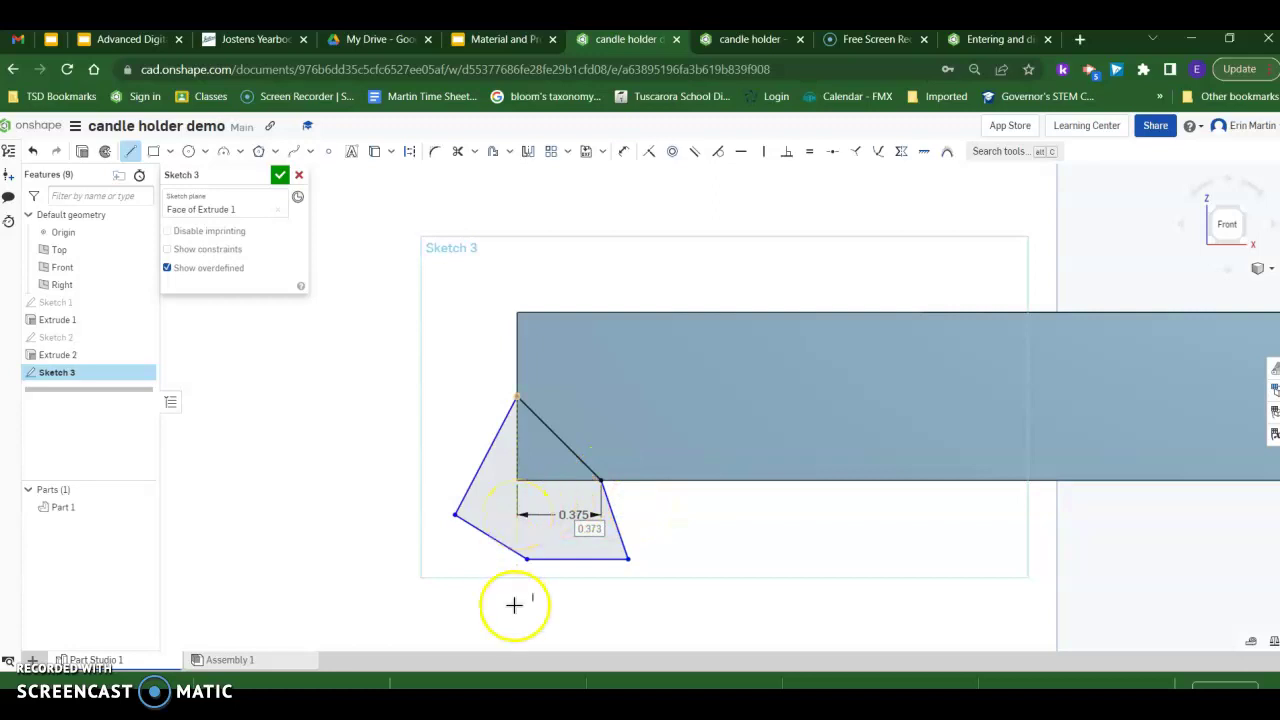
- Draw a diagonal line from the bottom edge, about 0.59 in from the lower right corner, to the right edge's midpoint
{"action": "scroll", "coordinate": [803, 603], "scroll_direction": "down", "scroll_amount": 10}
{"action": "scroll", "coordinate": [940, 615], "scroll_direction": "up", "scroll_amount": 10}
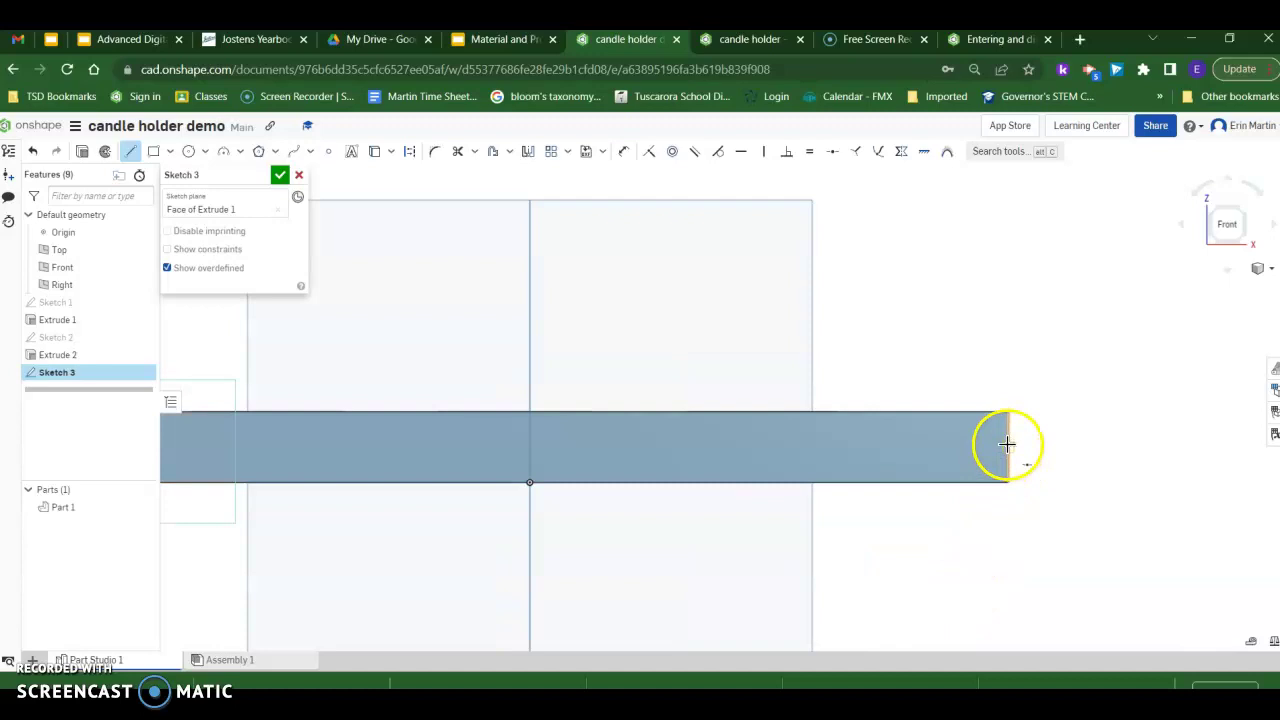
{"action": "left_click", "coordinate": [953, 485]}
{"action": "left_click", "coordinate": [1008, 447]}
{"action": "key", "text": "Escape"}
- Dimension the distance from the lower right corner to the right diagonal's bottom endpoint as 0.375 in
{"action": "left_click", "coordinate": [626, 154]}
{"action": "left_click", "coordinate": [1005, 484]}
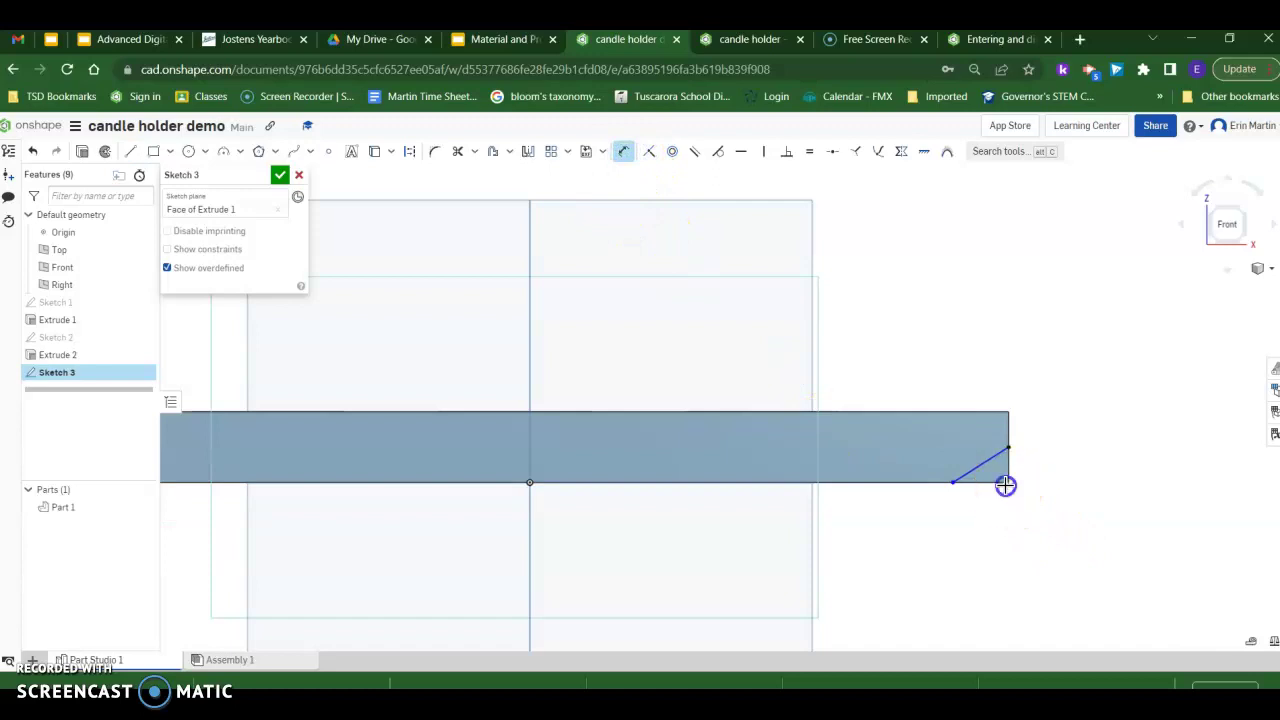
{"action": "left_click", "coordinate": [953, 485]}
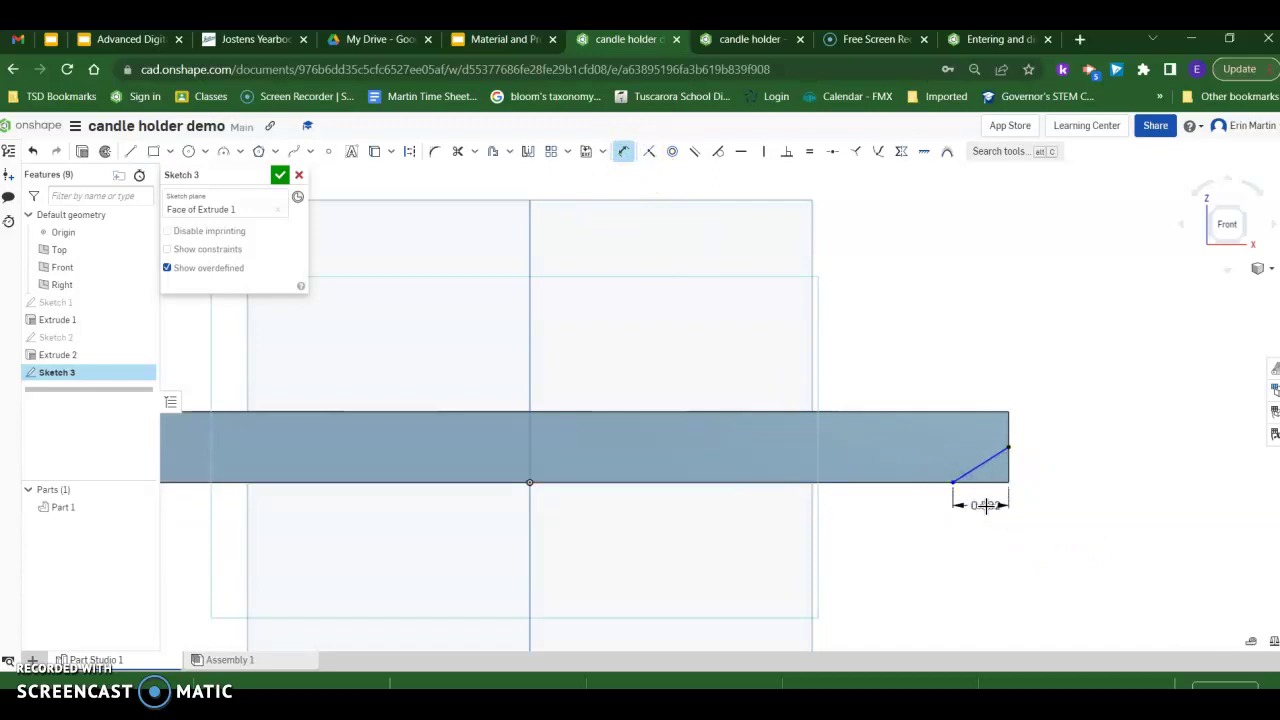
{"action": "left_click", "coordinate": [986, 506]}
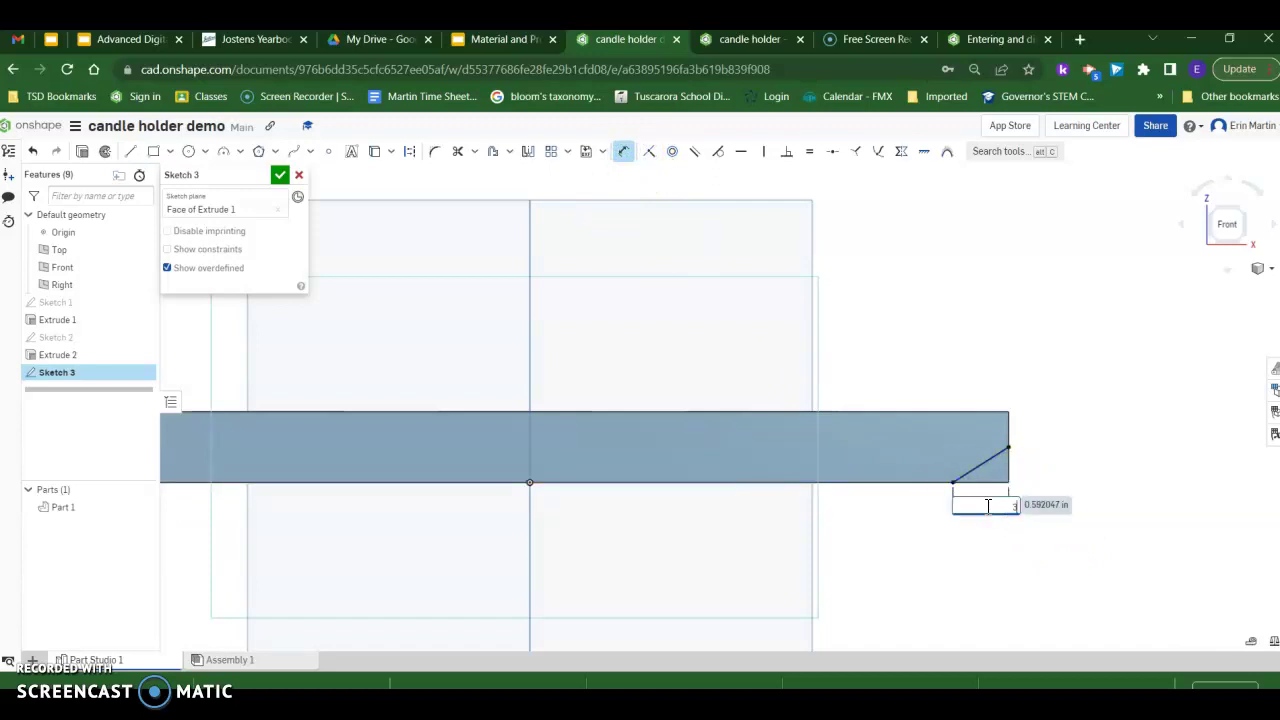
{"action": "key", "text": "Return"}
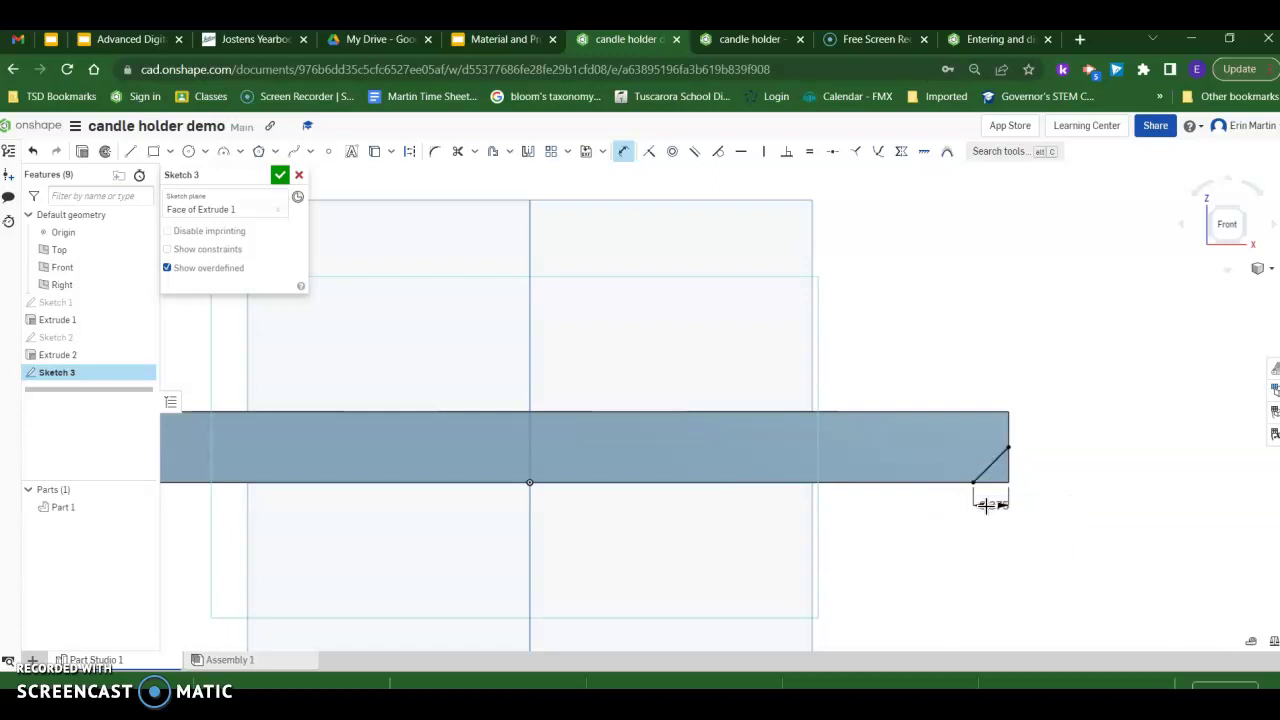
- Close a region around the lower right corner with lines joining the right diagonal's endpoints outside the block, and finish the sketch
{"action": "left_click", "coordinate": [130, 151]}
{"action": "left_click", "coordinate": [1008, 447]}
{"action": "left_click", "coordinate": [1082, 470]}
{"action": "left_click", "coordinate": [1054, 521]}
{"action": "left_click", "coordinate": [1000, 551]}
{"action": "left_click", "coordinate": [969, 536]}
{"action": "left_click", "coordinate": [973, 483]}
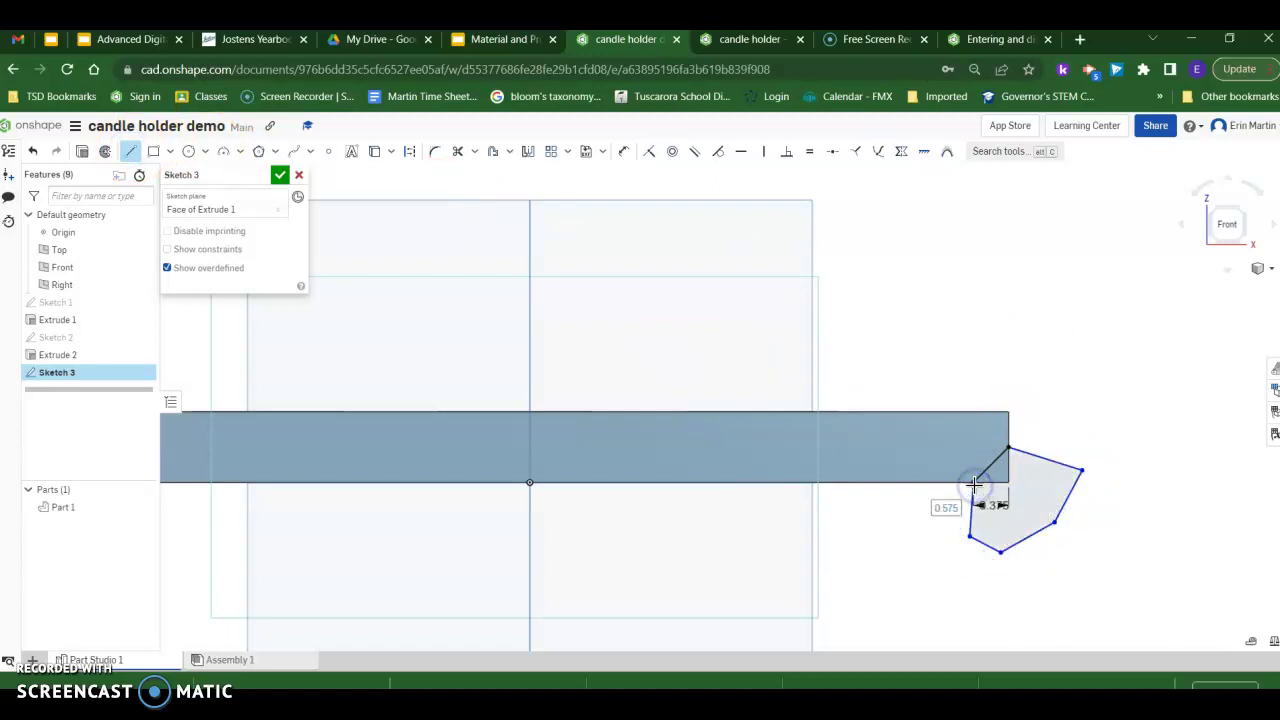
{"action": "left_click", "coordinate": [280, 174]}
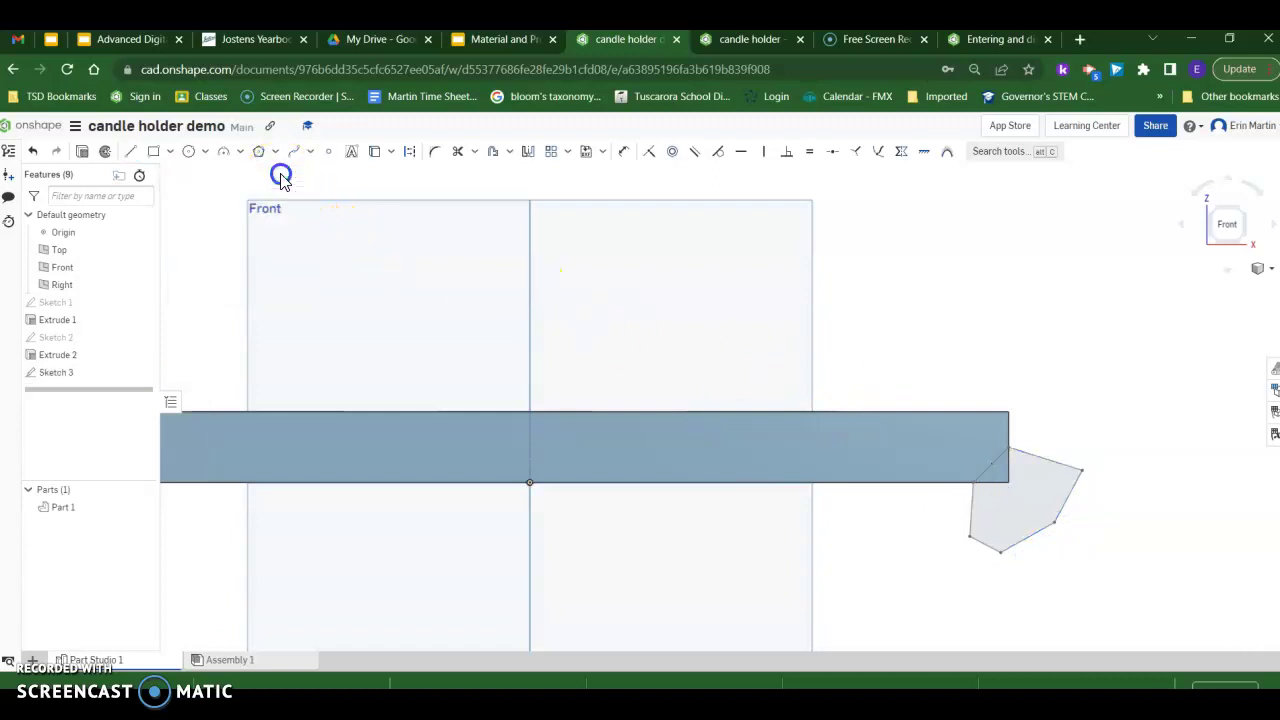
- Cut away both lower corner triangles with a 3.5 in deep Remove extrusion, and show the part in isometric view
{"action": "scroll", "coordinate": [776, 332], "scroll_direction": "down", "scroll_amount": 5}
{"action": "scroll", "coordinate": [776, 333], "scroll_direction": "up", "scroll_amount": 5}
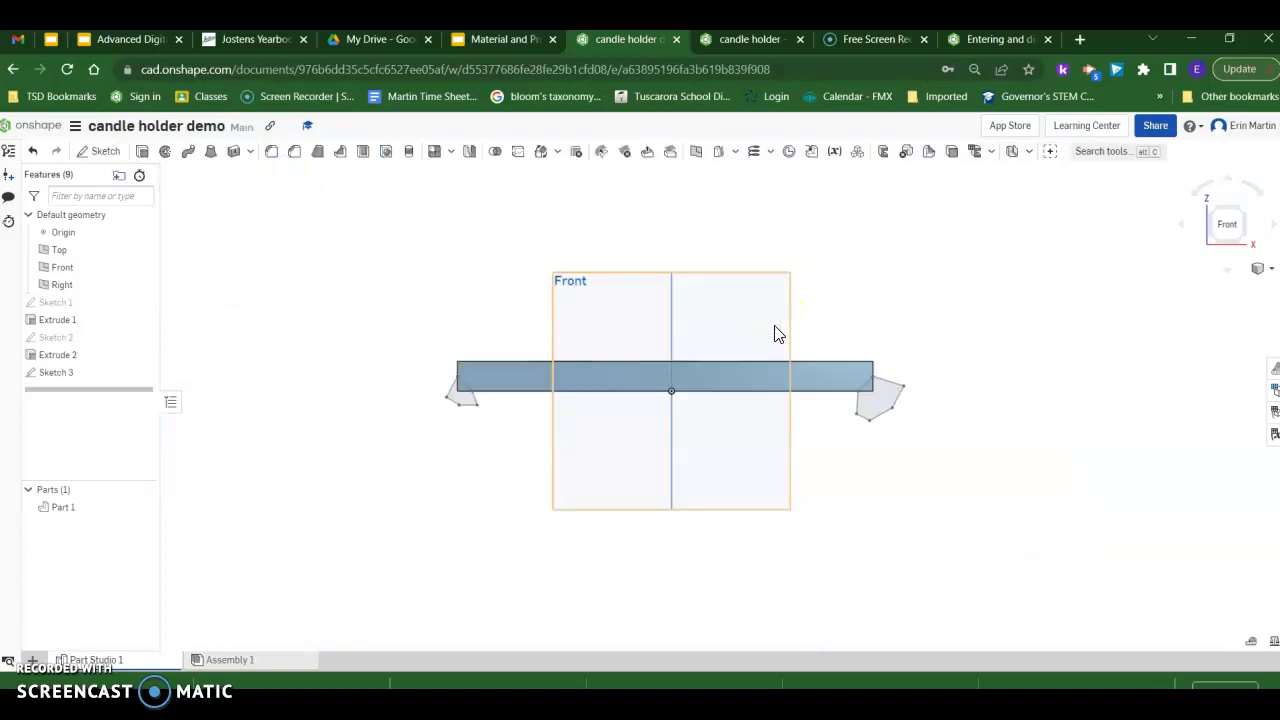
{"action": "left_click", "coordinate": [142, 151]}
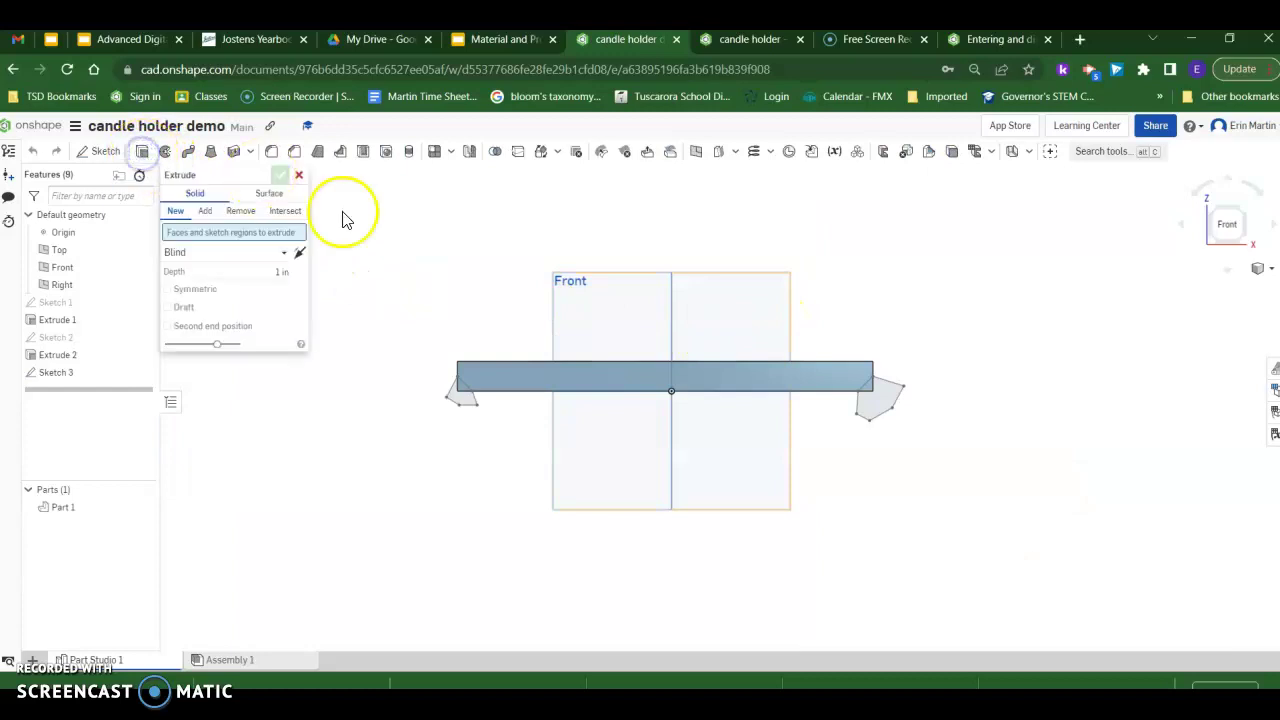
{"action": "left_click", "coordinate": [462, 393]}
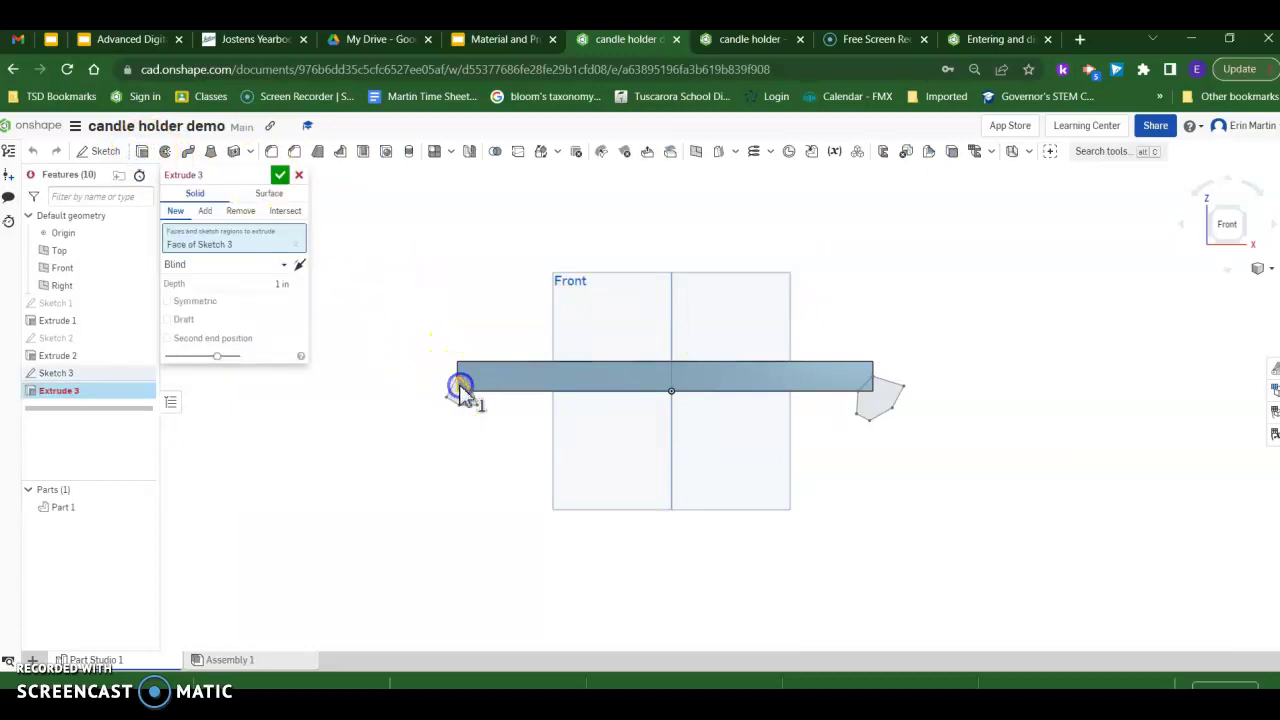
{"action": "left_click", "coordinate": [872, 398]}
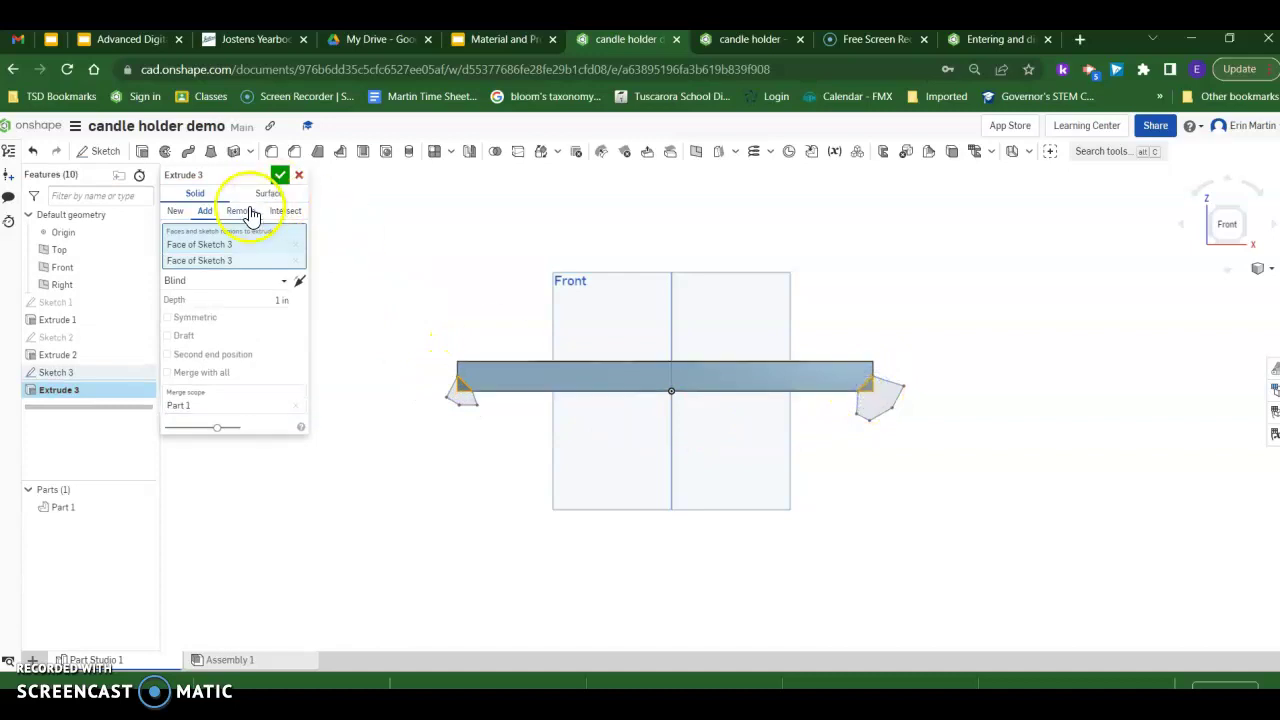
{"action": "left_click", "coordinate": [286, 300]}
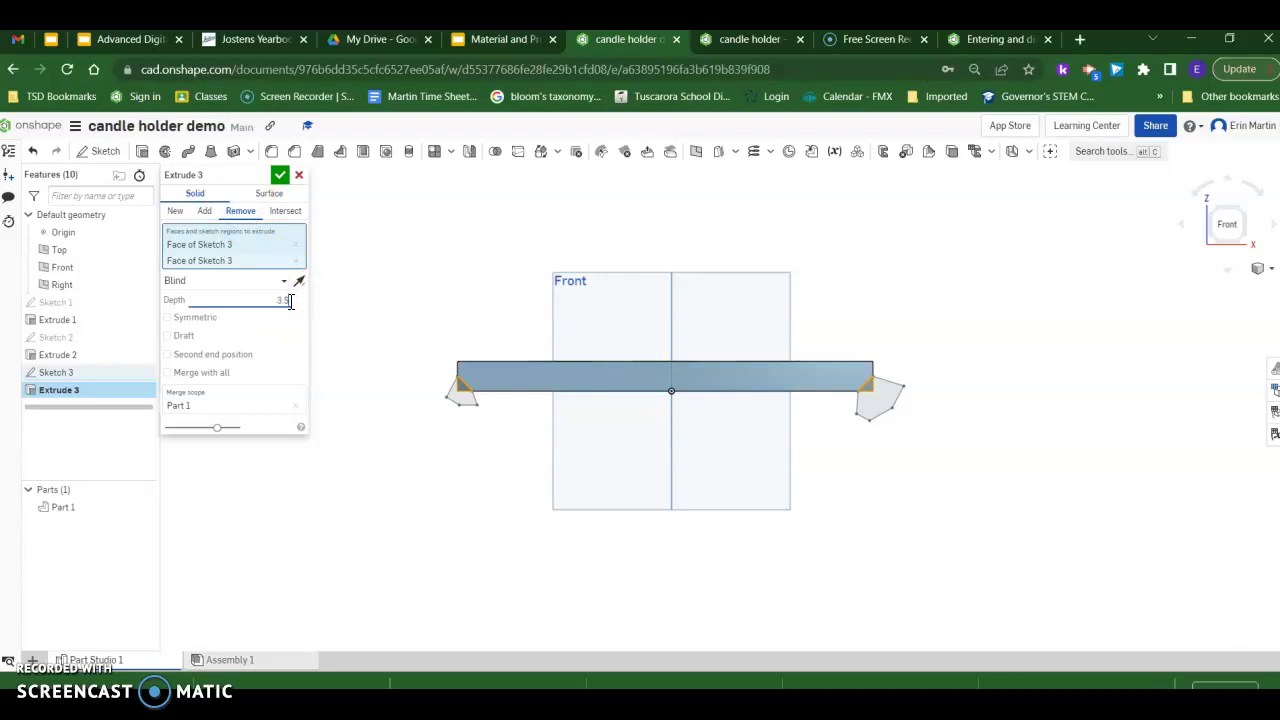
{"action": "left_click", "coordinate": [280, 175]}
{"action": "left_click", "coordinate": [1257, 270]}
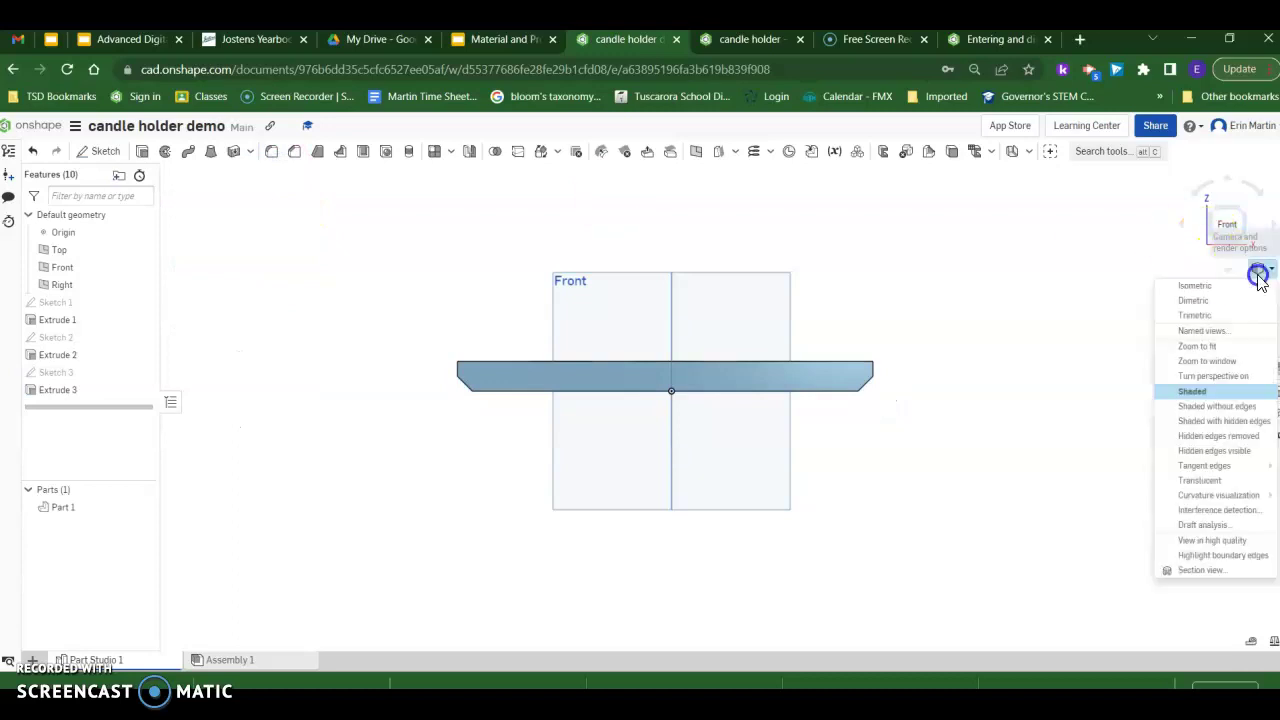
{"action": "left_click", "coordinate": [1253, 290]}
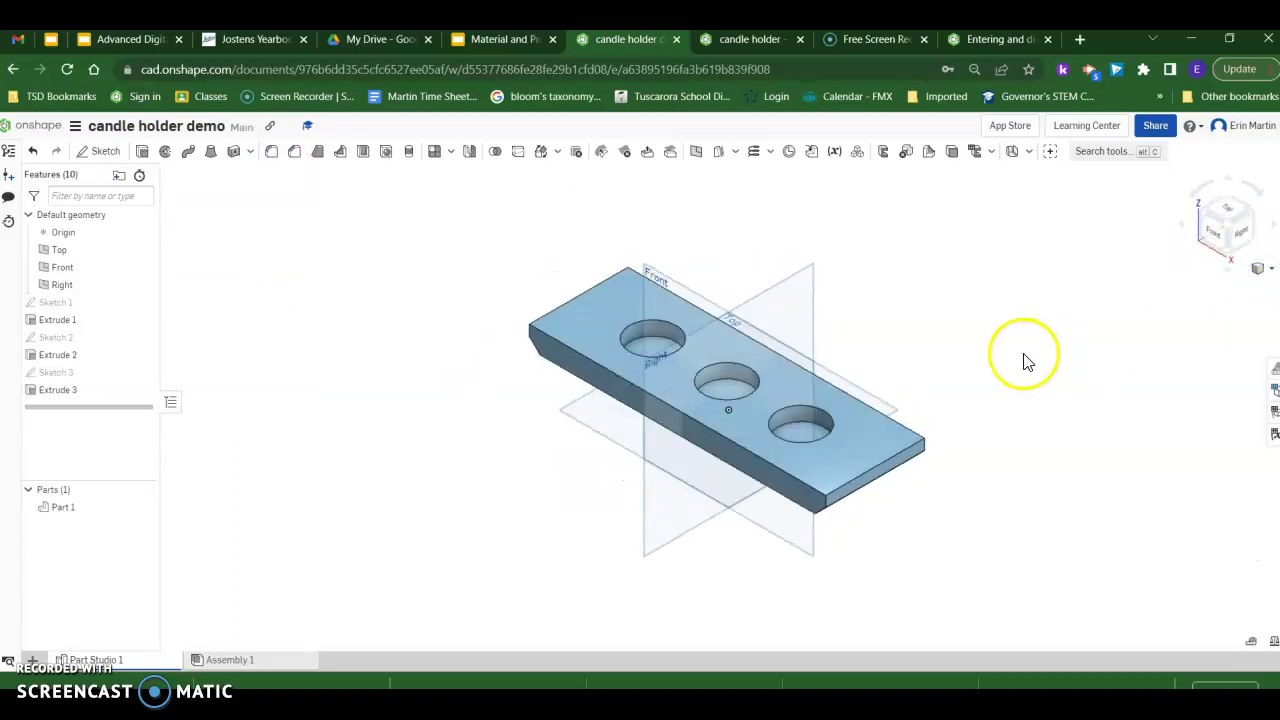
- Start a sketch on the underside of the block and view it normal to the sketch plane
{"action": "left_click", "coordinate": [1231, 191]}
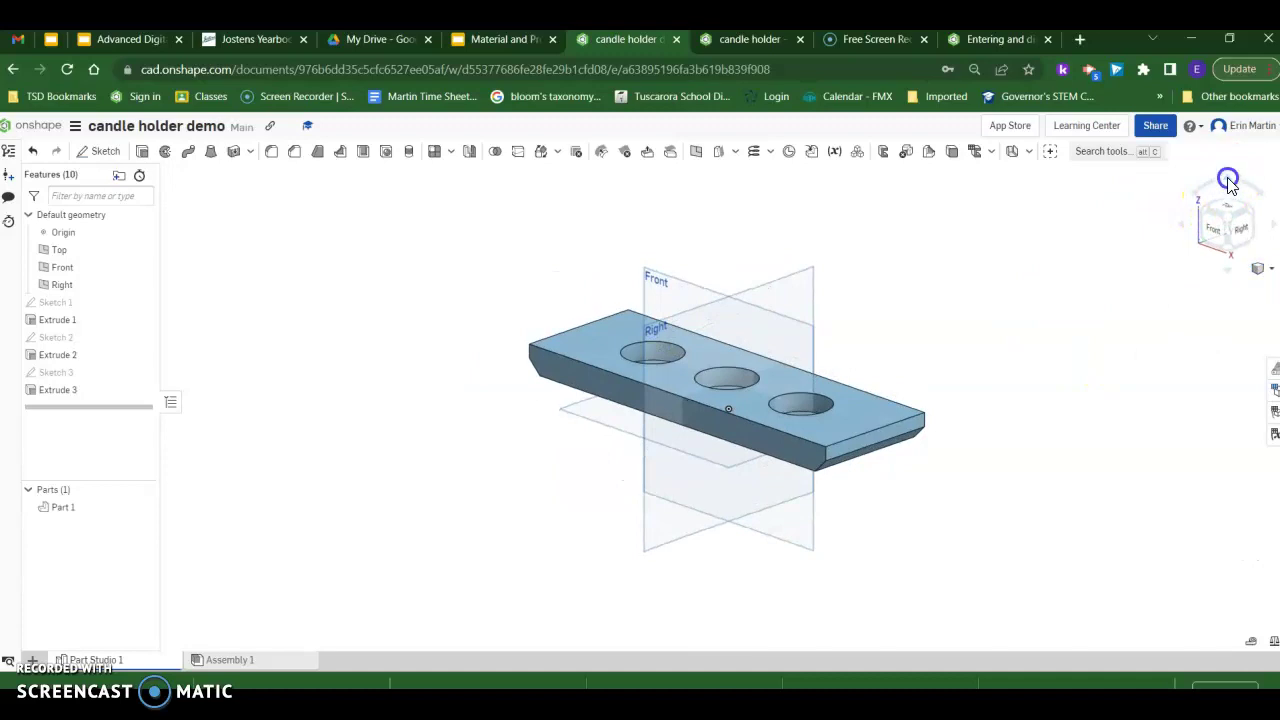
{"action": "left_click", "coordinate": [1274, 226]}
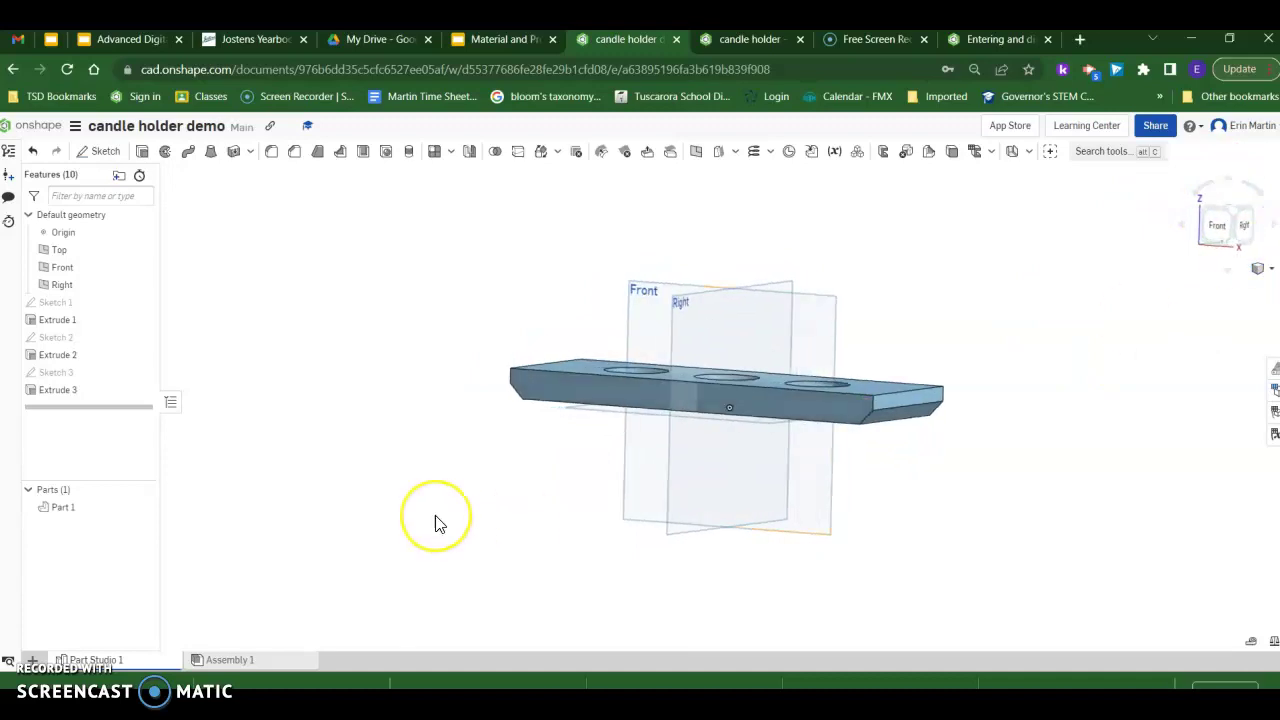
{"action": "left_click", "coordinate": [744, 428]}
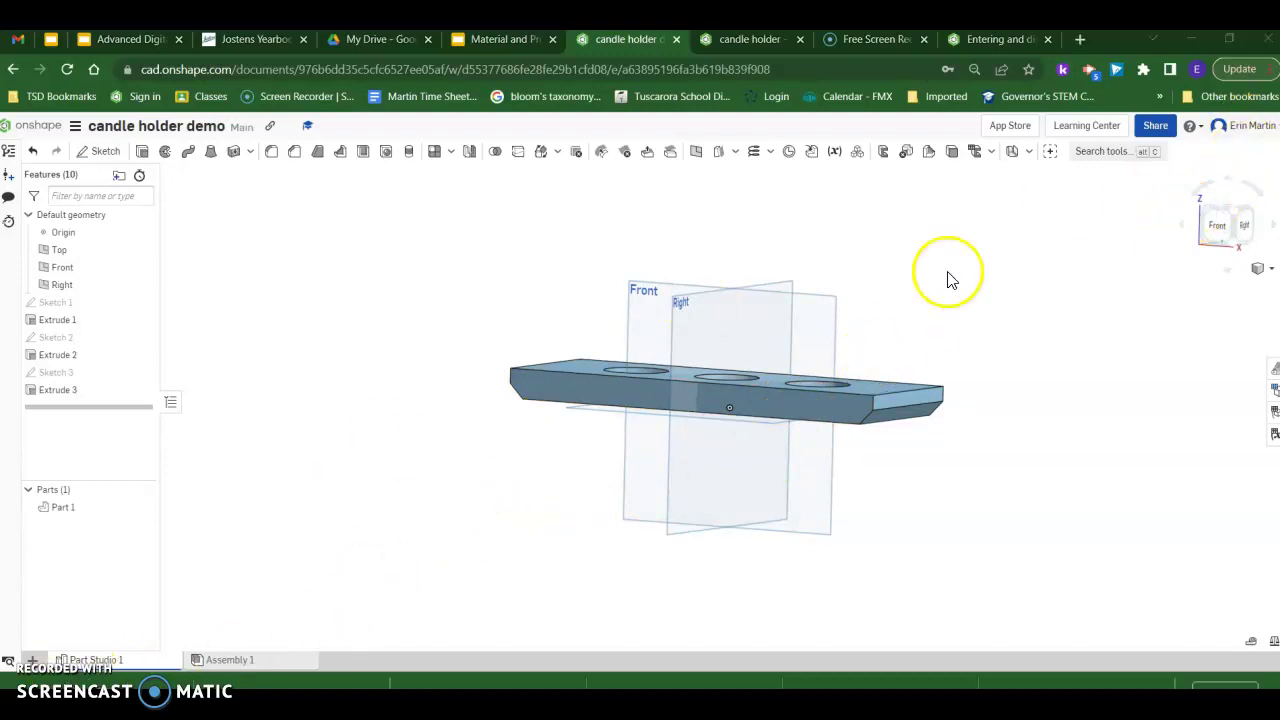
{"action": "scroll", "coordinate": [1020, 252], "scroll_direction": "down", "scroll_amount": 1}
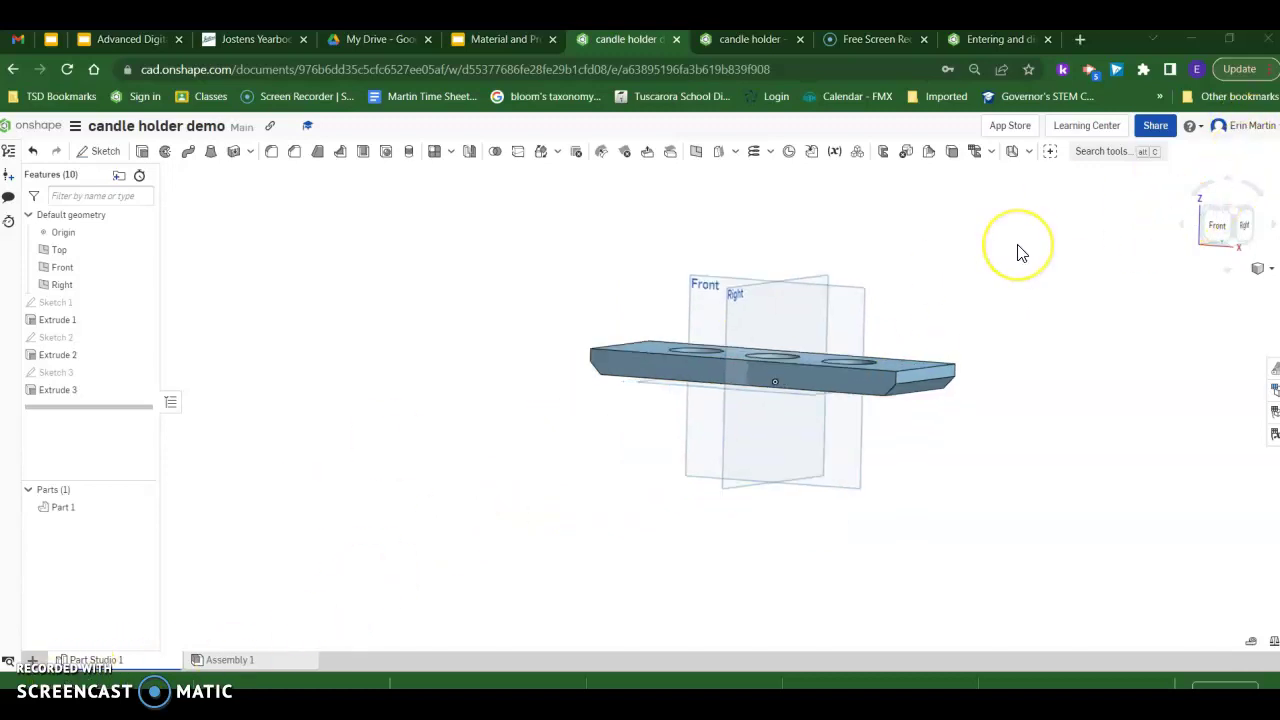
{"action": "left_click", "coordinate": [1228, 182]}
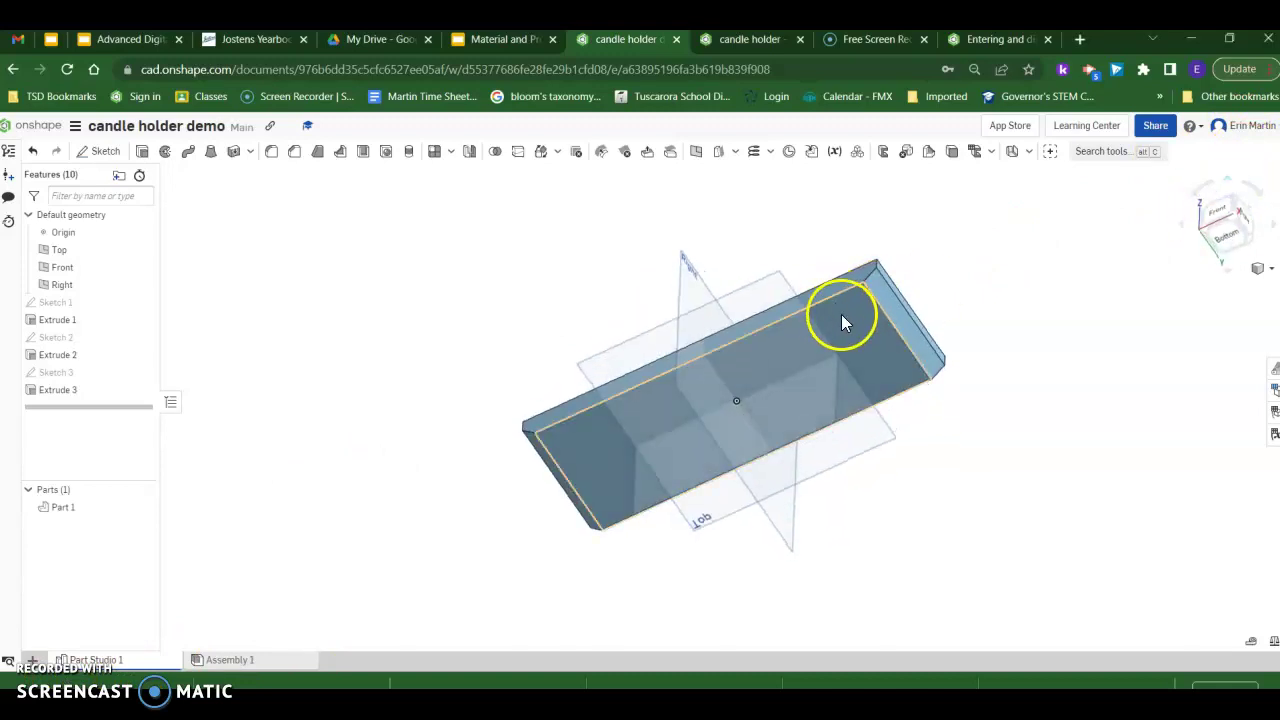
{"action": "right_click", "coordinate": [841, 315]}
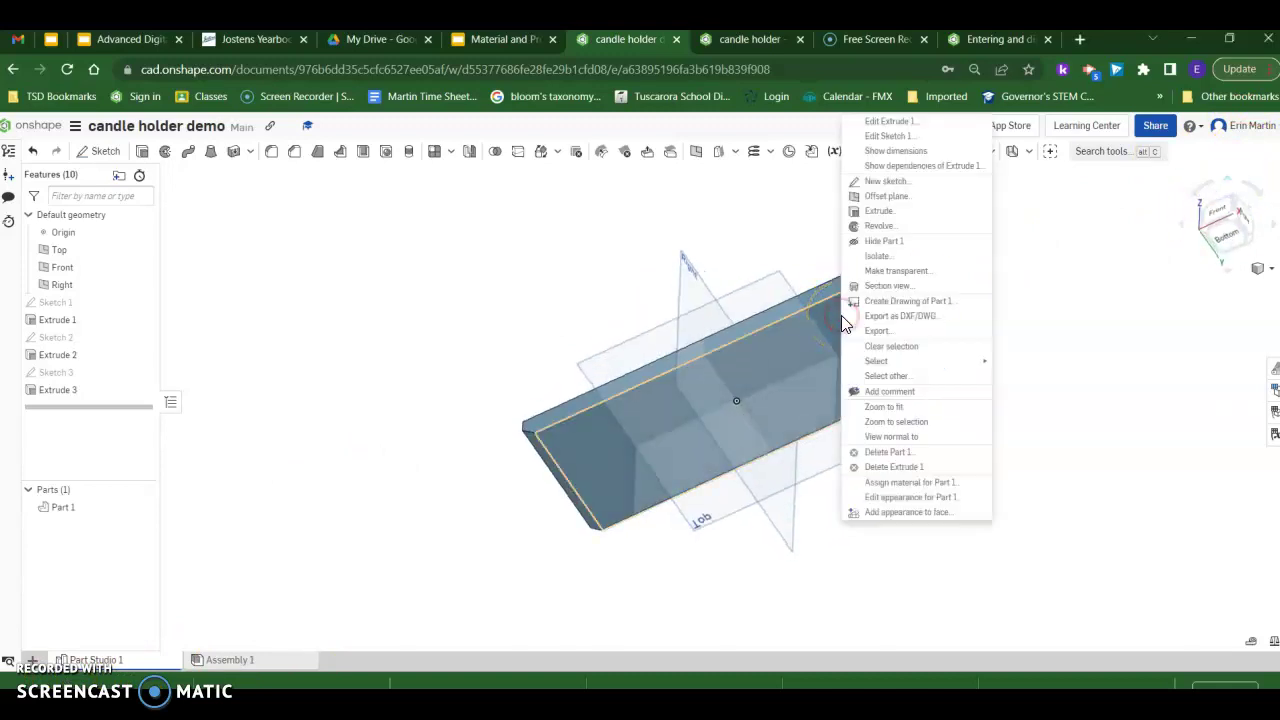
{"action": "left_click", "coordinate": [903, 180]}
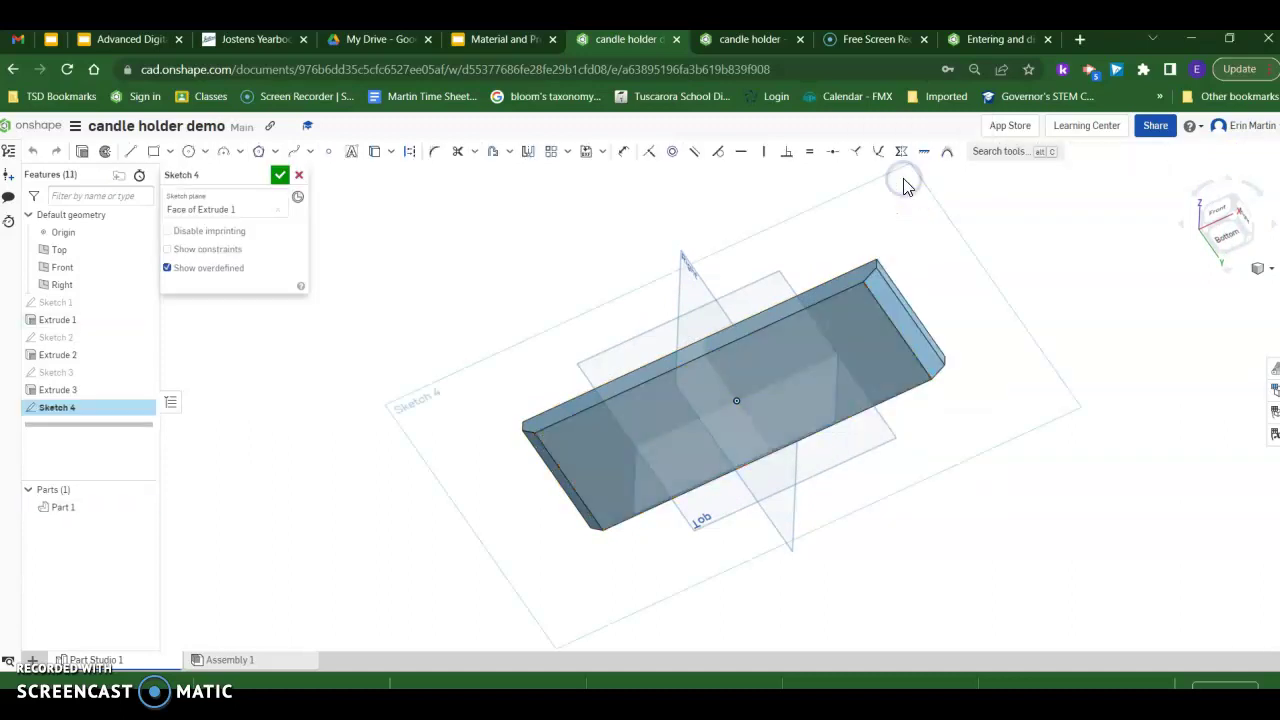
{"action": "right_click", "coordinate": [947, 321]}
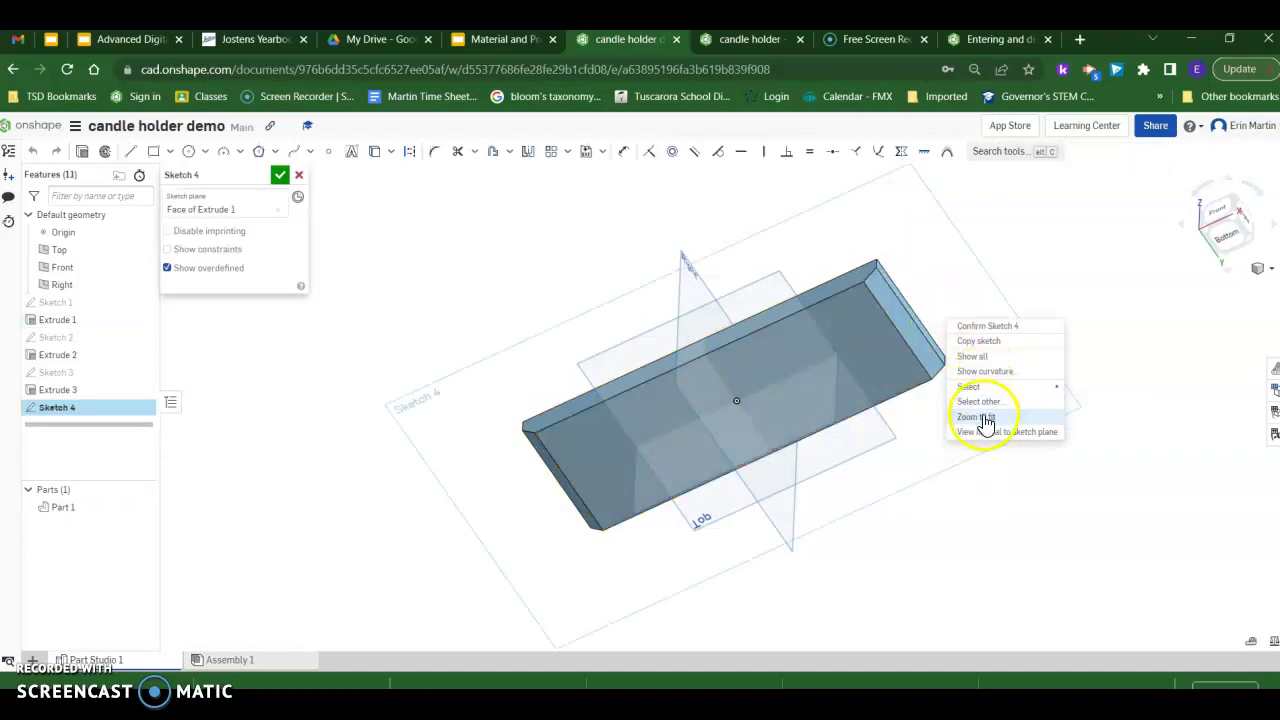
{"action": "left_click", "coordinate": [988, 433]}
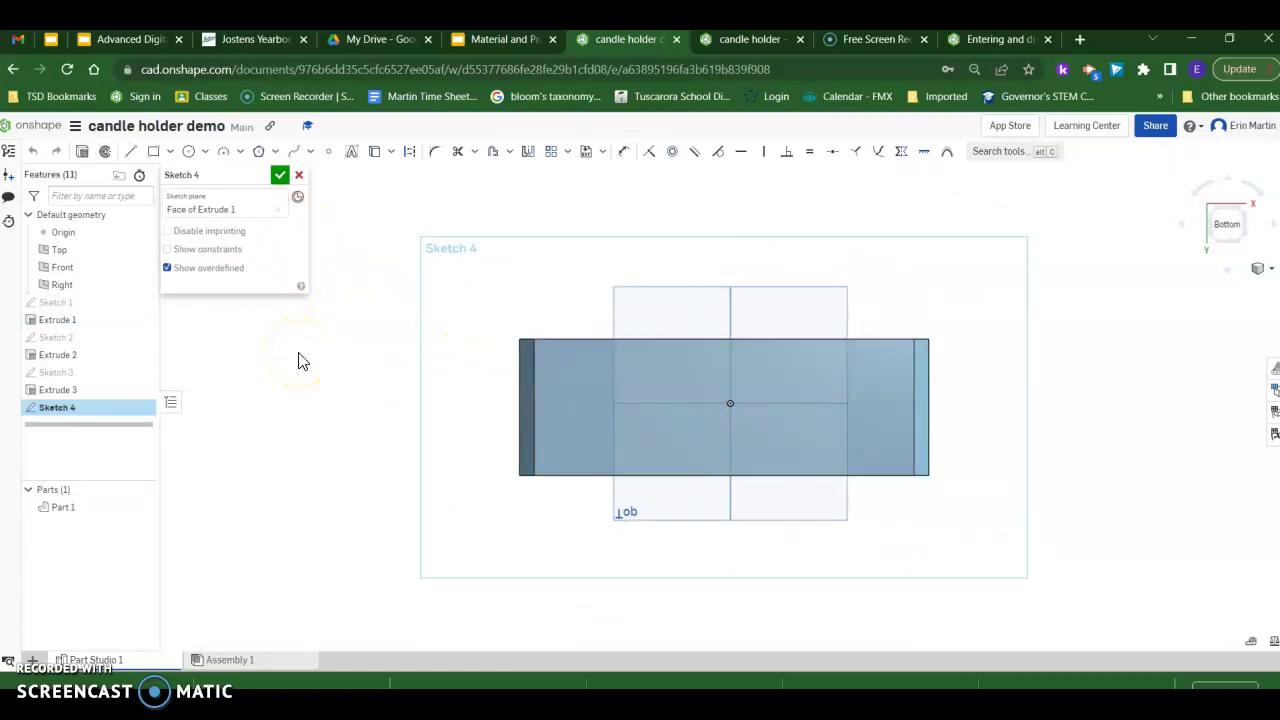
{"action": "left_click", "coordinate": [800, 318]}
{"action": "left_click", "coordinate": [587, 259]}
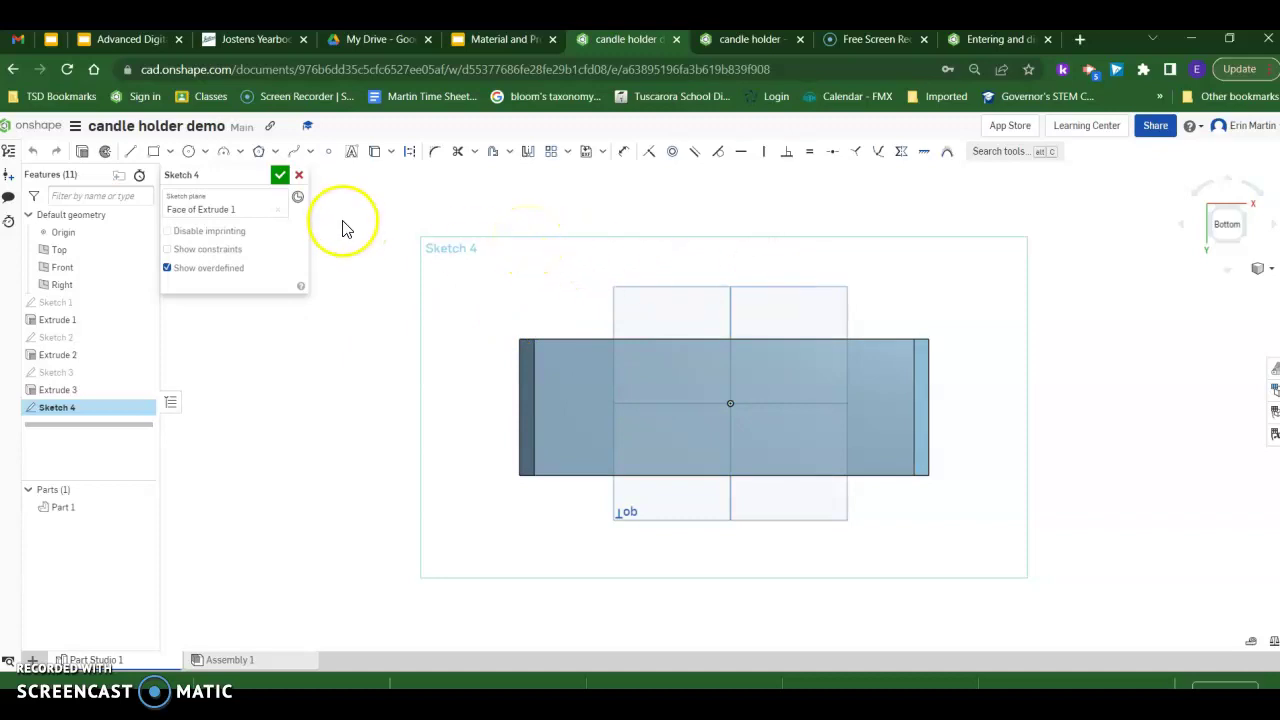
- Draw a 0.75 in wide rectangle near the left end of the bottom face, spanning from its upper to its lower long edge
{"action": "left_click", "coordinate": [154, 156]}
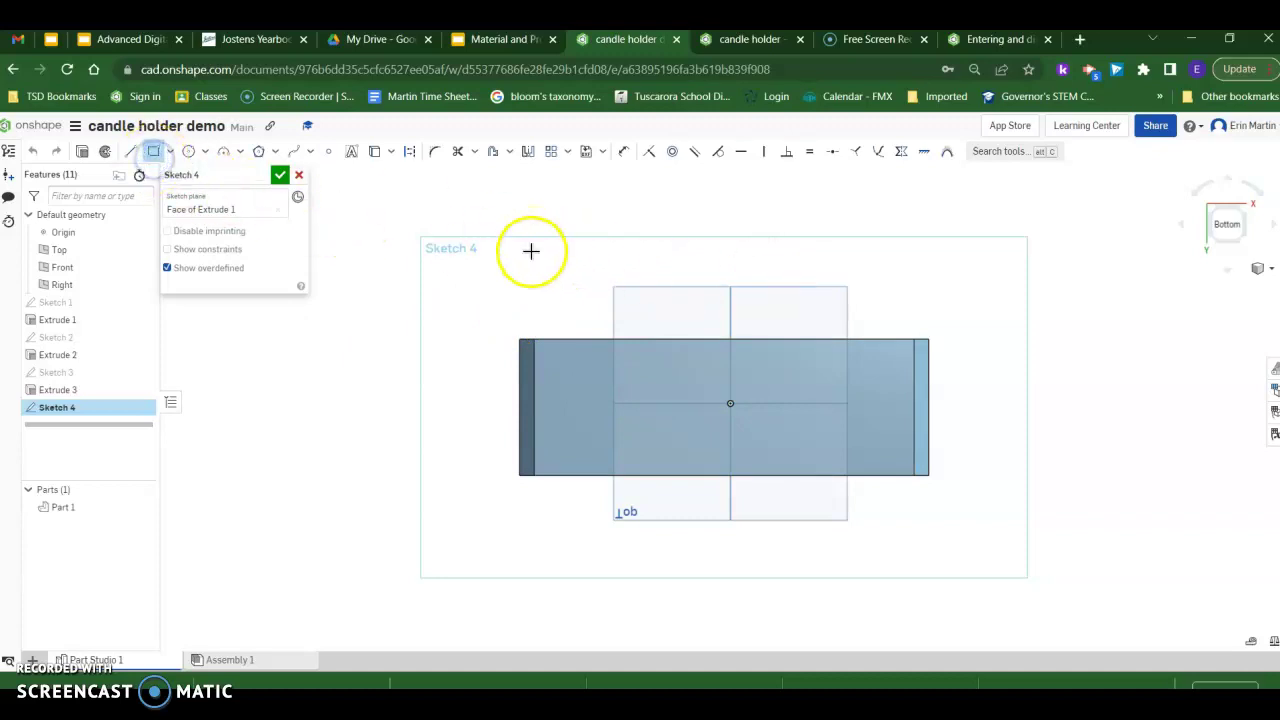
{"action": "left_click", "coordinate": [575, 341]}
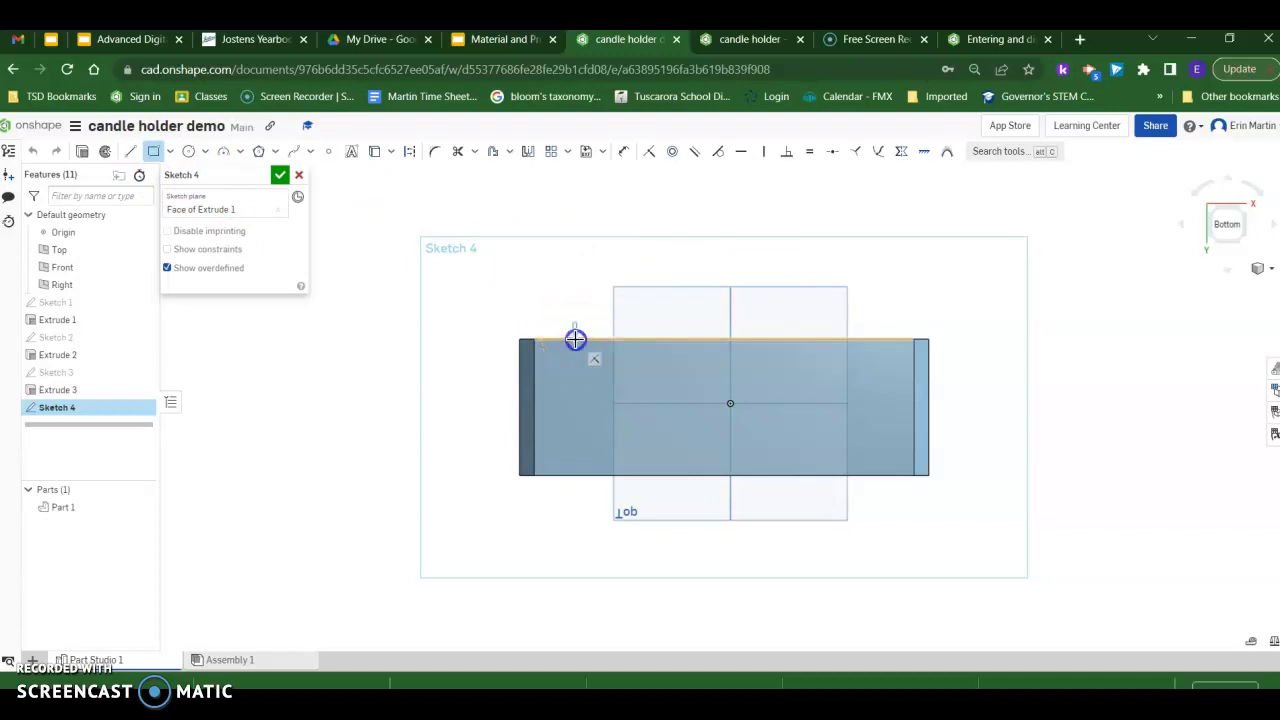
{"action": "left_click", "coordinate": [616, 475]}
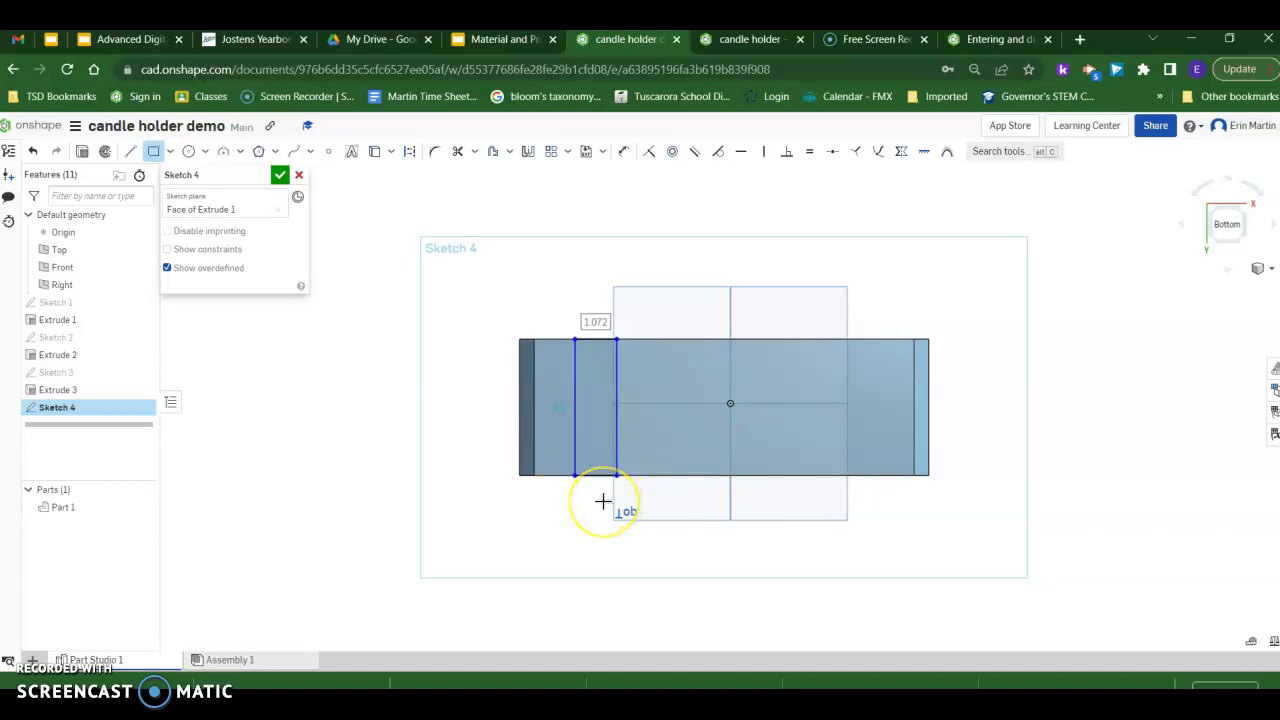
{"action": "type", "text": ".75"}
{"action": "key", "text": "Return"}
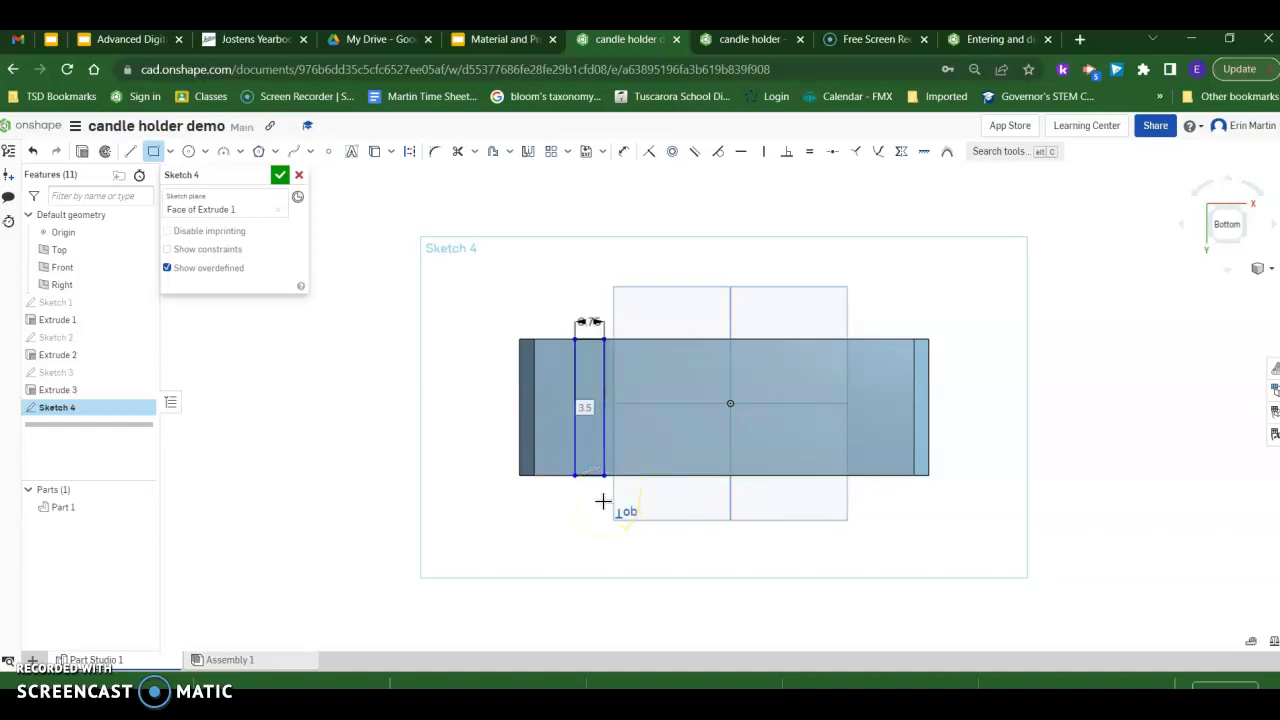
{"action": "left_click", "coordinate": [486, 256]}
- Dimension the distance from the bottom face's left corner to the rectangle's near corner as 1 in
{"action": "left_click", "coordinate": [623, 153]}
{"action": "left_click", "coordinate": [531, 343]}
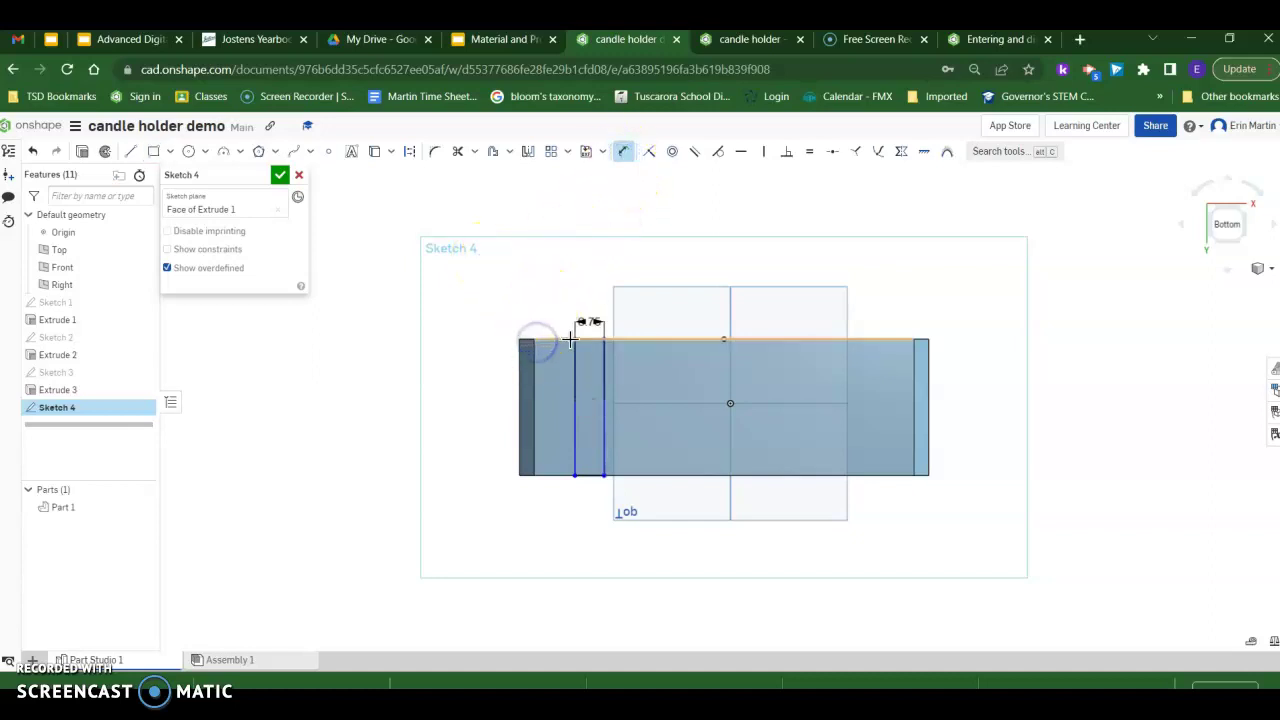
{"action": "left_click", "coordinate": [574, 341]}
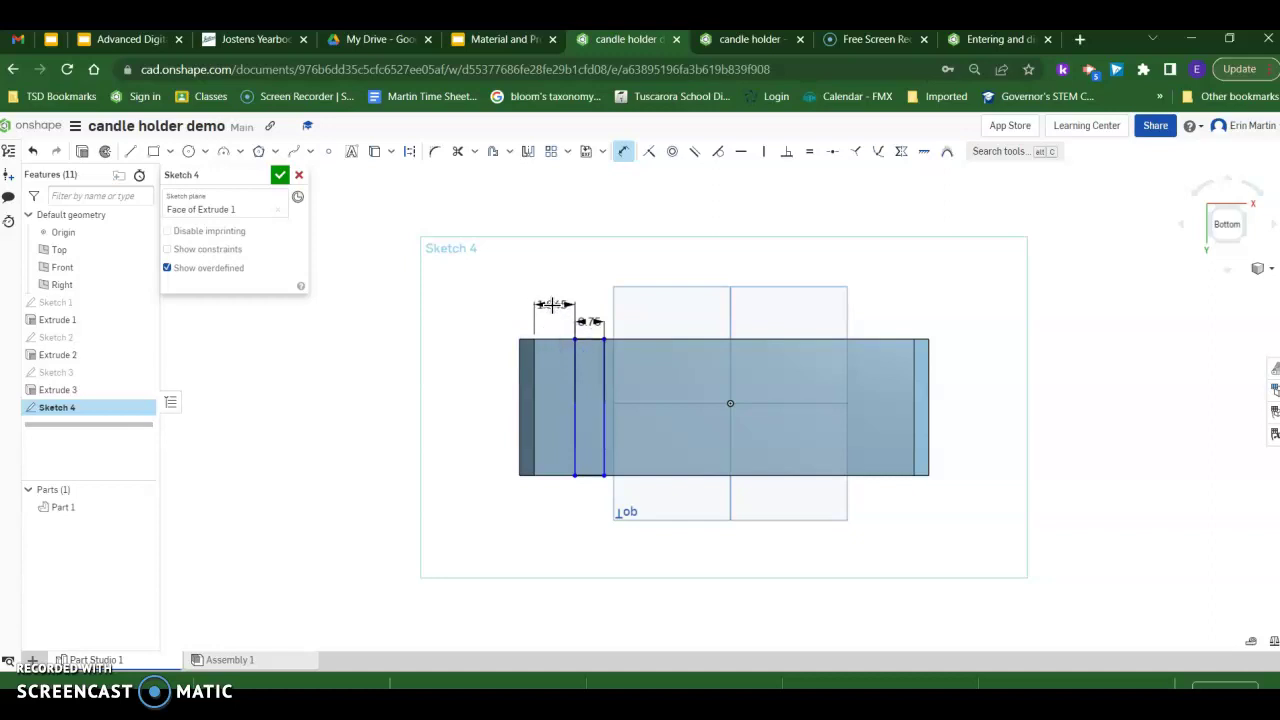
{"action": "left_click", "coordinate": [553, 304]}
{"action": "type", "text": "1"}
{"action": "key", "text": "Return"}
{"action": "left_click", "coordinate": [693, 228]}
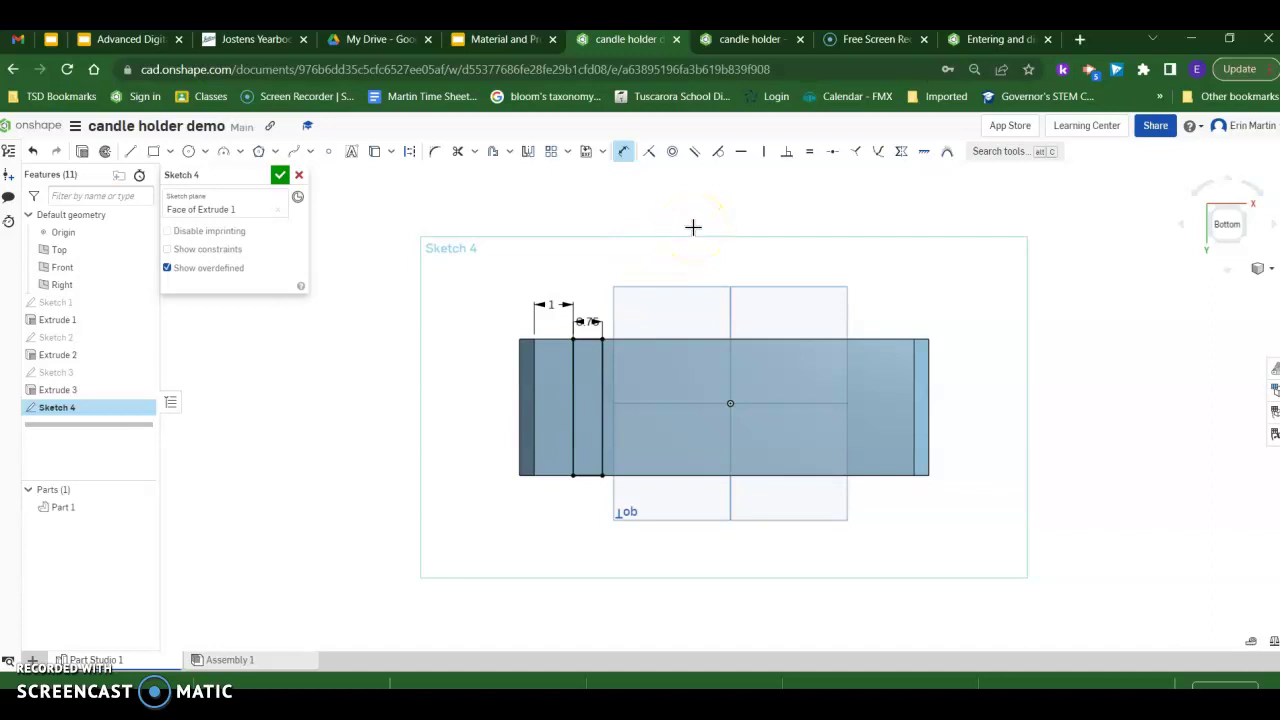
- Draw a second 0.75 in wide rectangle near the right end of the bottom face, spanning between both long edges
{"action": "left_click", "coordinate": [153, 151]}
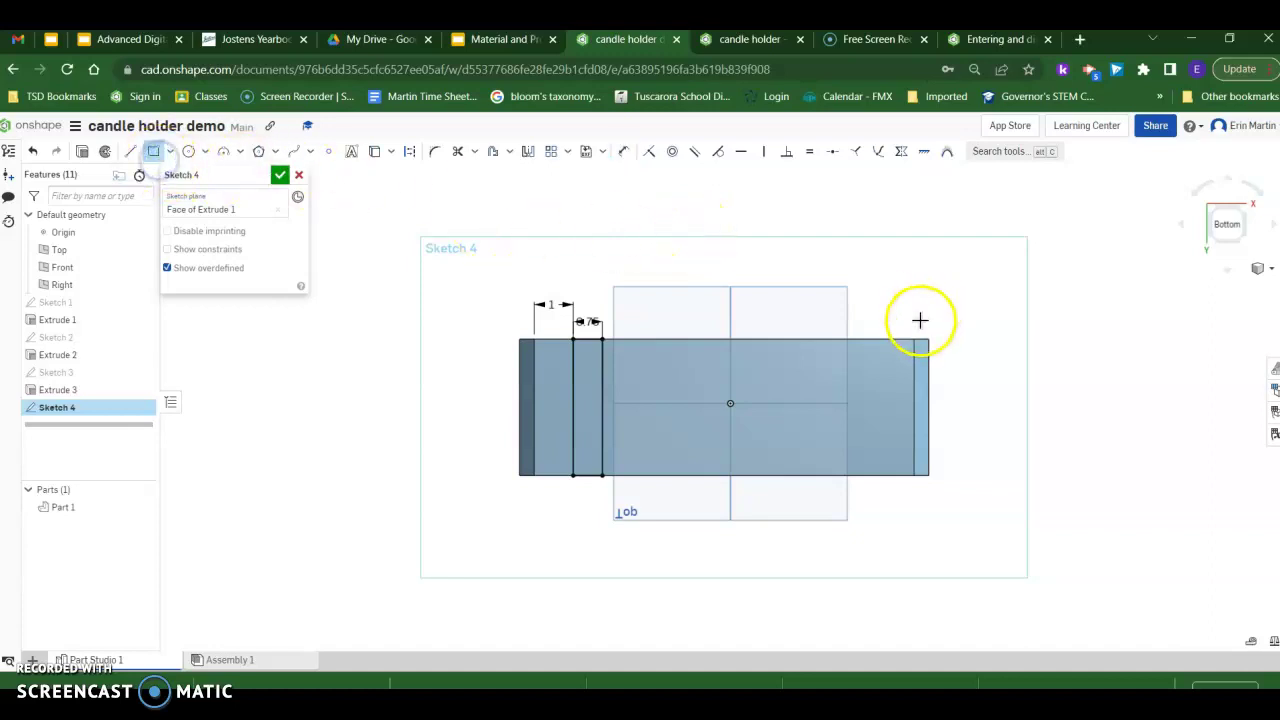
{"action": "left_click", "coordinate": [869, 340]}
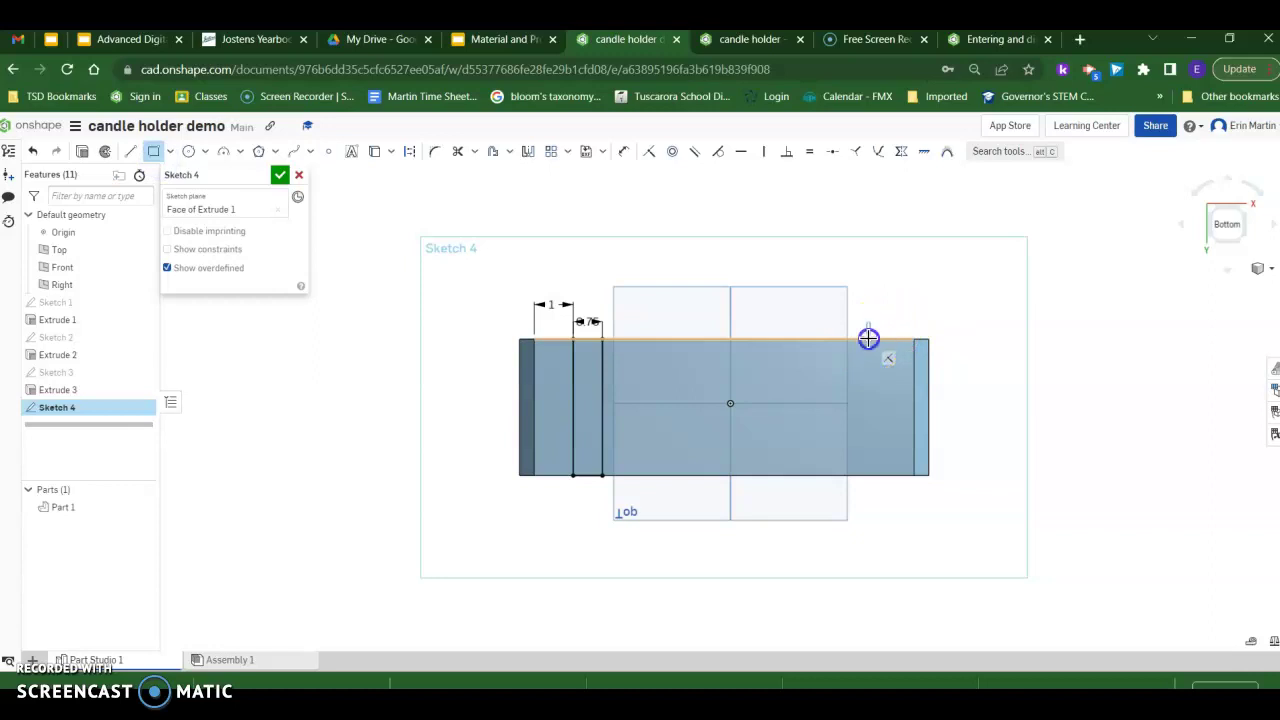
{"action": "left_click", "coordinate": [808, 474]}
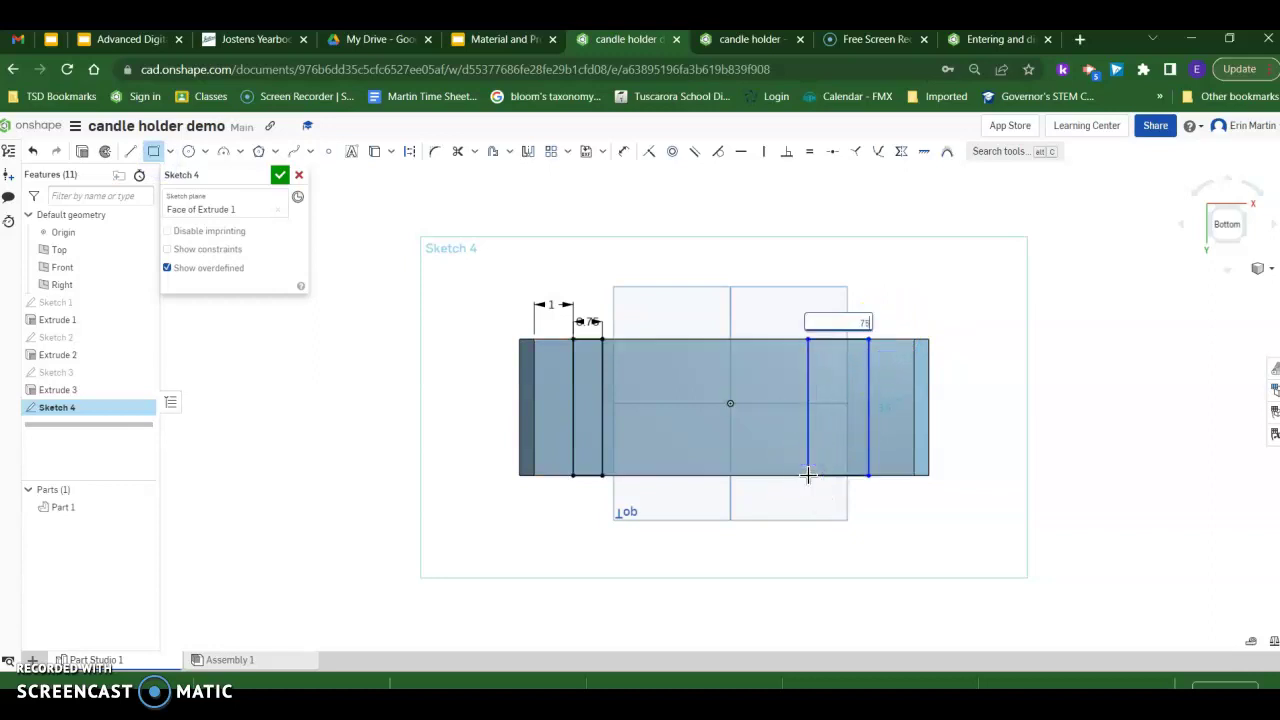
{"action": "key", "text": "Return"}
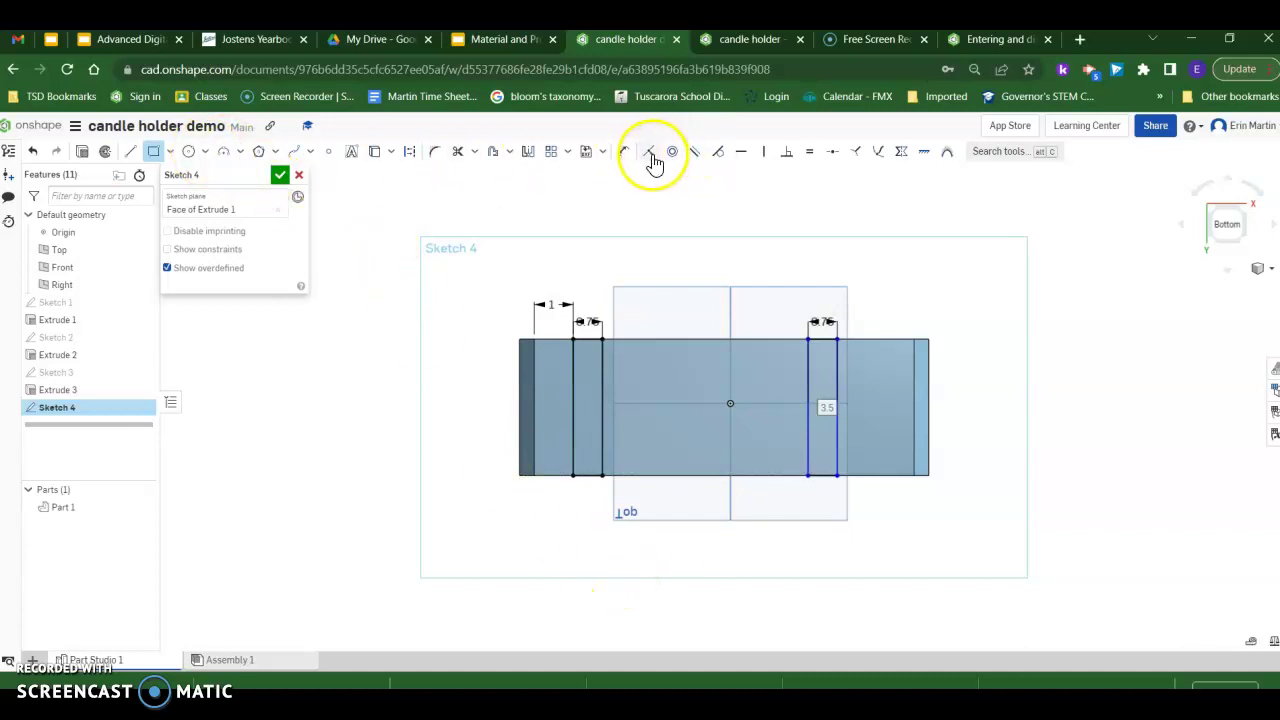
- Dimension the distance from the right rectangle's outer corner to the bottom face's right corner as 1 in
{"action": "left_click", "coordinate": [622, 151]}
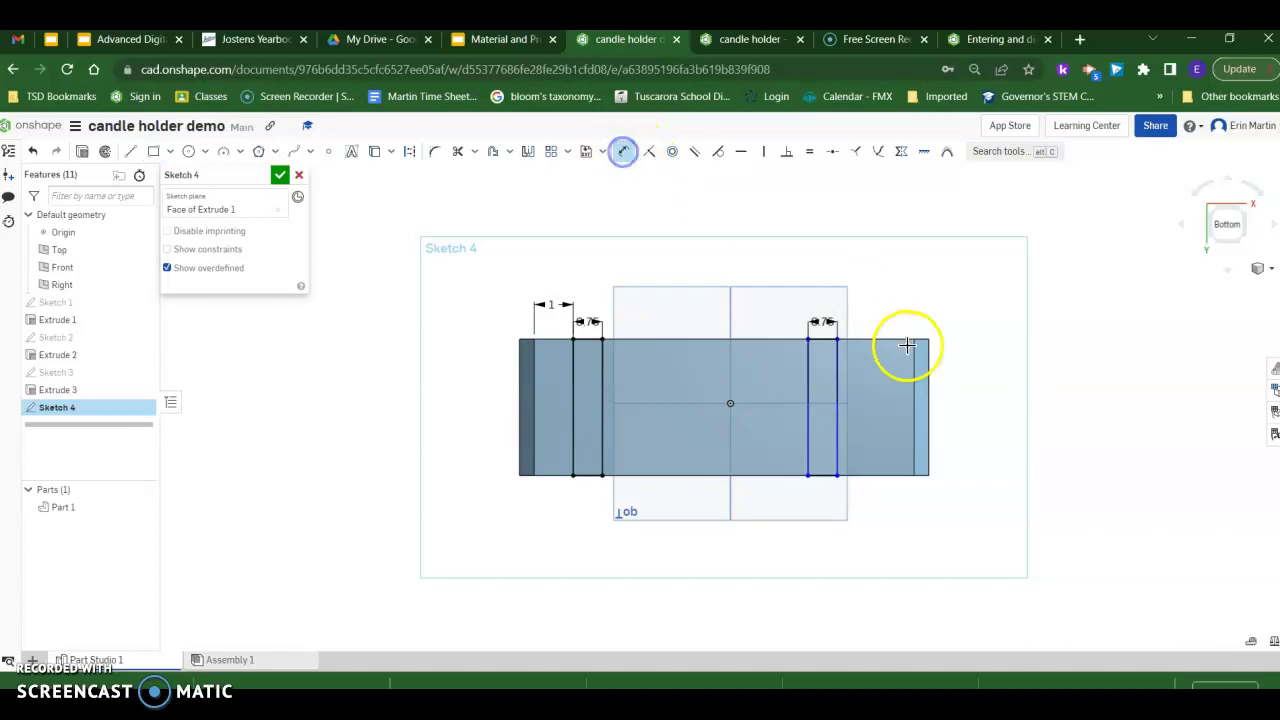
{"action": "left_click", "coordinate": [837, 342]}
{"action": "left_click", "coordinate": [908, 340]}
{"action": "left_click", "coordinate": [894, 316]}
{"action": "key", "text": "Return"}
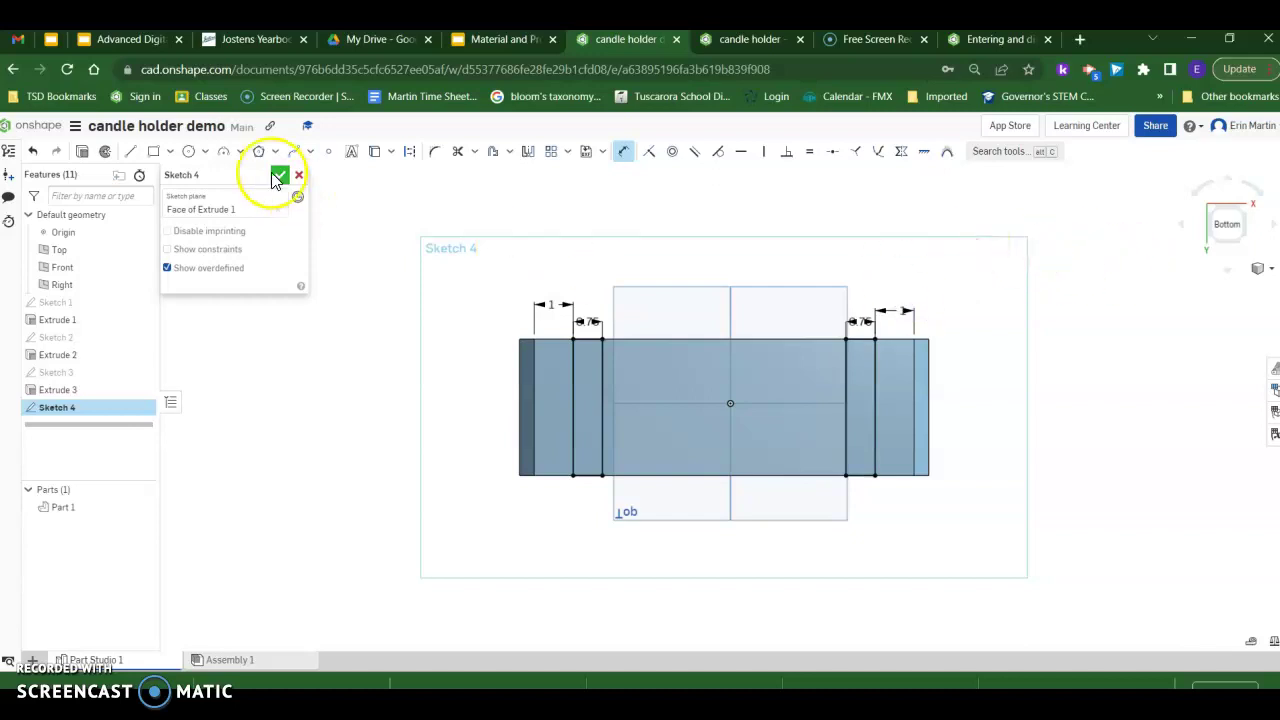
- Start an extrusion from the underside sketch, set it to Remove, and give it a blind depth of 0.188 in
{"action": "left_click", "coordinate": [84, 155]}
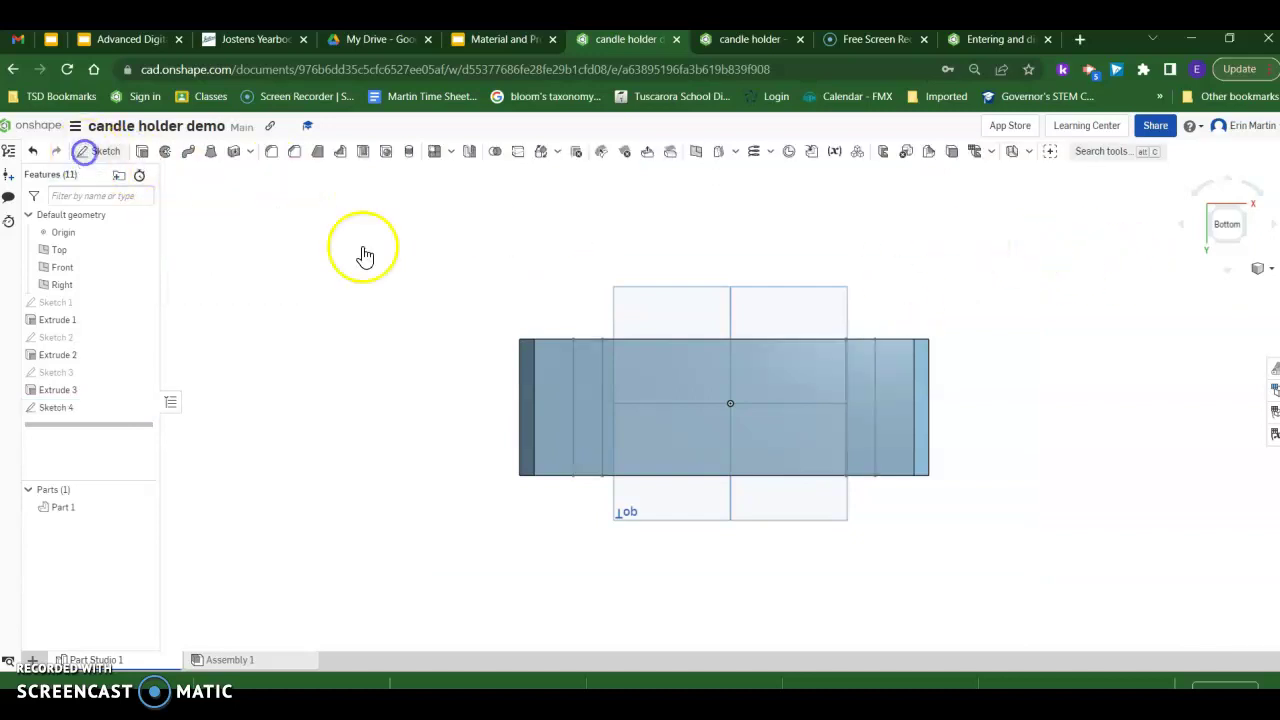
{"action": "left_click", "coordinate": [582, 368]}
{"action": "left_click", "coordinate": [875, 364]}
{"action": "left_click", "coordinate": [242, 211]}
{"action": "left_click", "coordinate": [268, 270]}
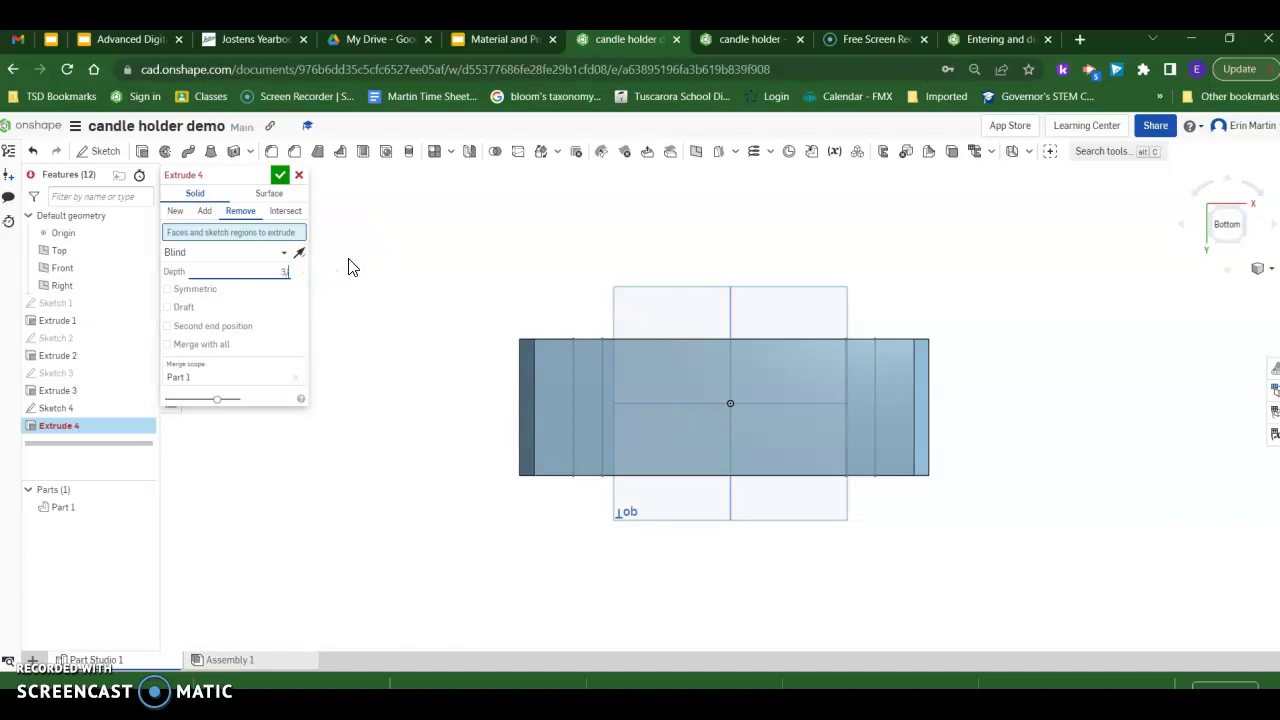
{"action": "key", "text": "Return"}
{"action": "left_click", "coordinate": [357, 260]}
- Cut the two rectangular strips into the underside with the Remove extrusion, and show the part in front view
{"action": "left_click", "coordinate": [277, 232]}
{"action": "left_click", "coordinate": [546, 350]}
{"action": "left_click", "coordinate": [584, 364]}
{"action": "left_click", "coordinate": [868, 380]}
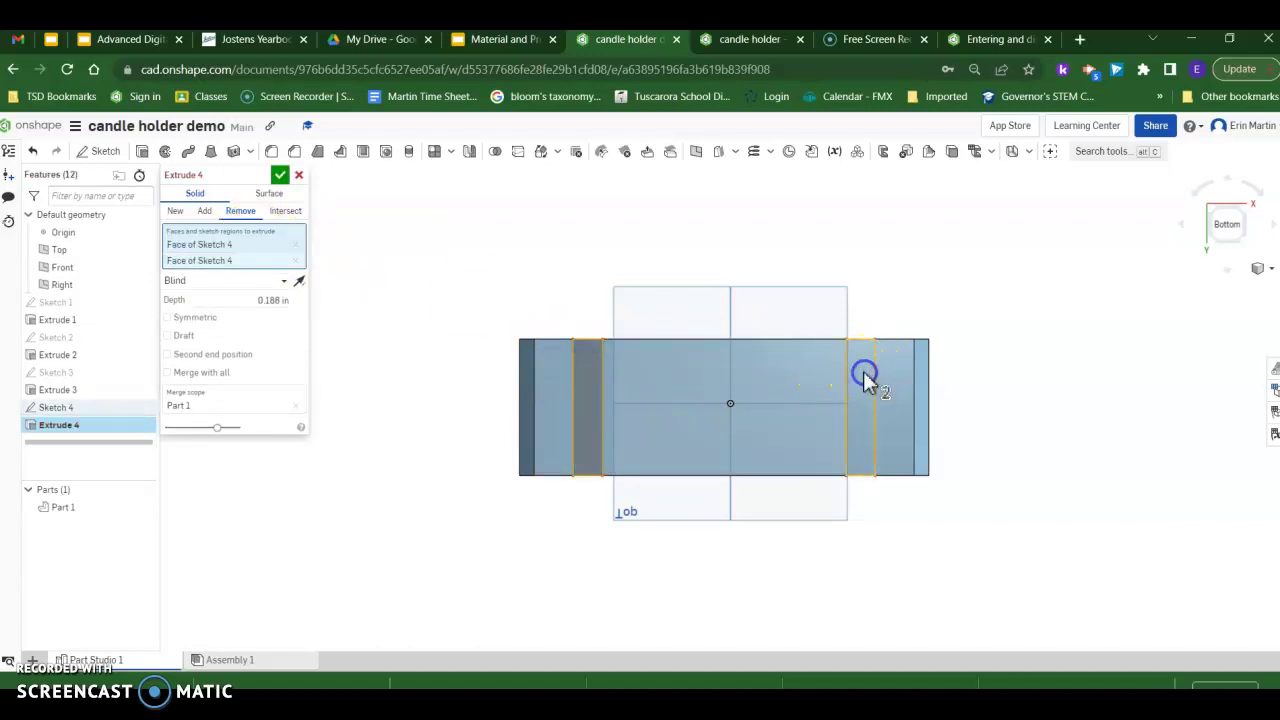
{"action": "left_click", "coordinate": [280, 175]}
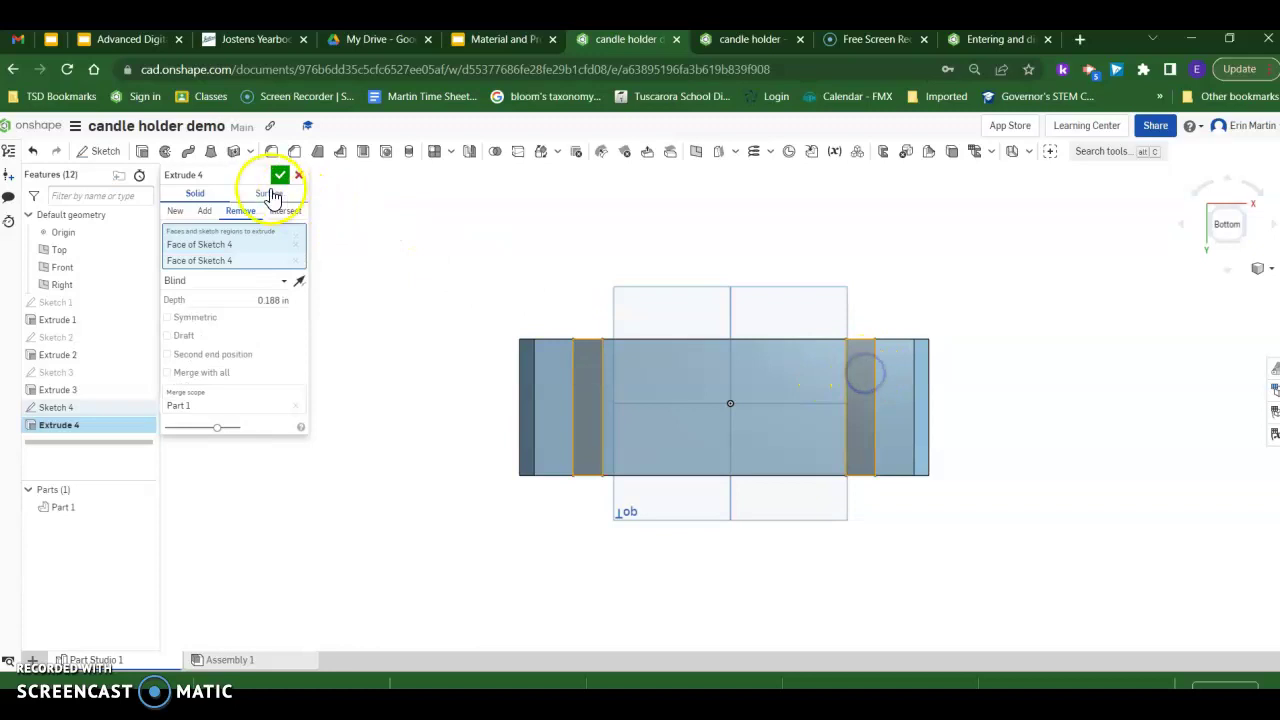
{"action": "left_click", "coordinate": [1259, 268]}
{"action": "left_click", "coordinate": [1262, 287]}
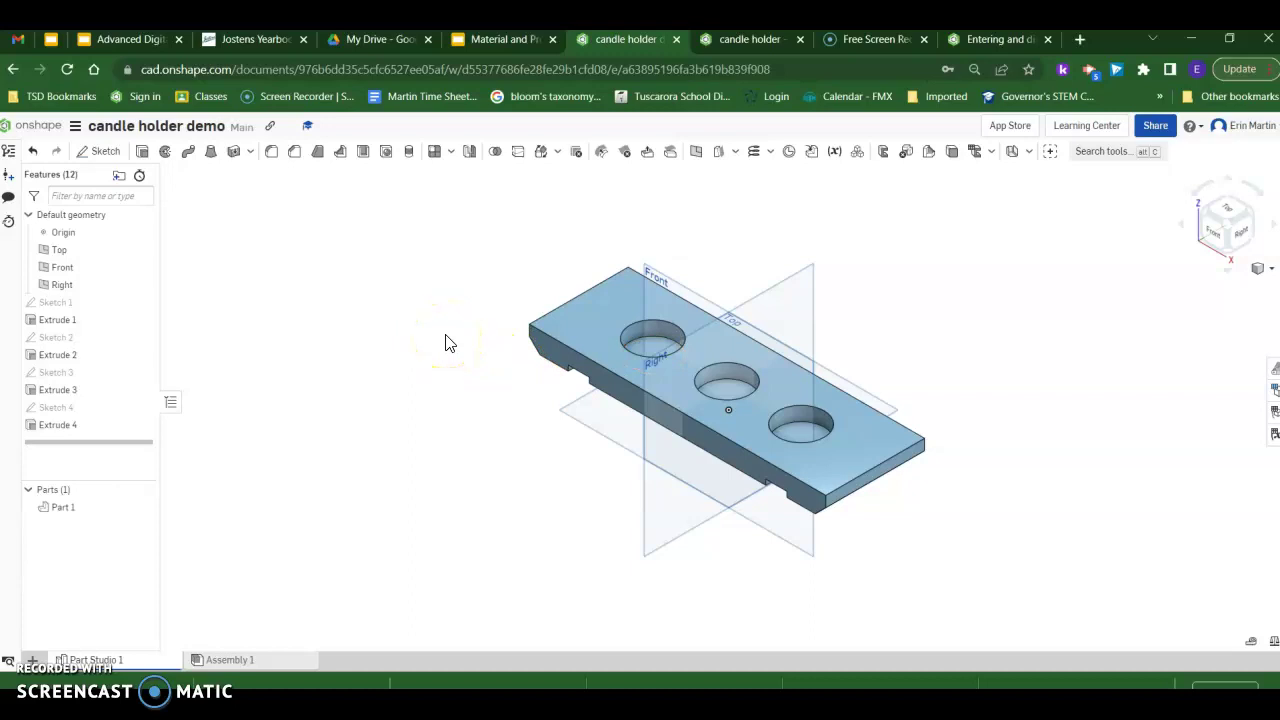
{"action": "left_click", "coordinate": [1212, 238]}
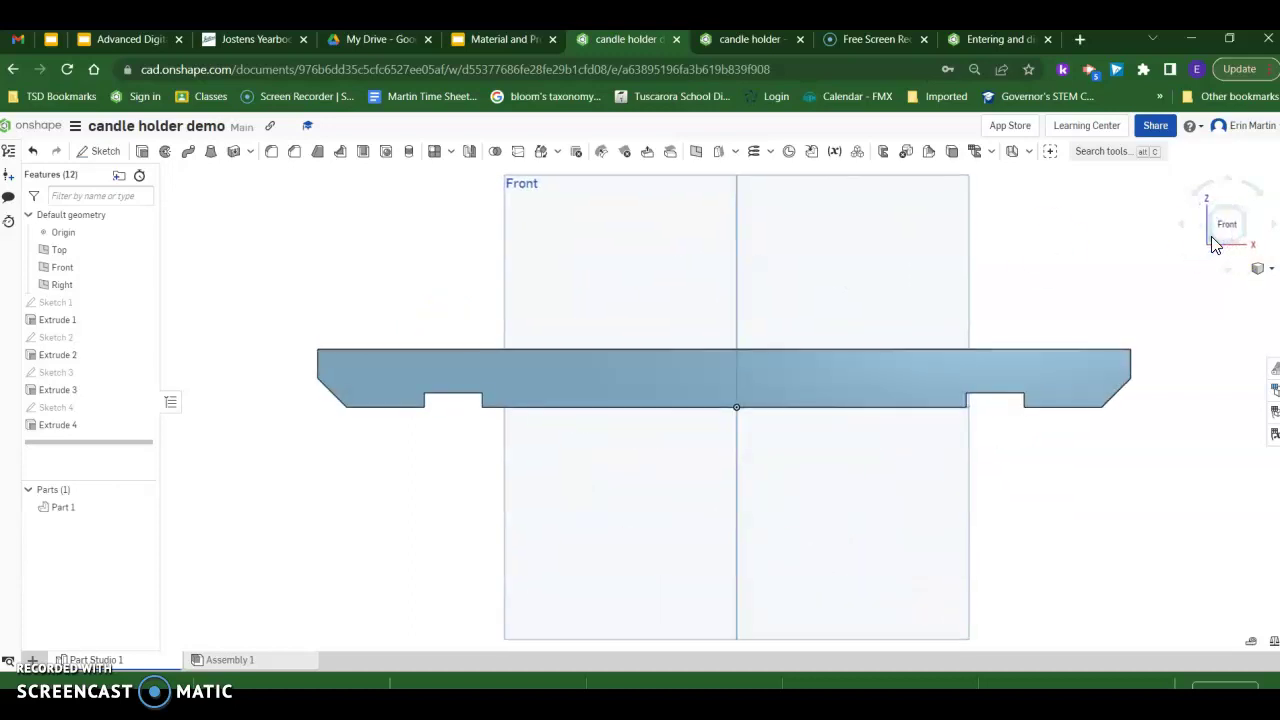